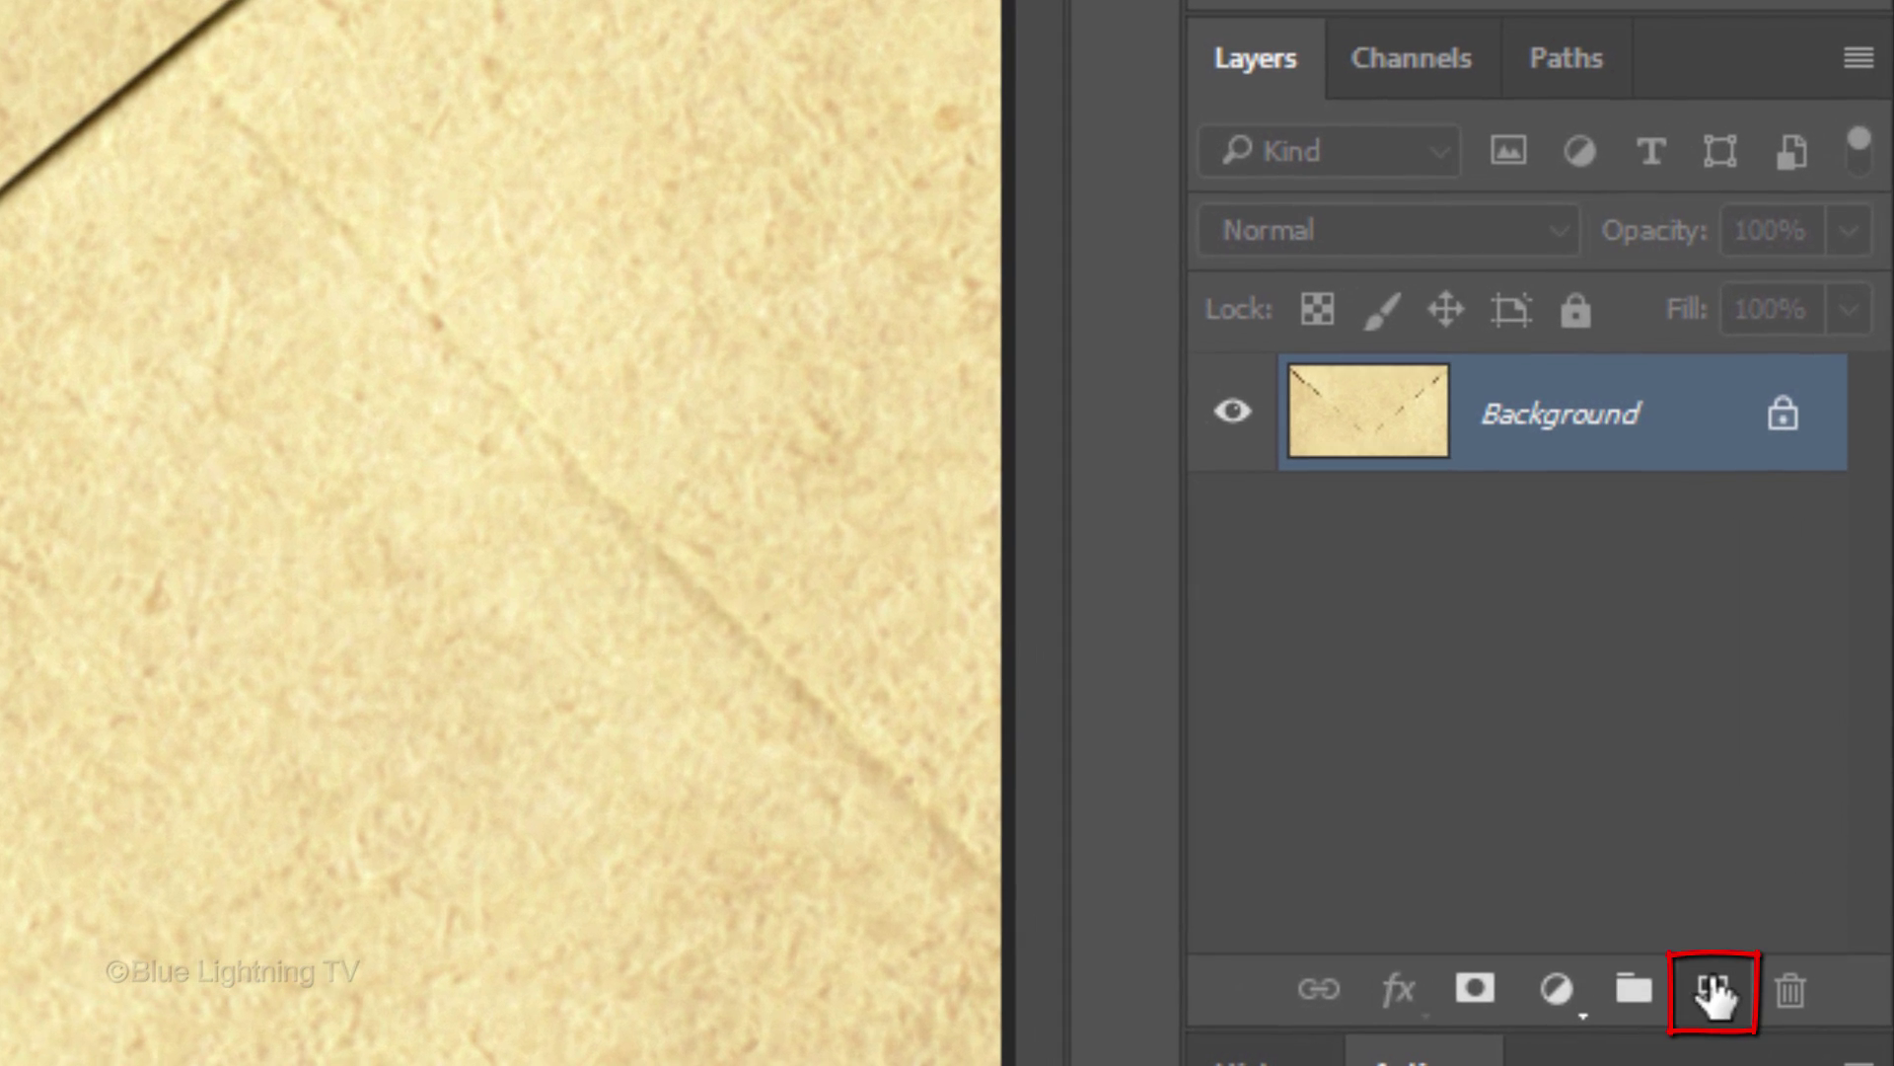
# Add a new layer and marquee-select a circle centred on the envelope
pyautogui.click(1714, 991)
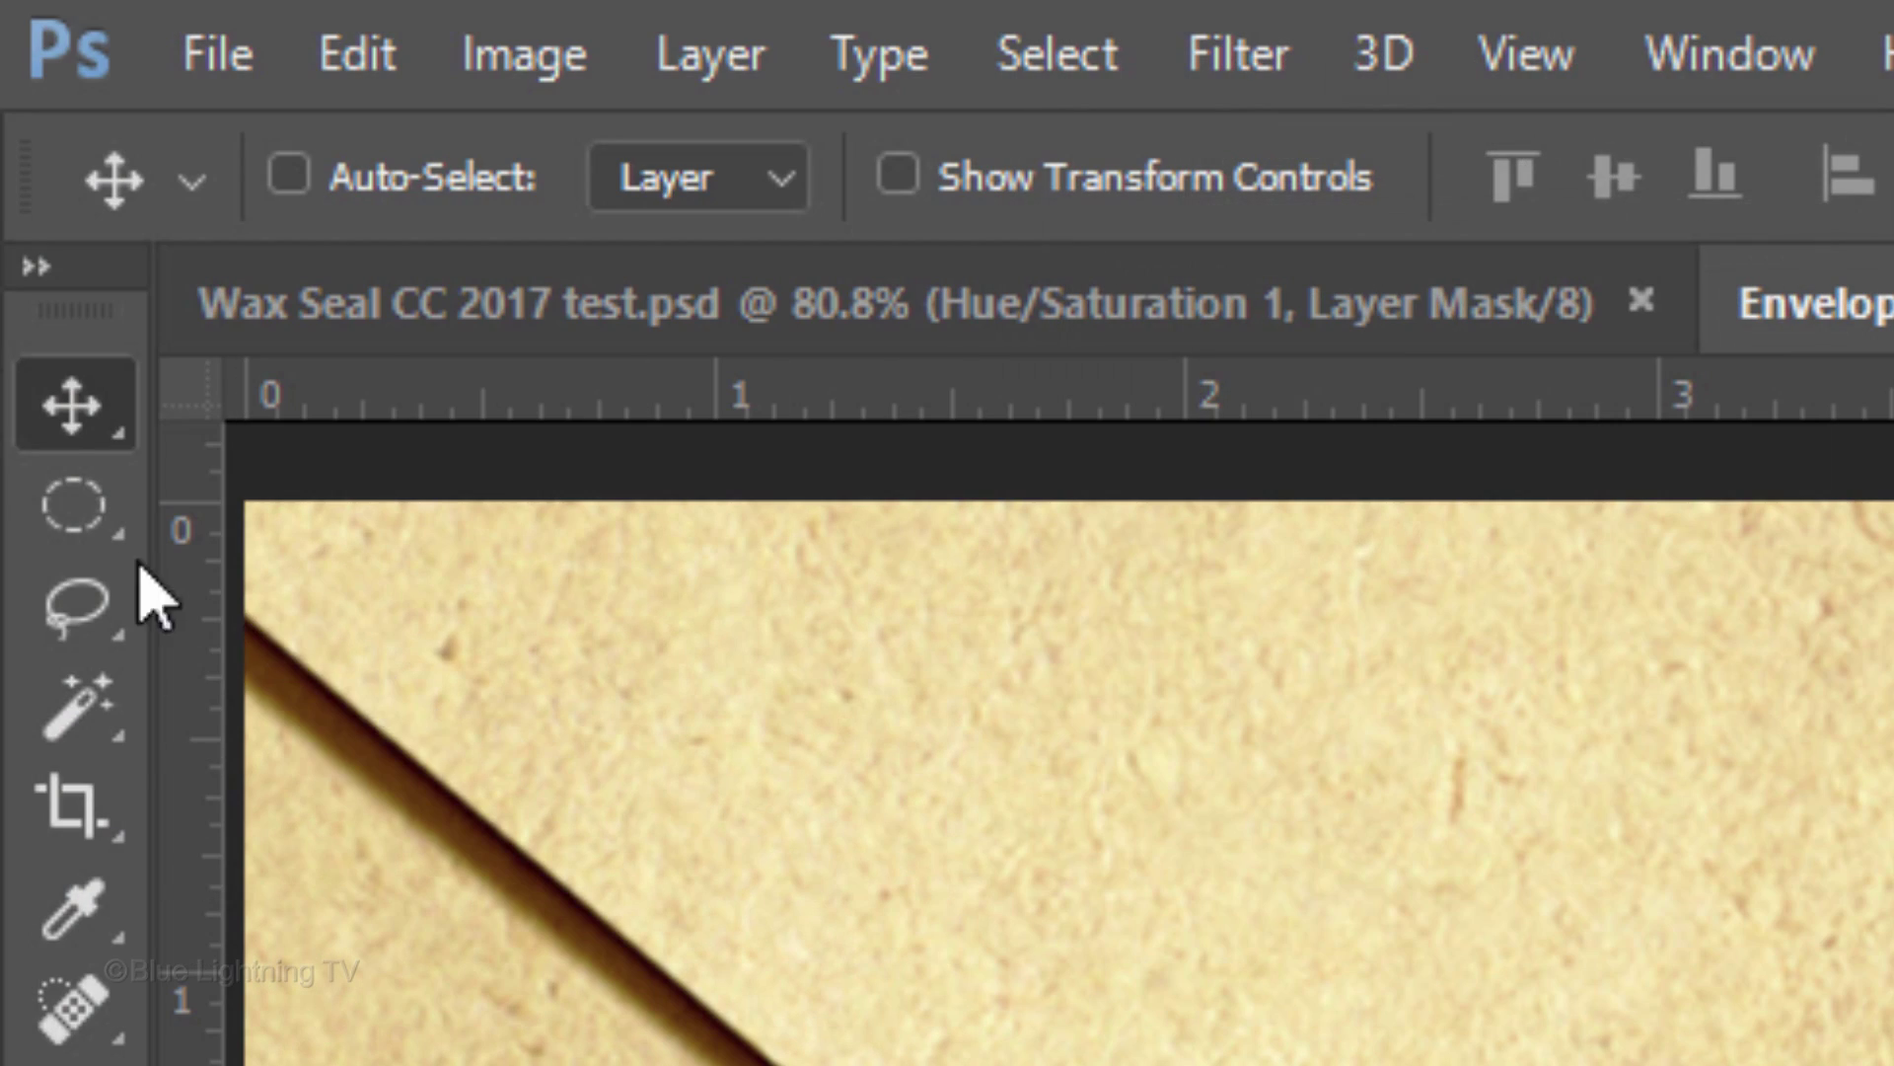
pyautogui.rightClick(72, 504)
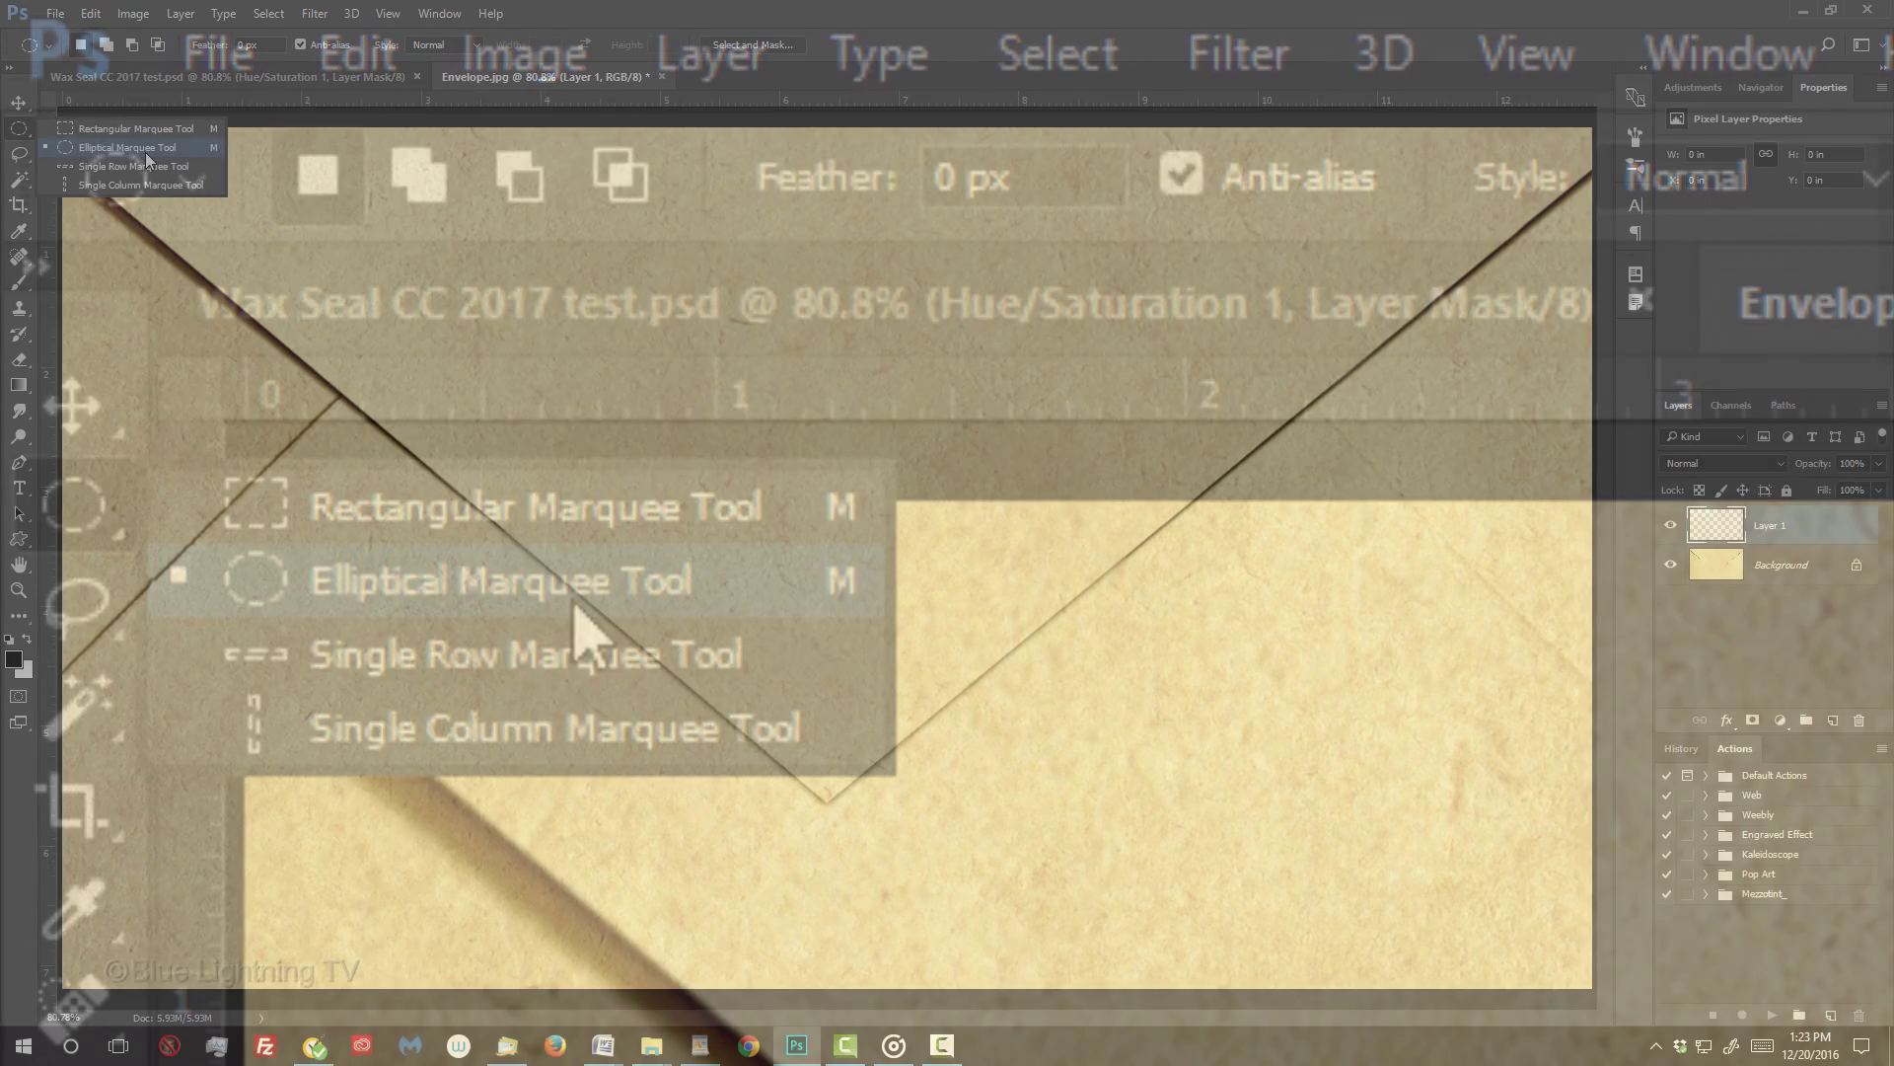
pyautogui.click(575, 604)
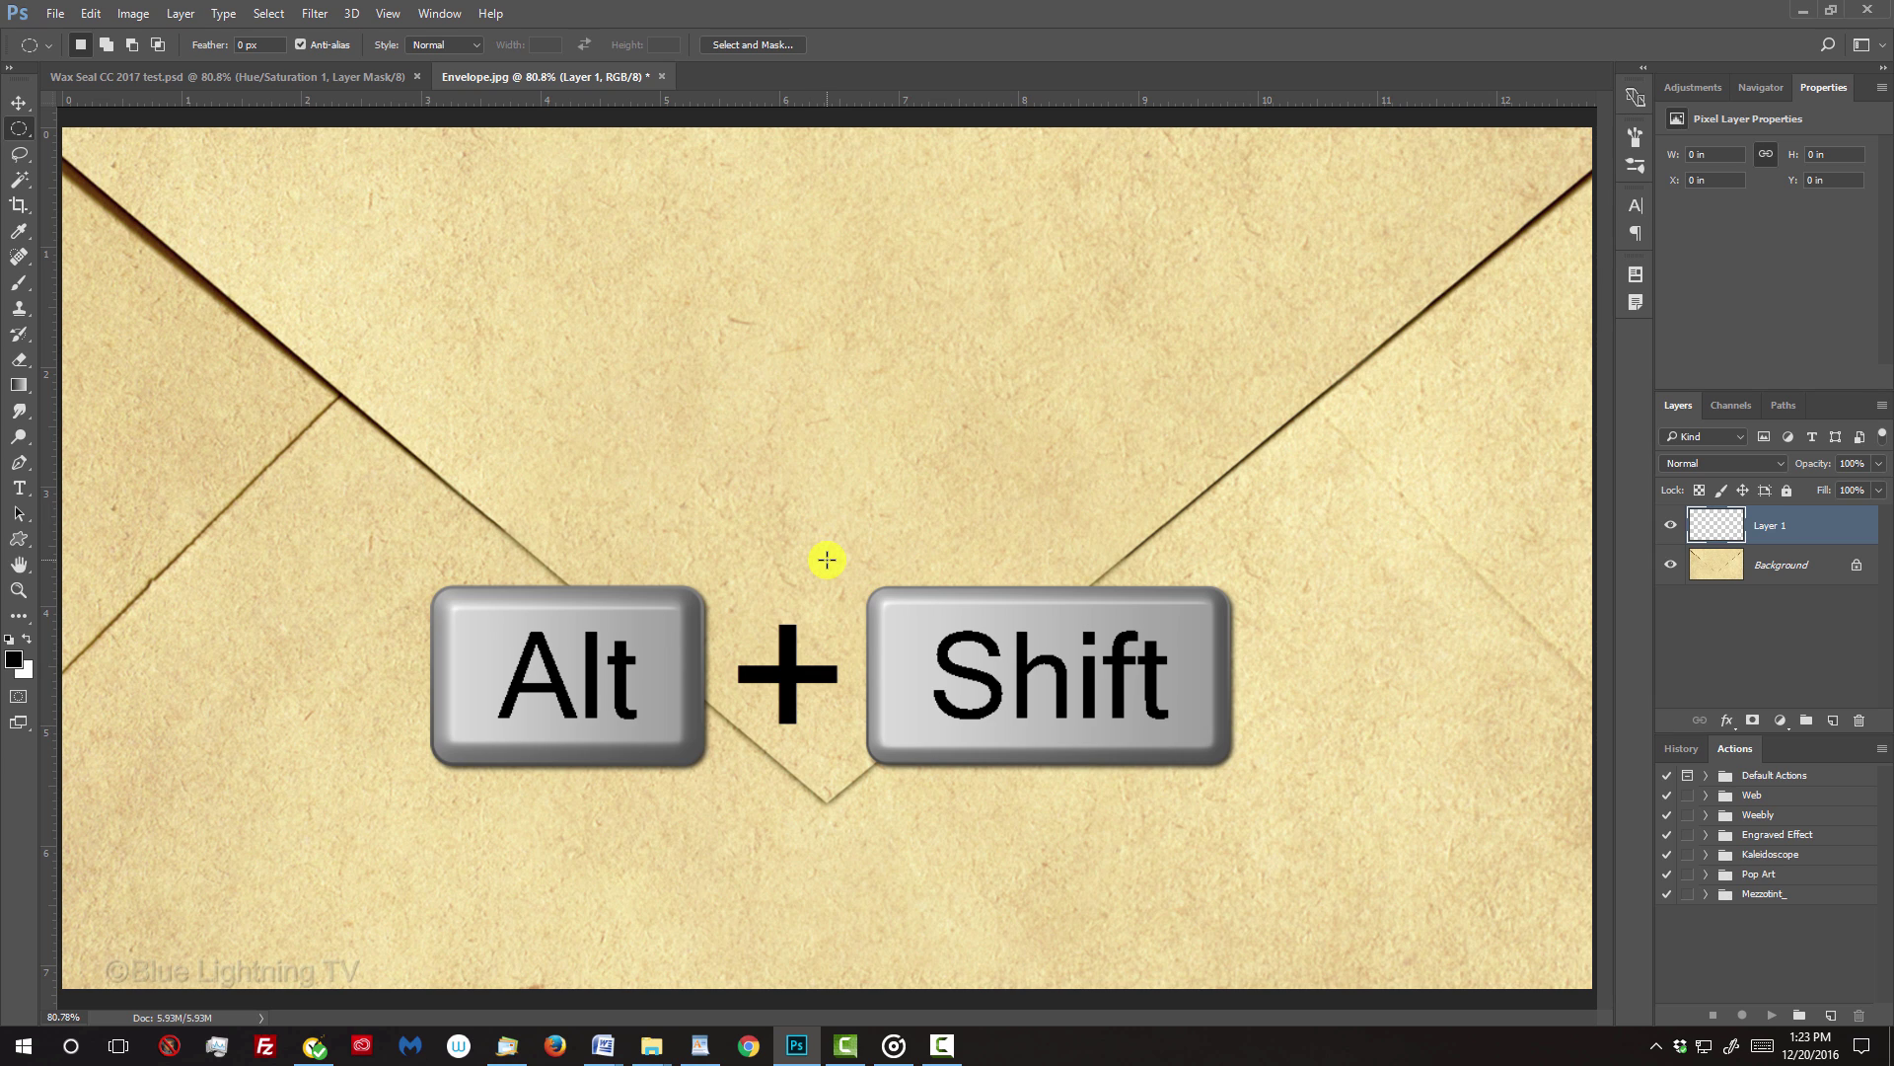
pyautogui.moveTo(827, 560); pyautogui.dragTo(1259, 229)
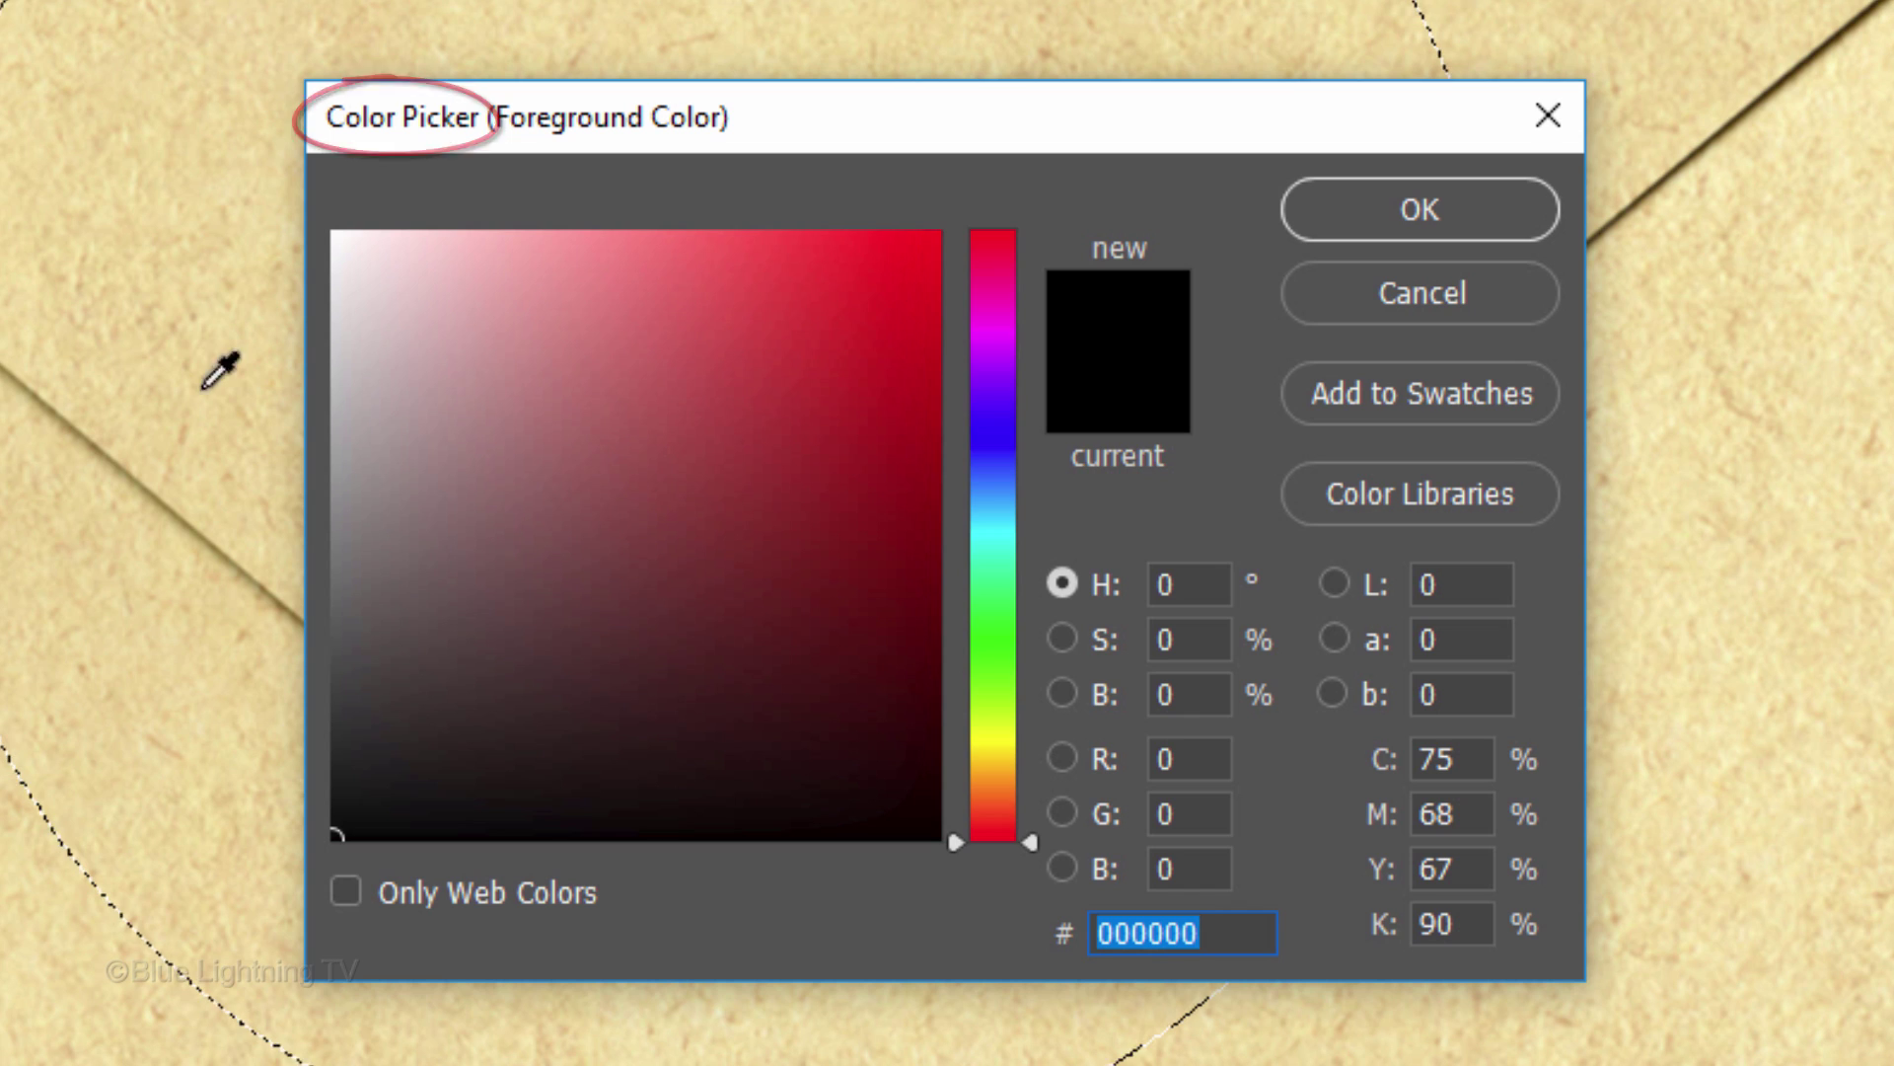
# Fill the circular selection with pure red and clear the selection
pyautogui.click(934, 234)
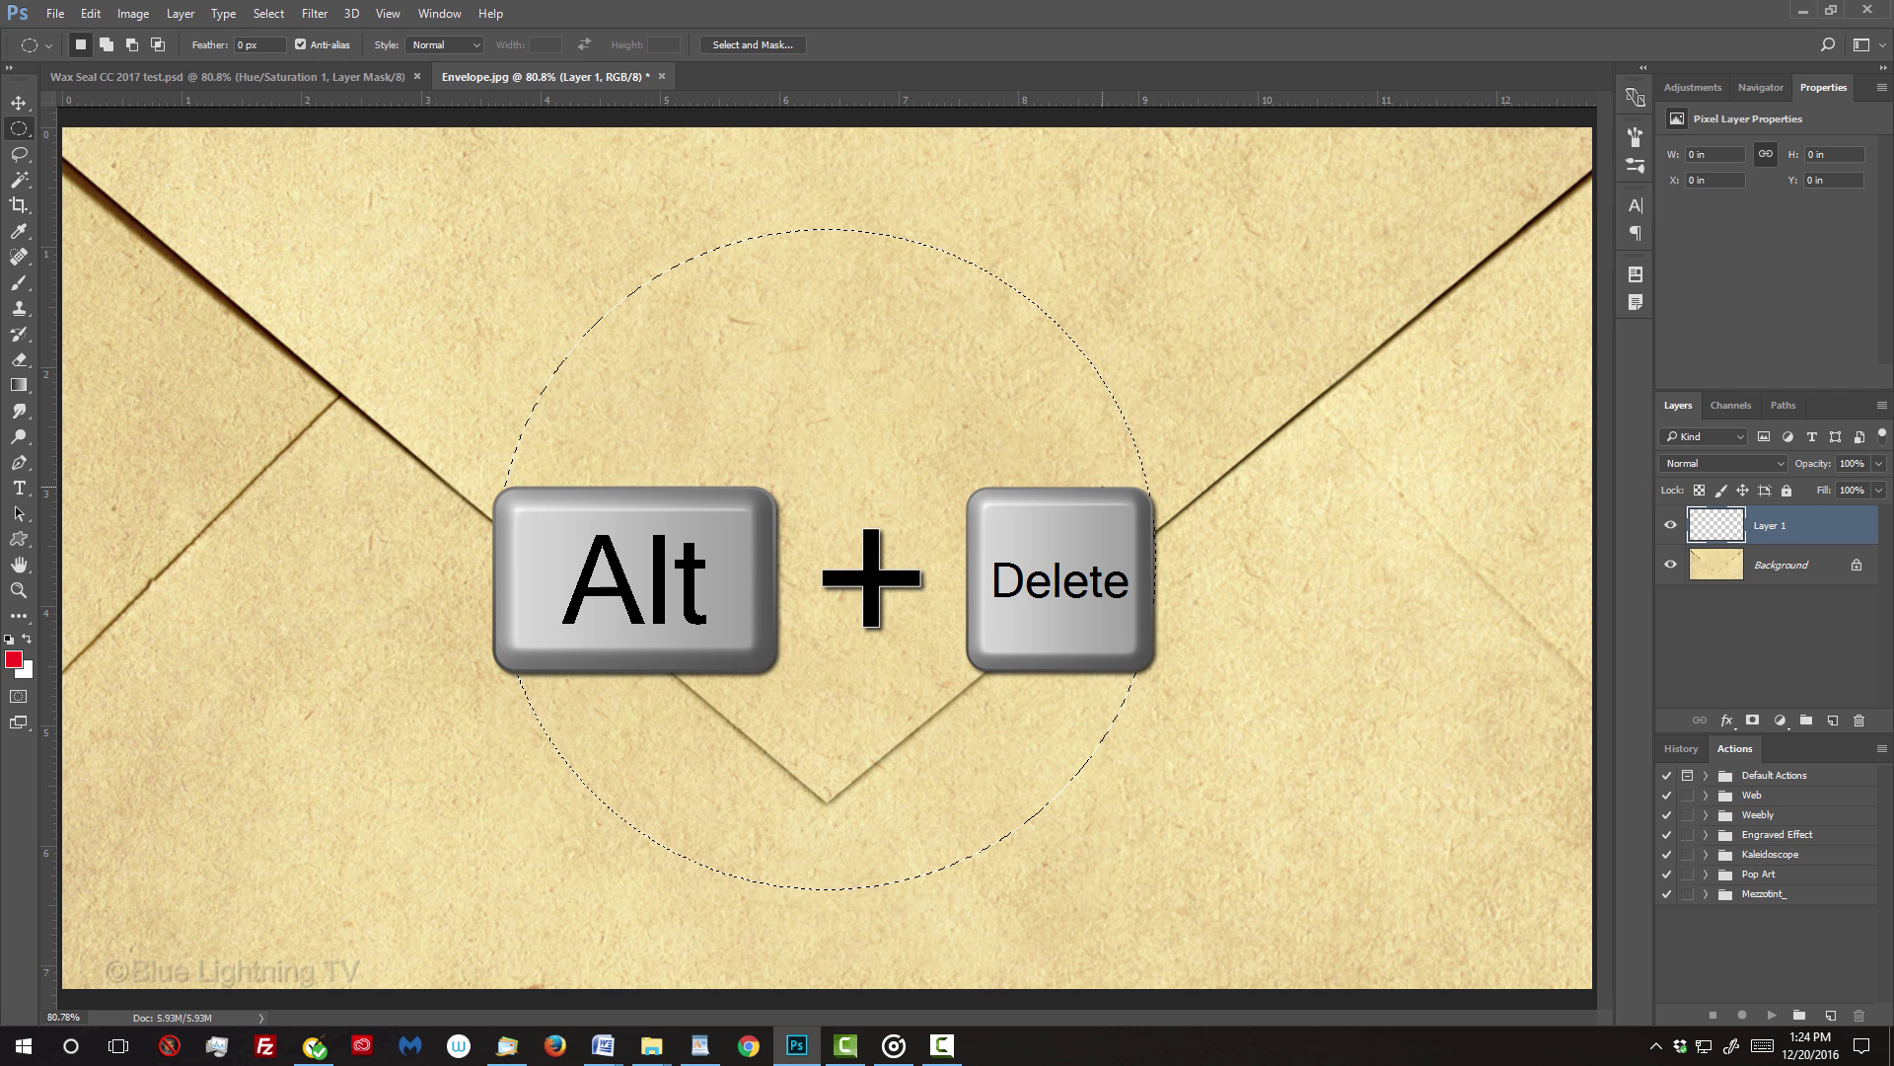
pyautogui.hotkey('alt', 'Delete')
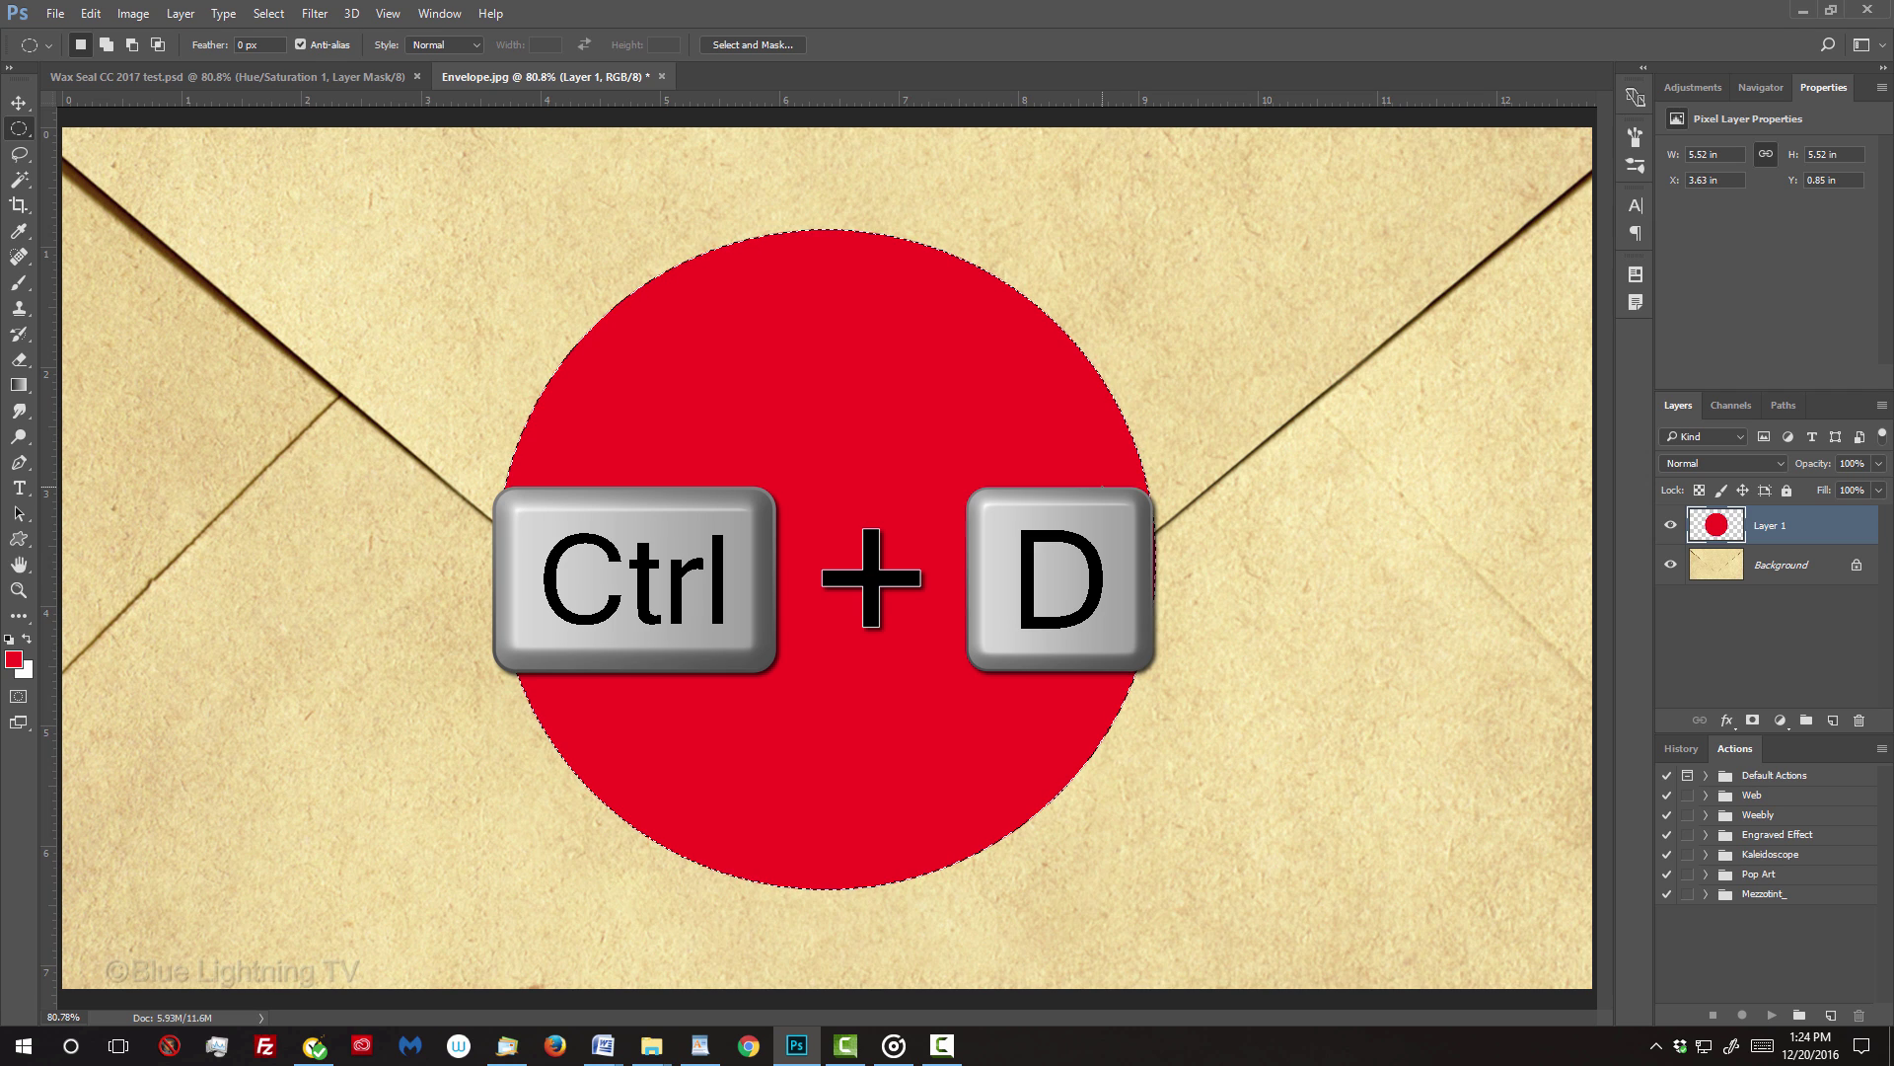
pyautogui.hotkey('ctrl', 'd')
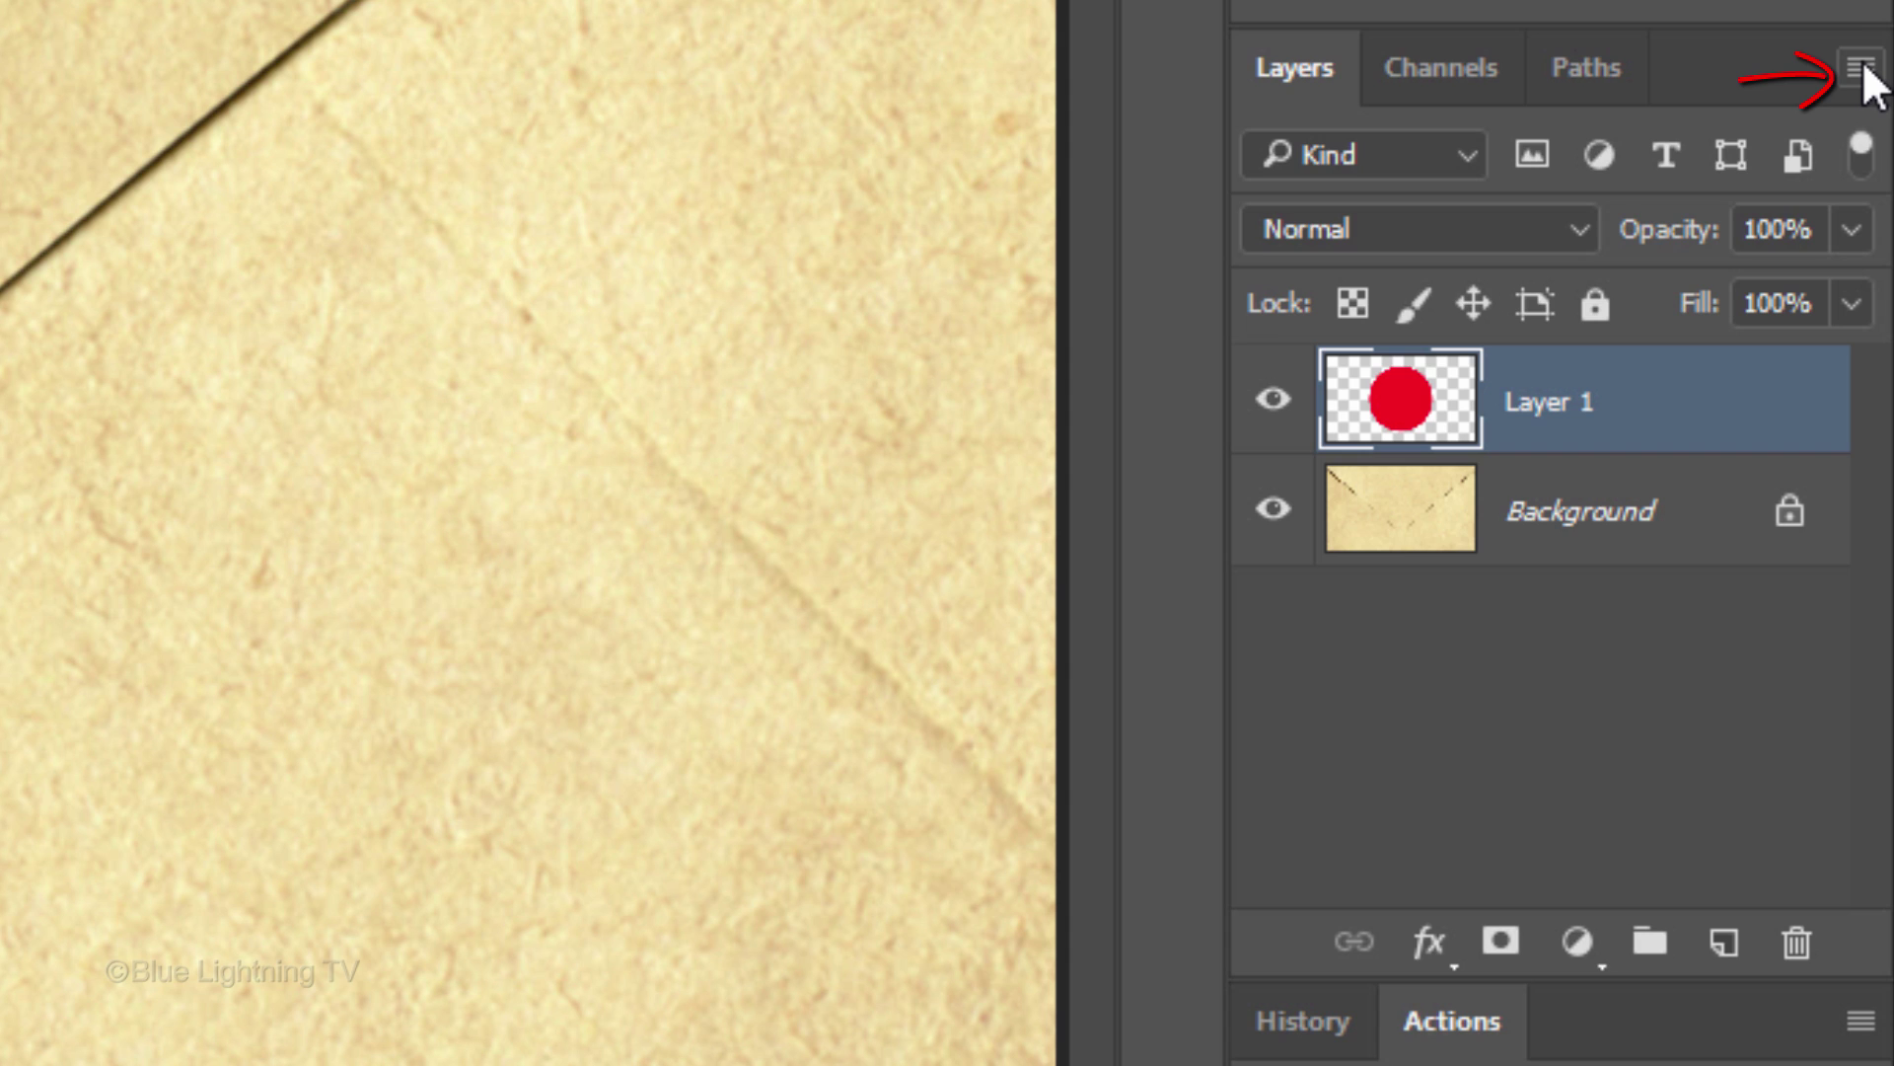
# Convert the red circle layer to a smart object and apply a Wave distortion
pyautogui.click(1861, 67)
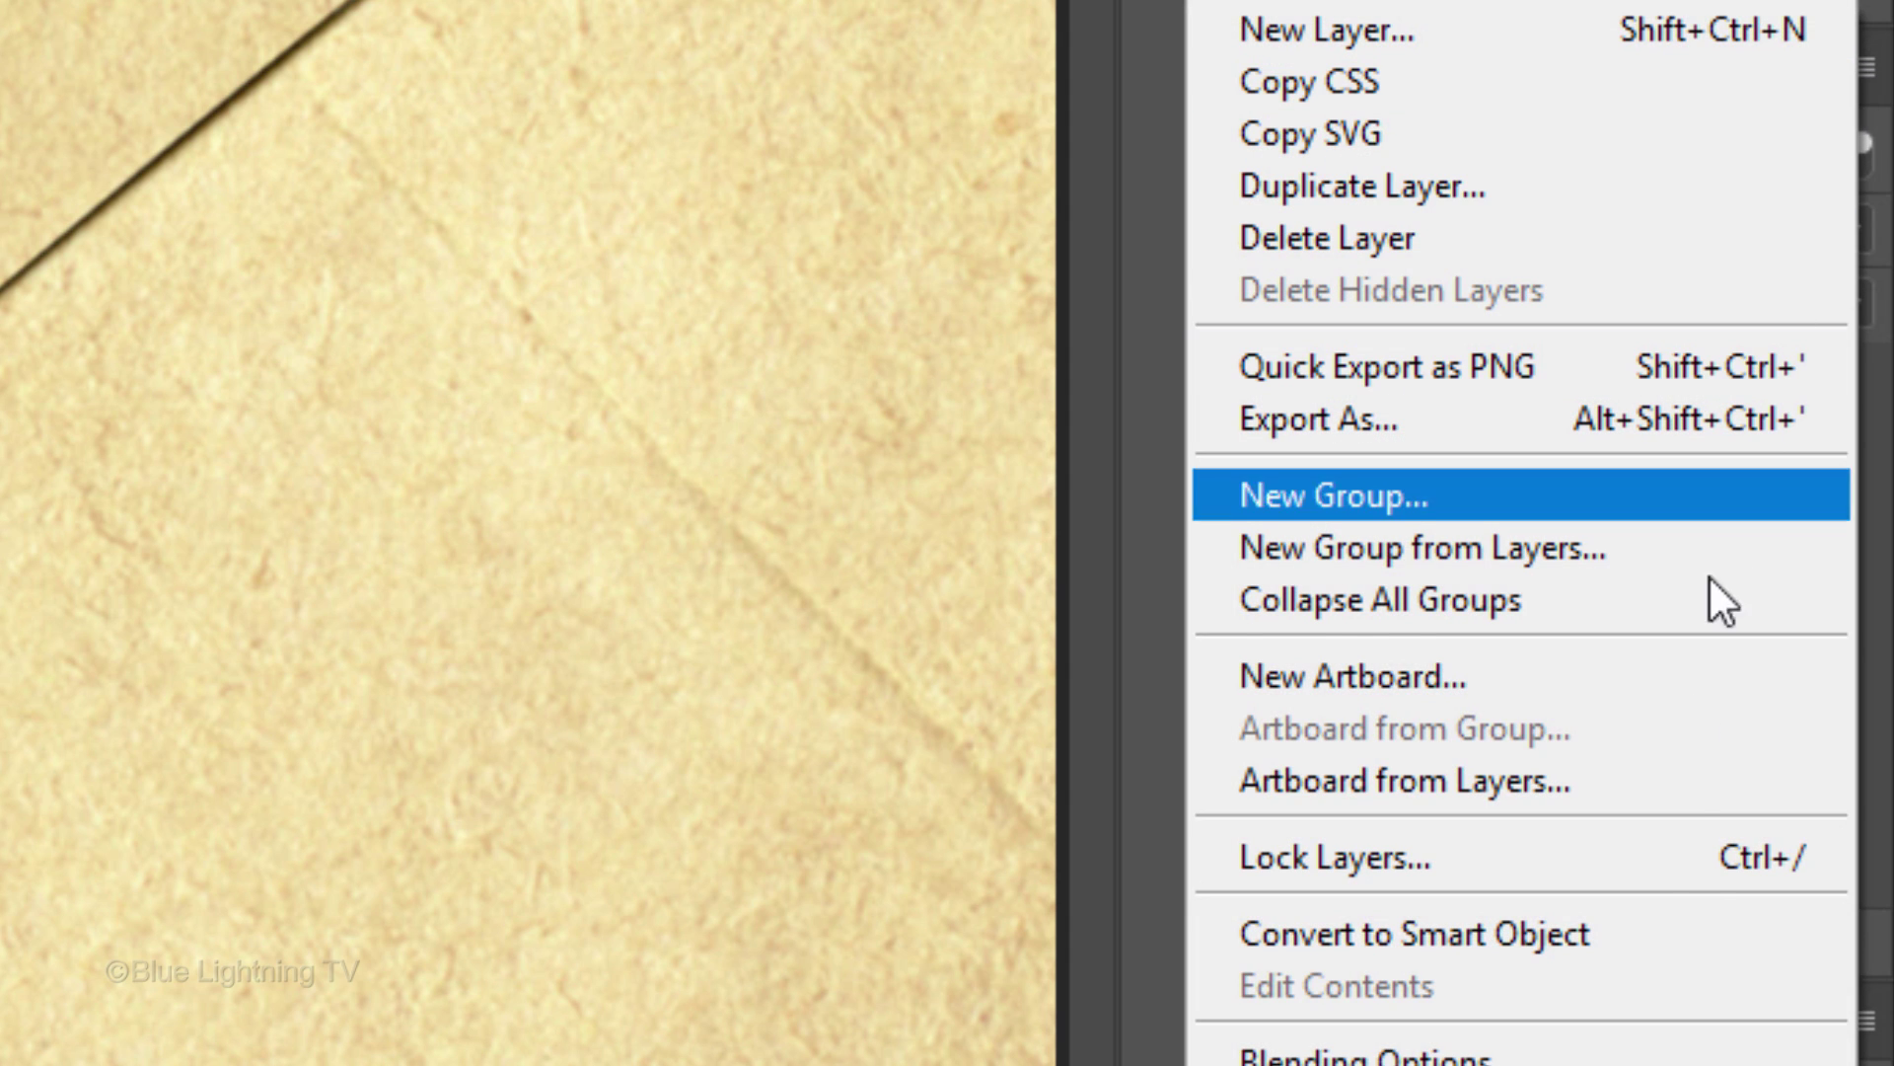
pyautogui.click(1646, 940)
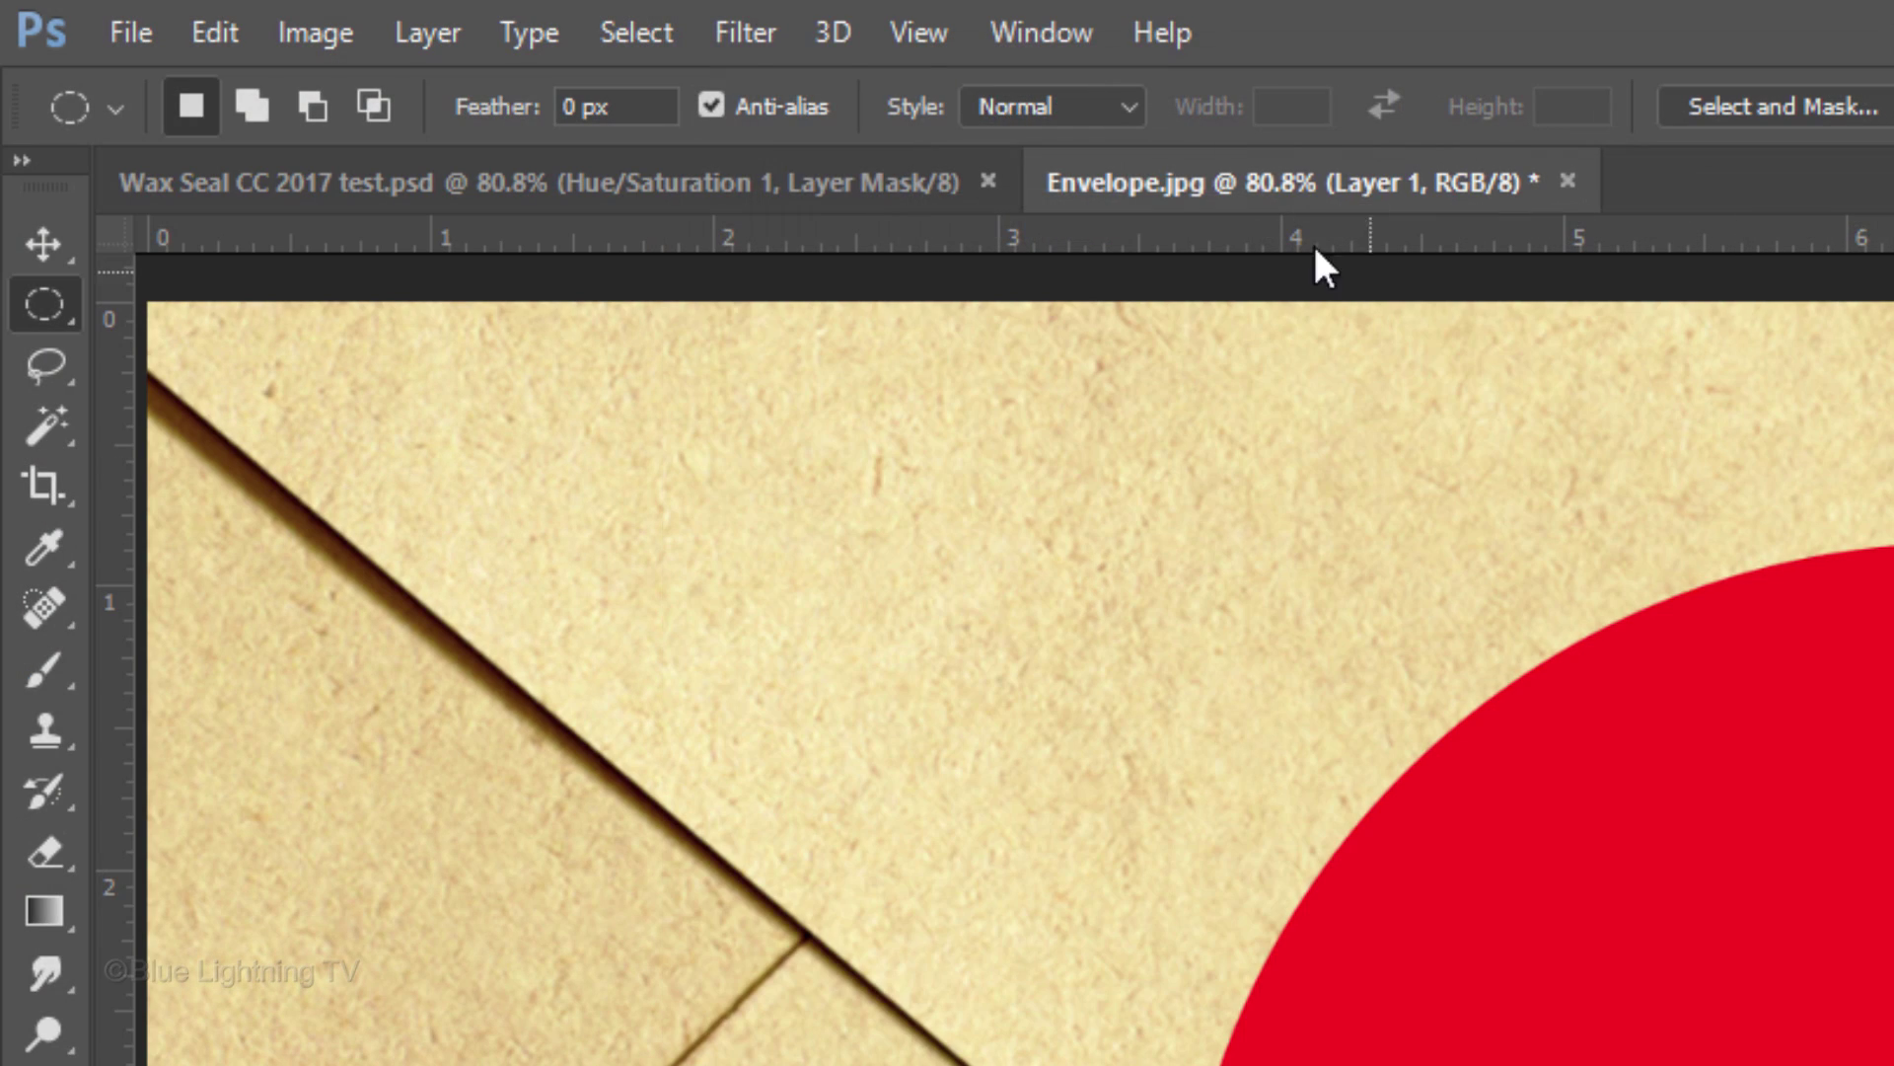
pyautogui.click(735, 32)
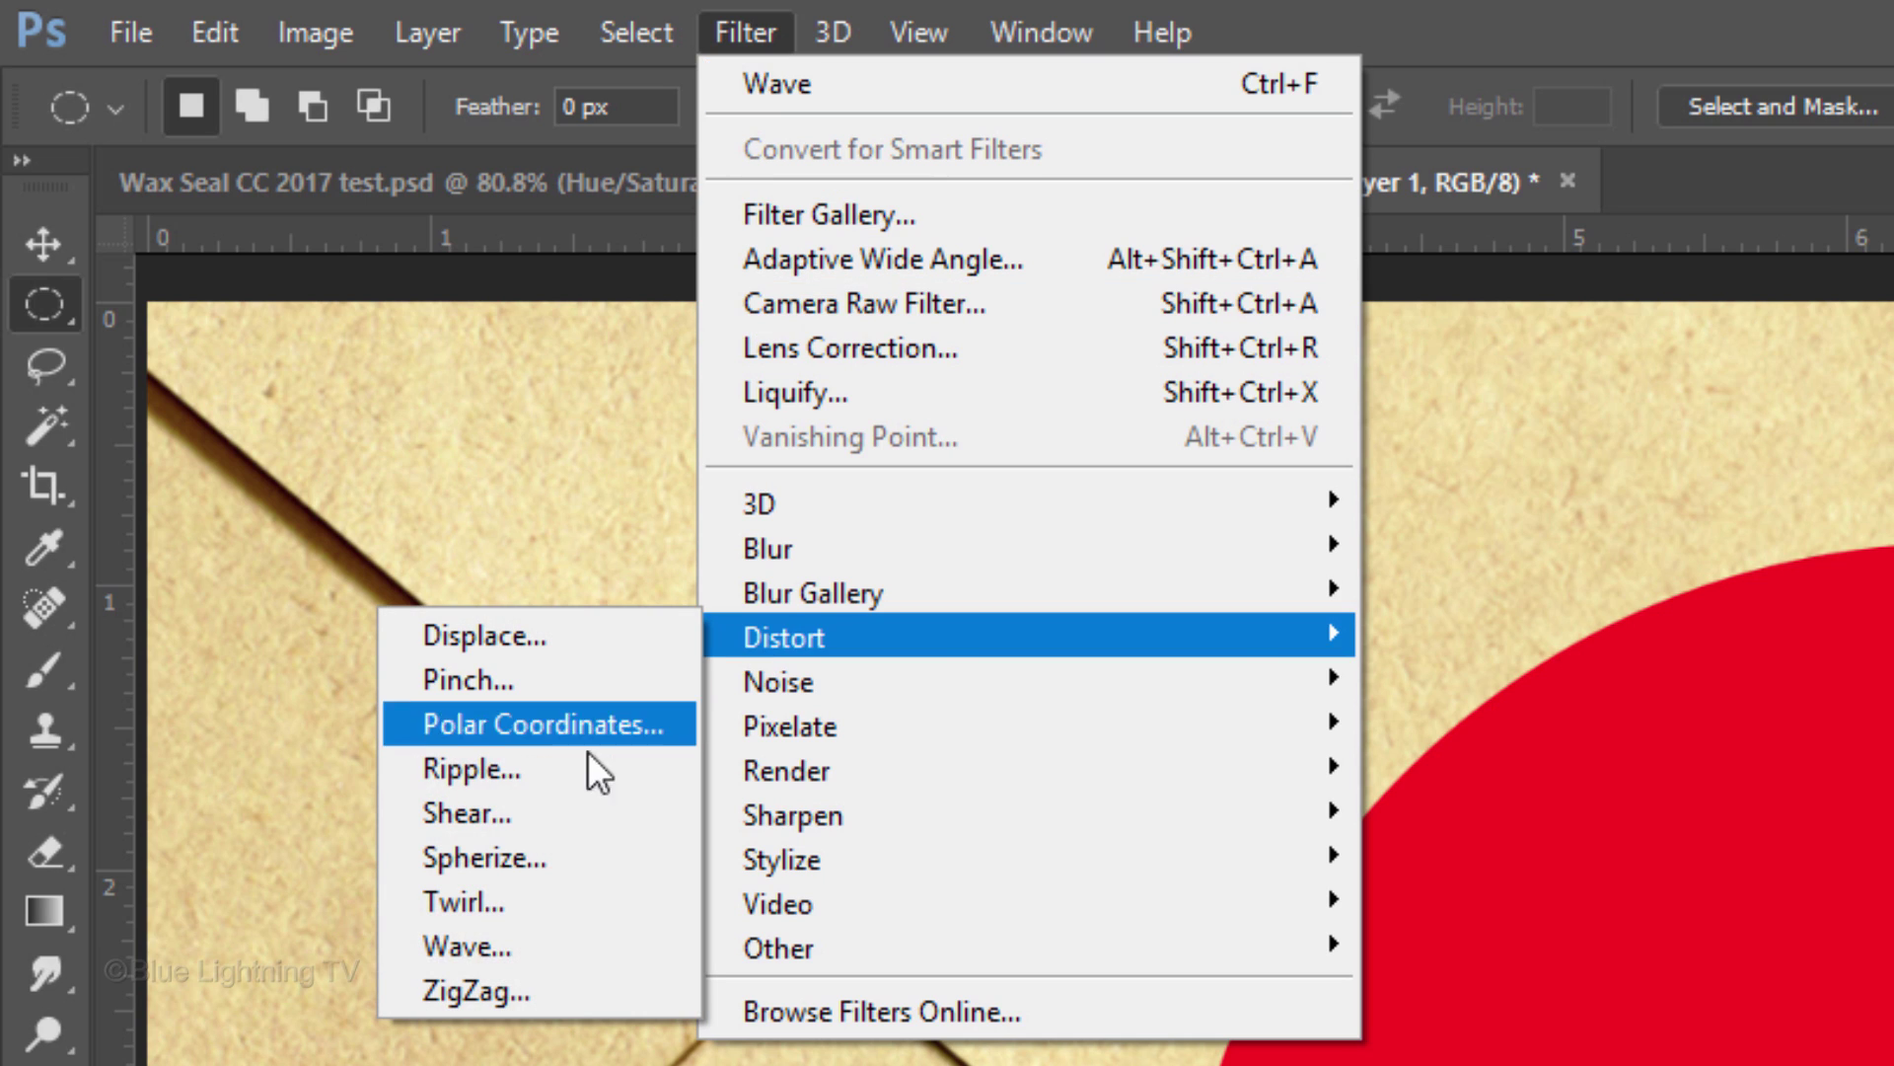
pyautogui.moveTo(332, 268)
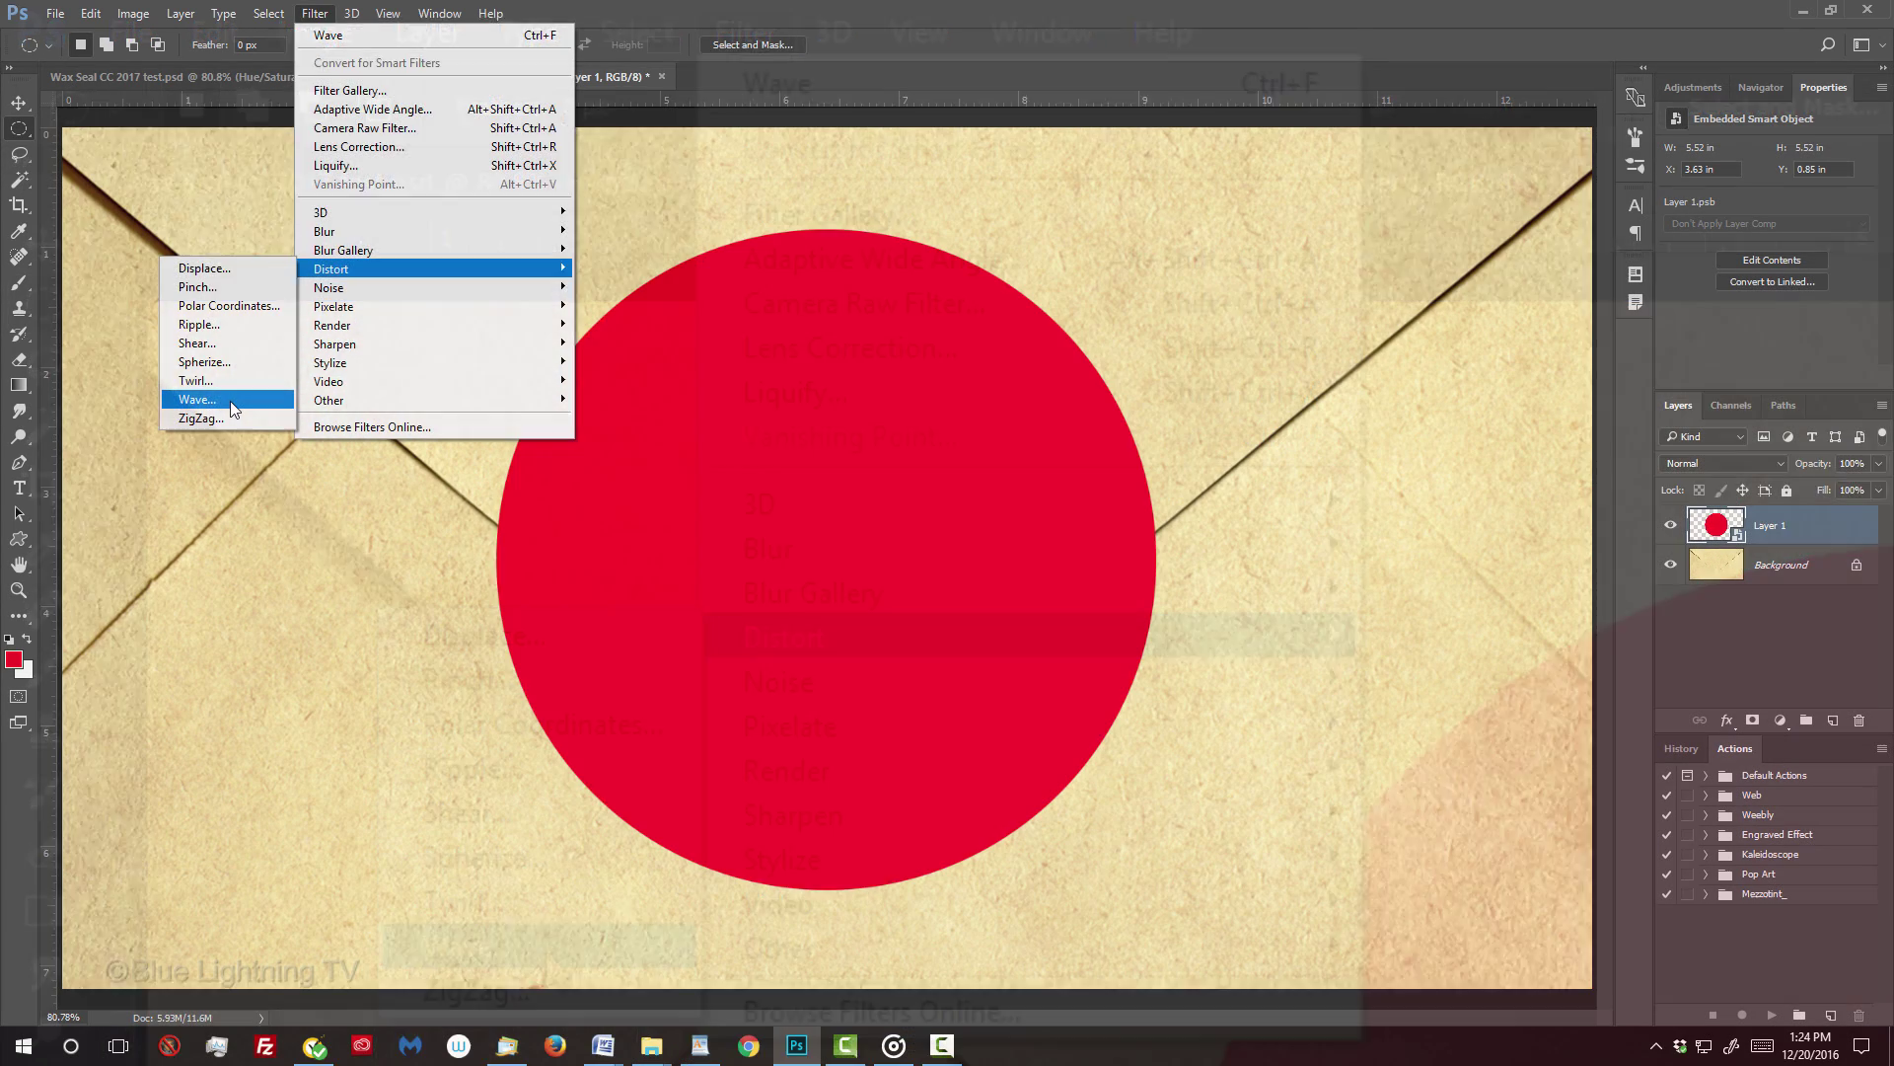
pyautogui.click(546, 950)
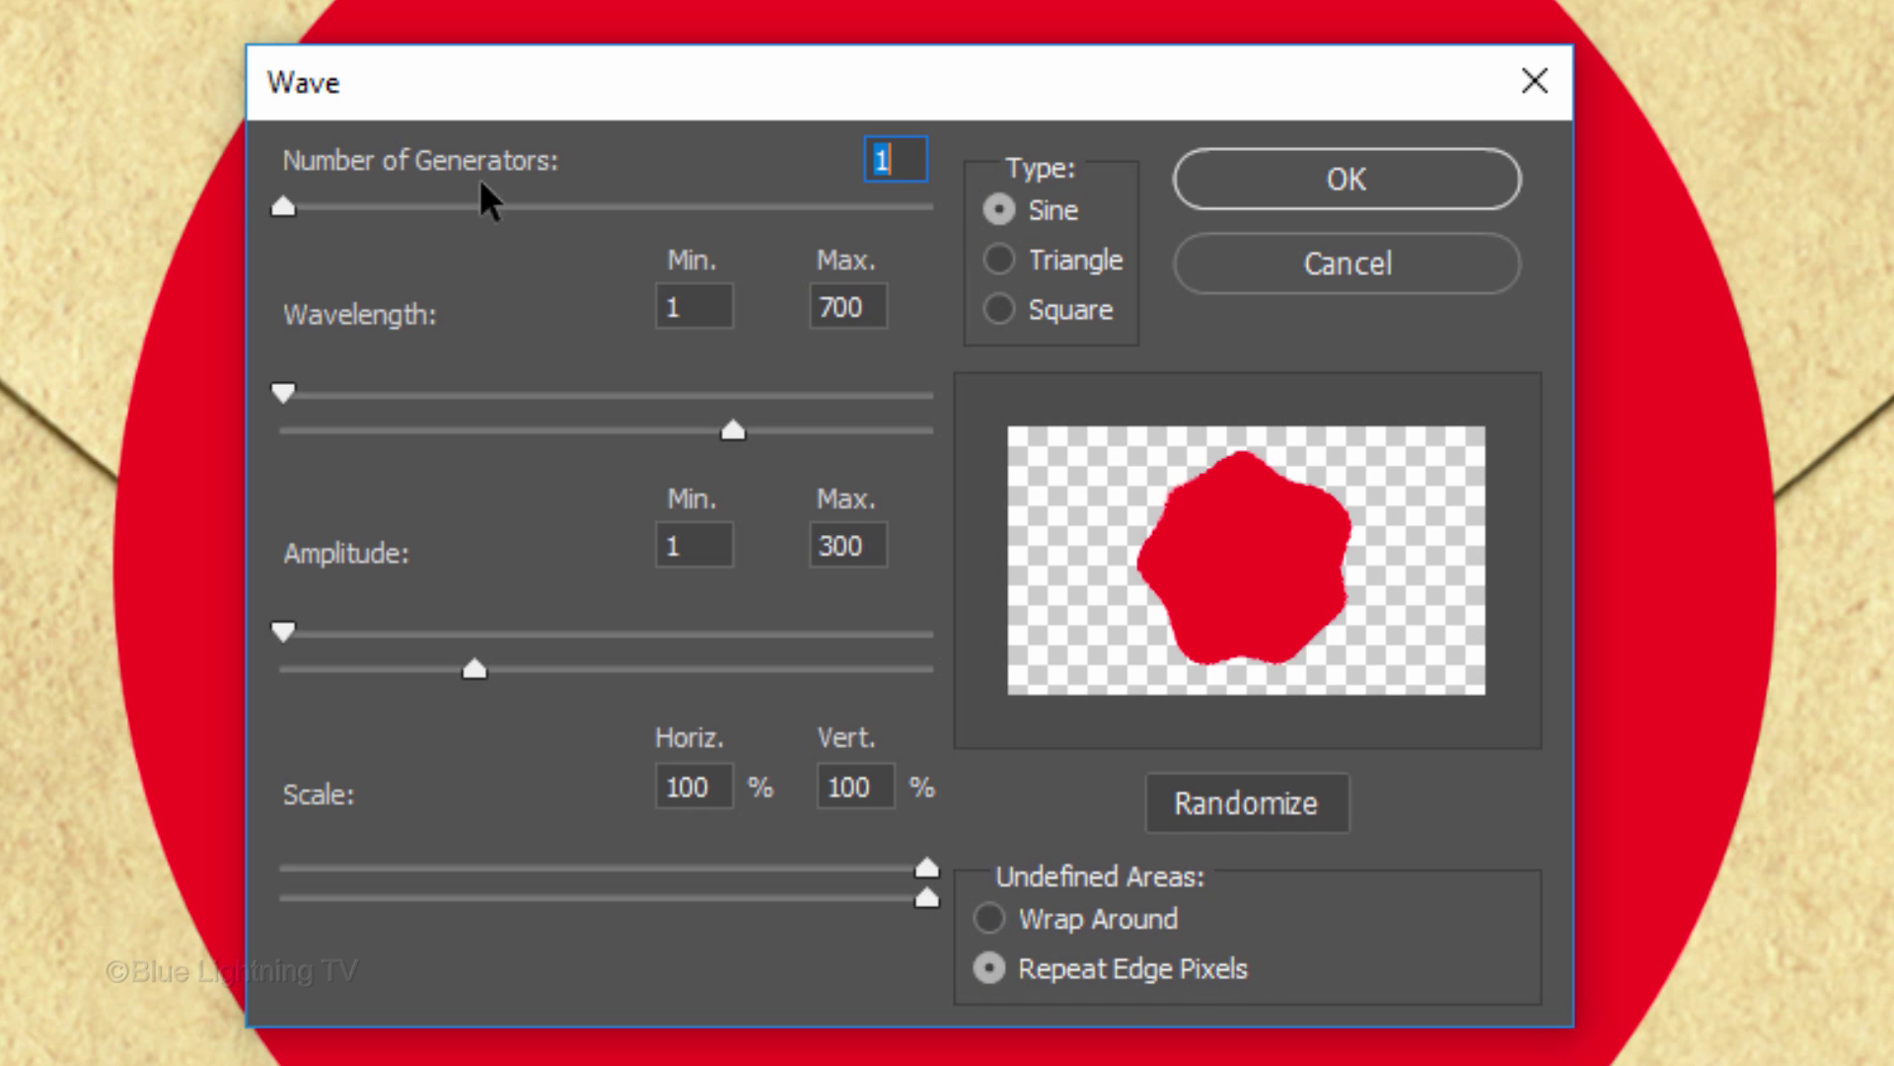
pyautogui.click(1348, 180)
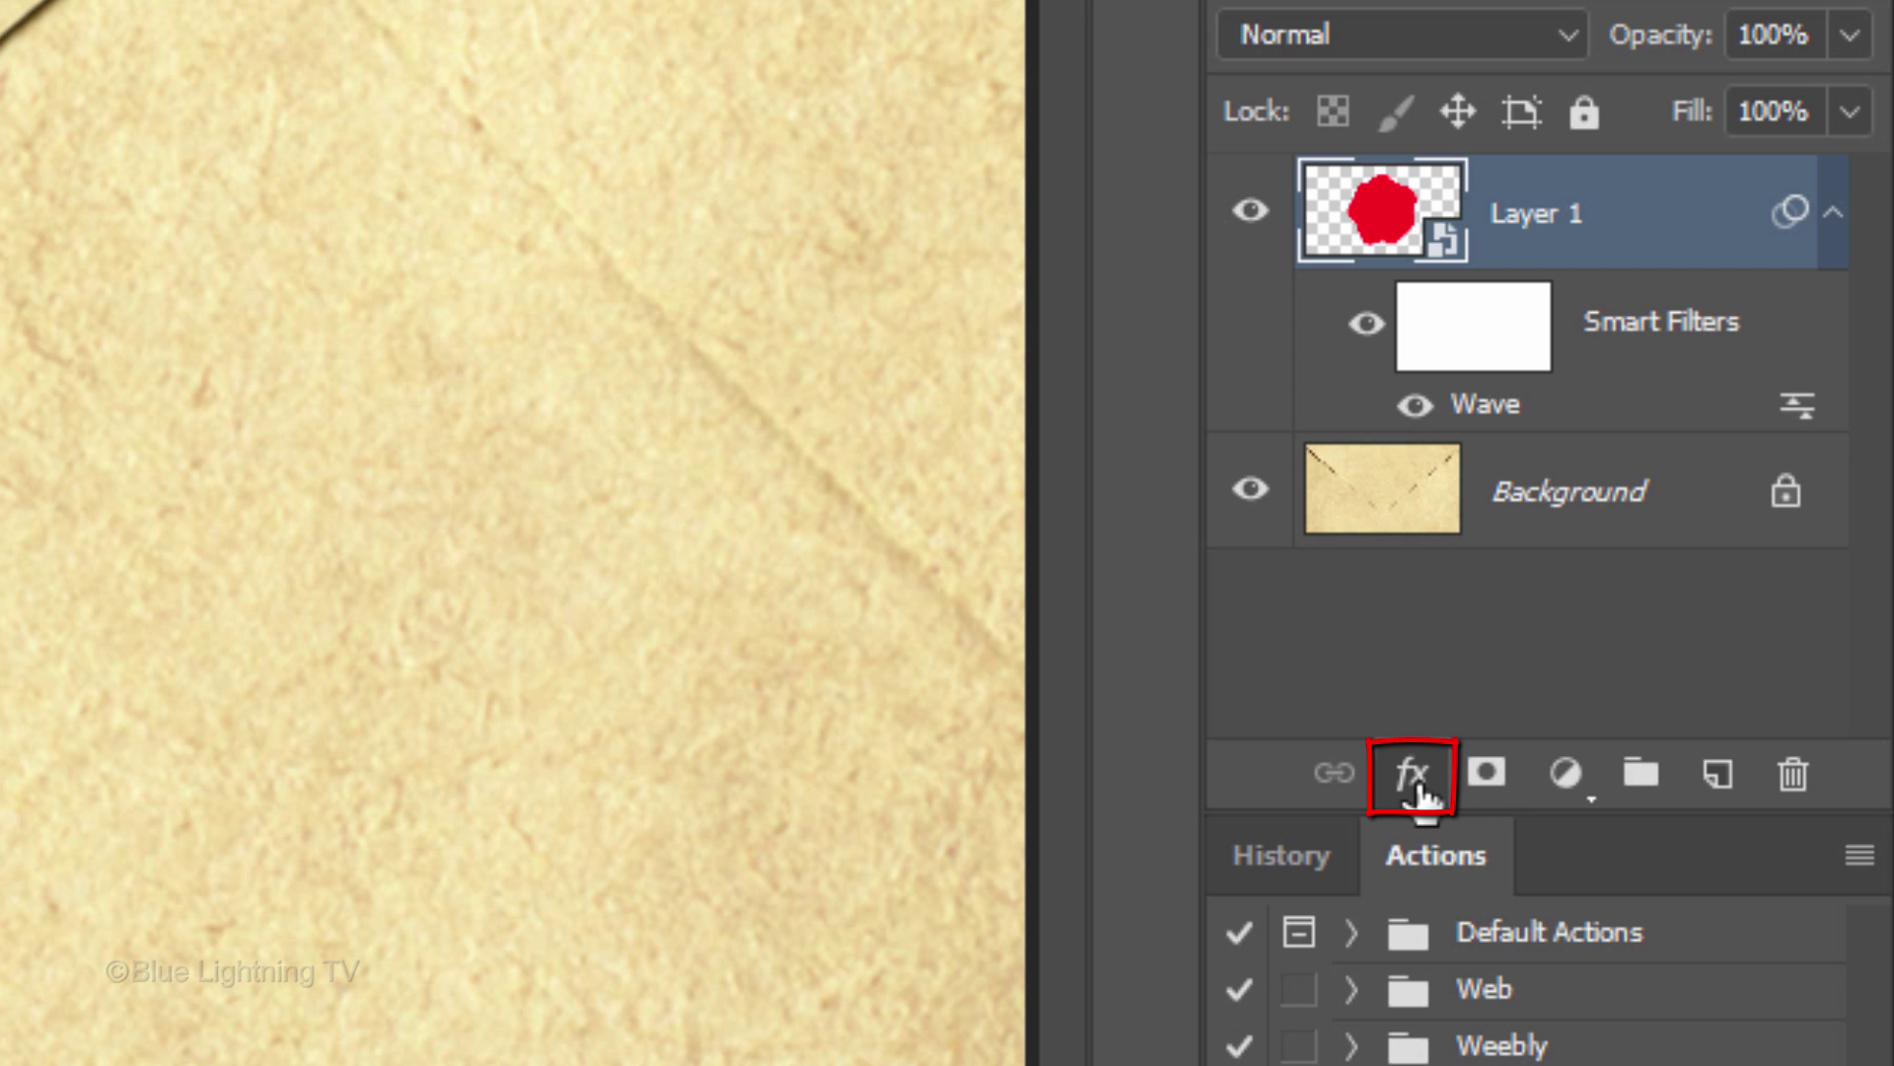
# Add Bevel & Emboss to the blob with Contour enabled and set to Half Round
pyautogui.click(1417, 788)
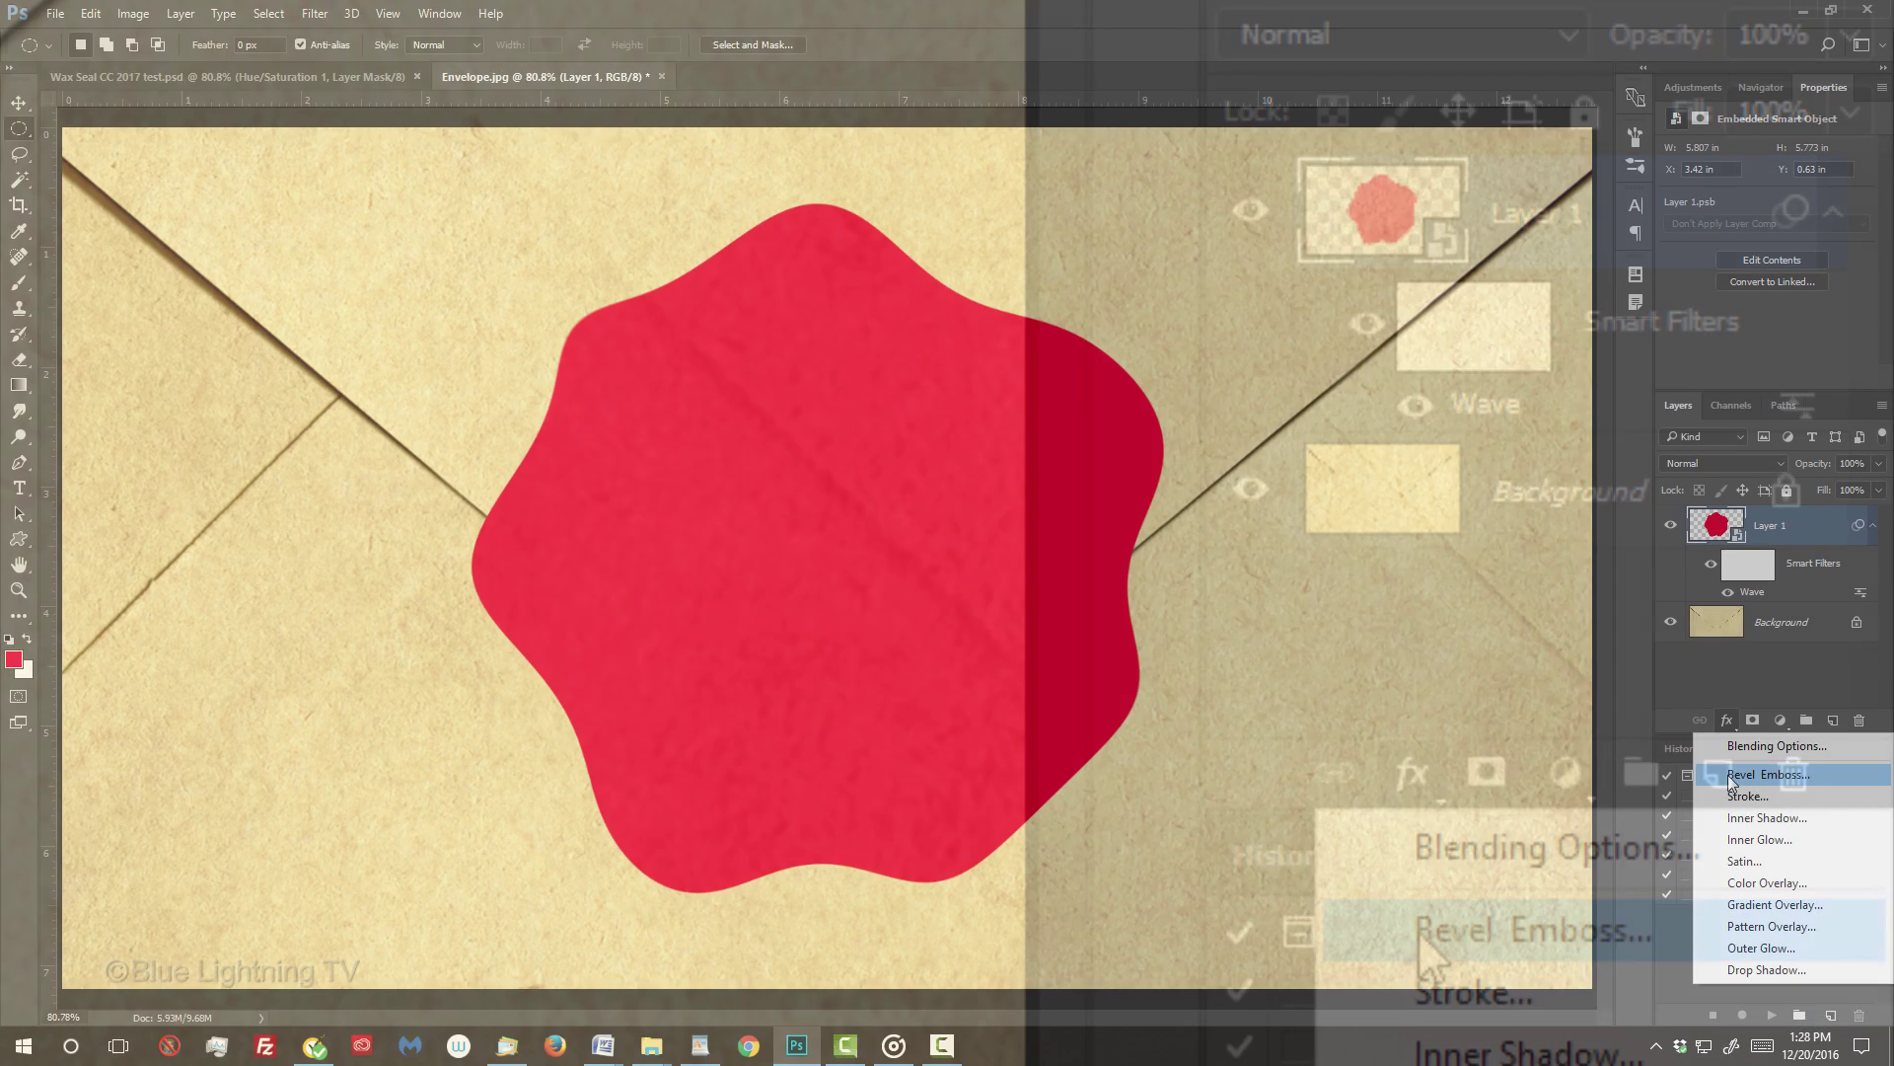
pyautogui.click(1419, 931)
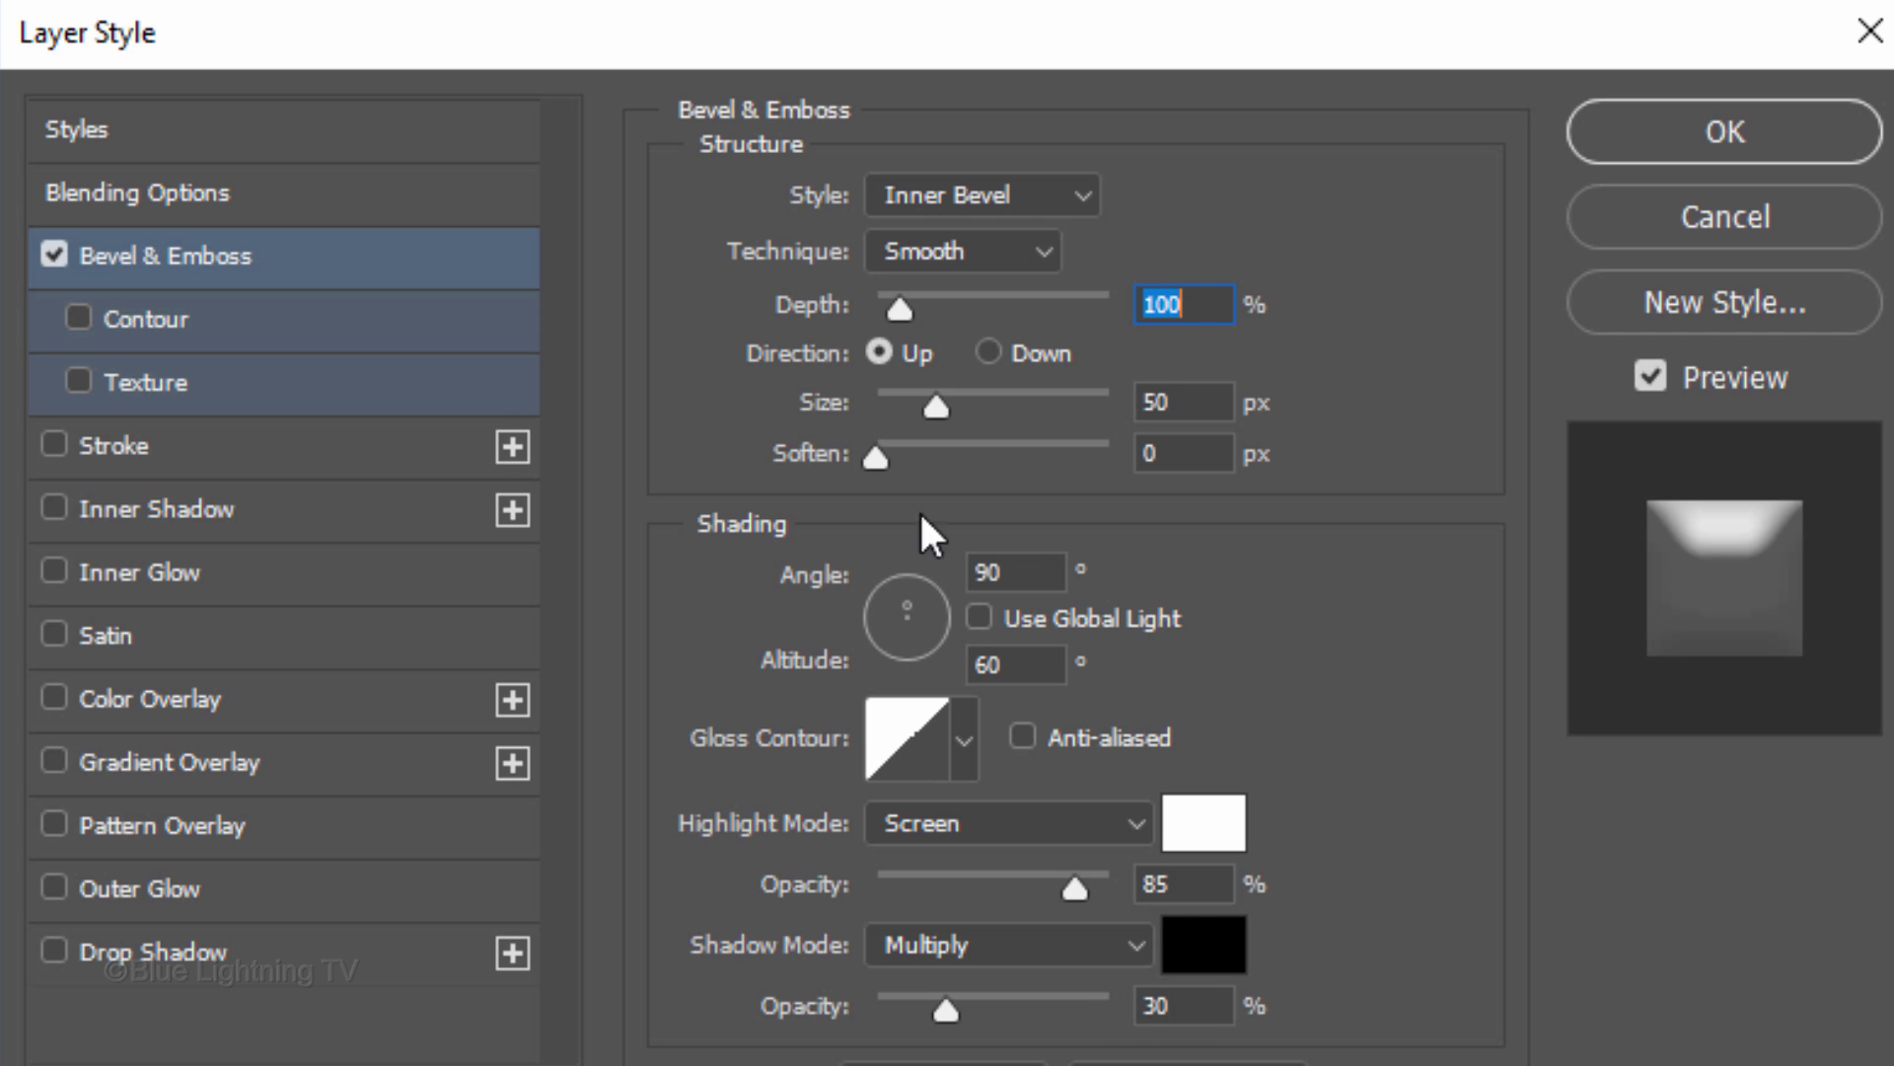
pyautogui.click(207, 323)
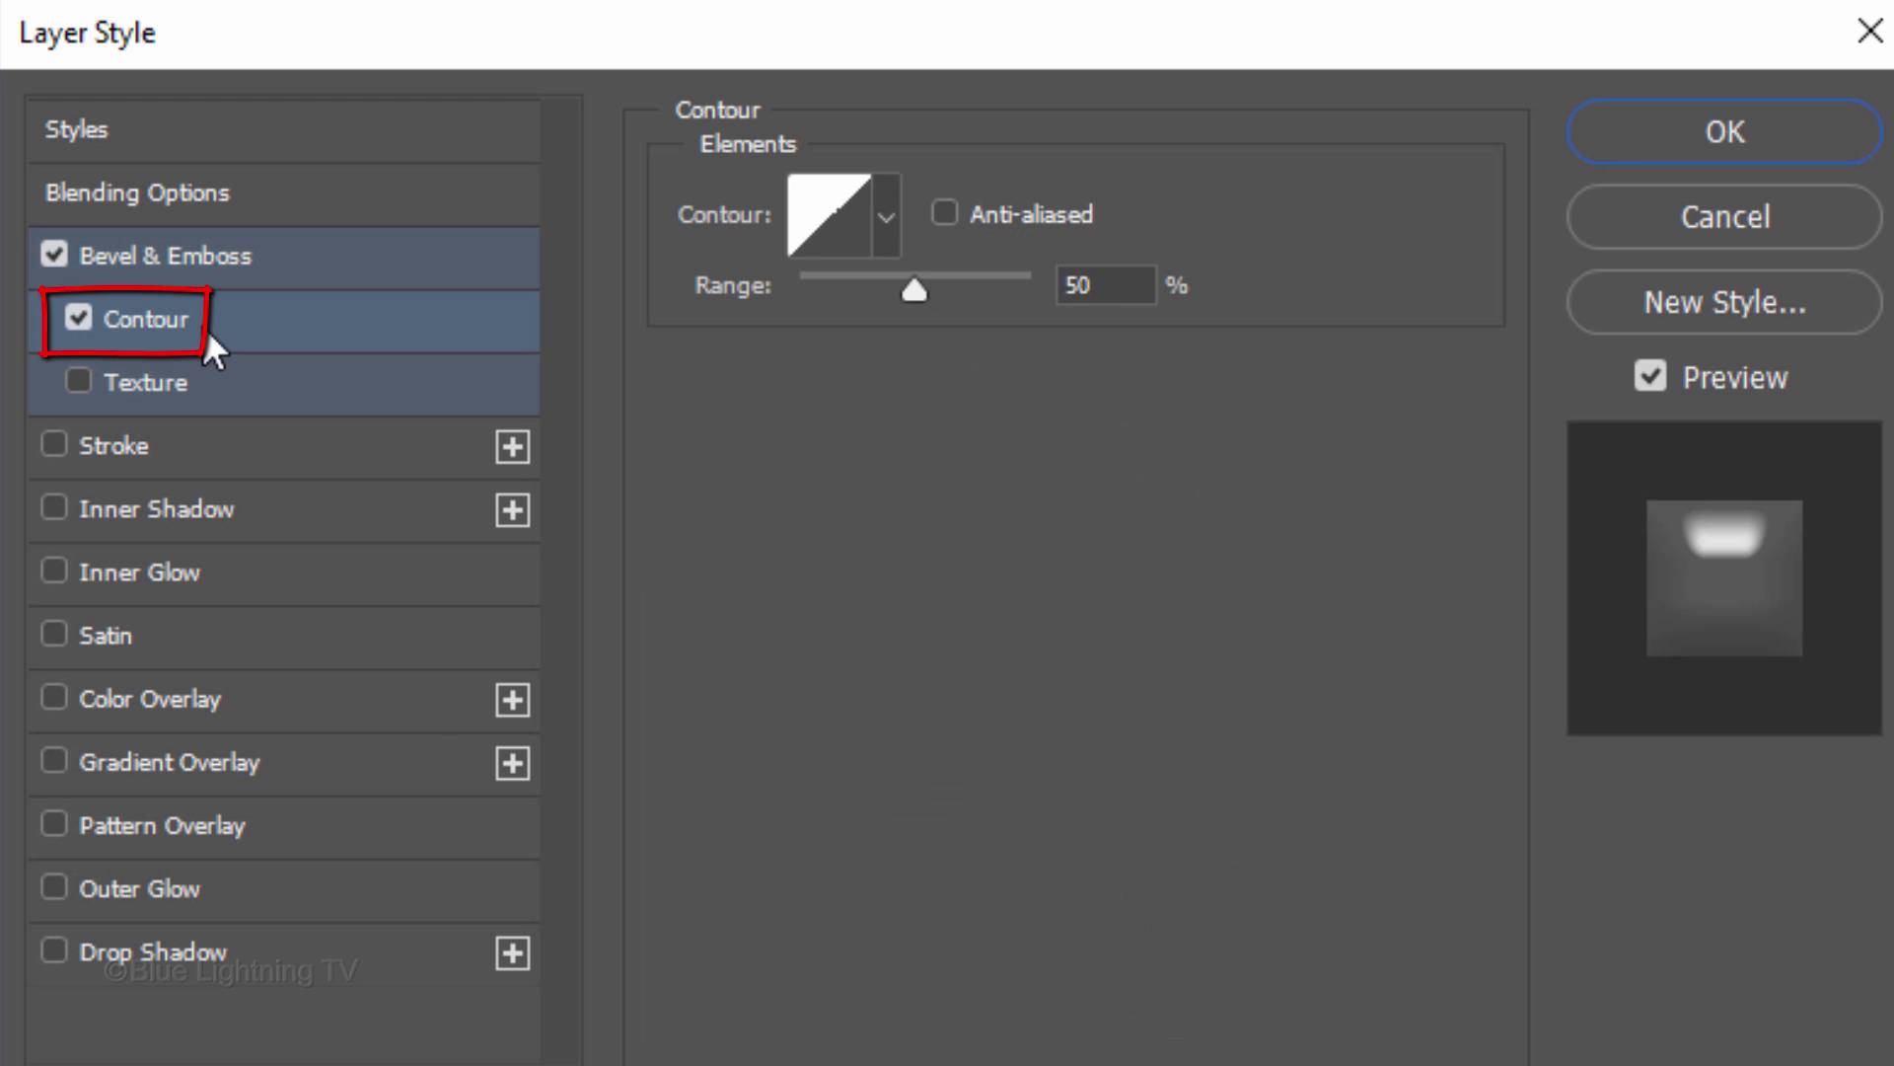
pyautogui.click(886, 219)
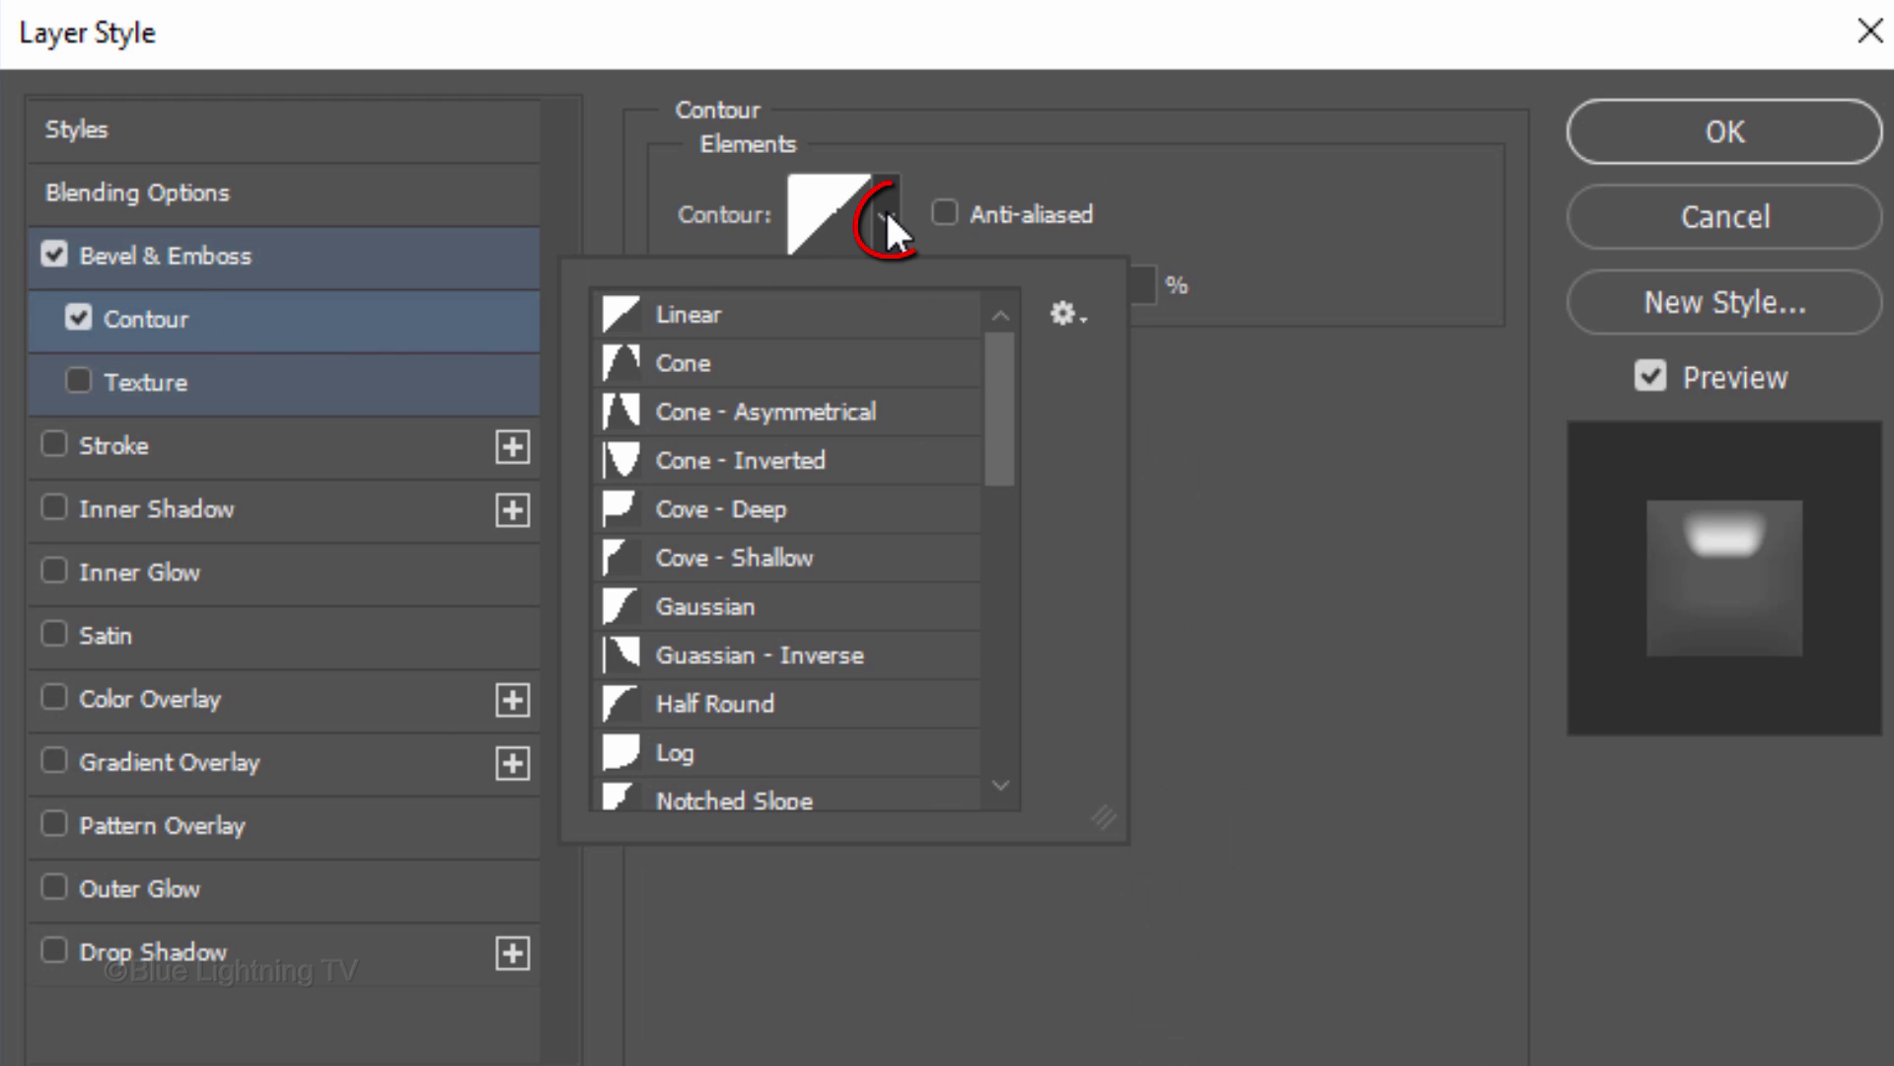
pyautogui.click(1071, 309)
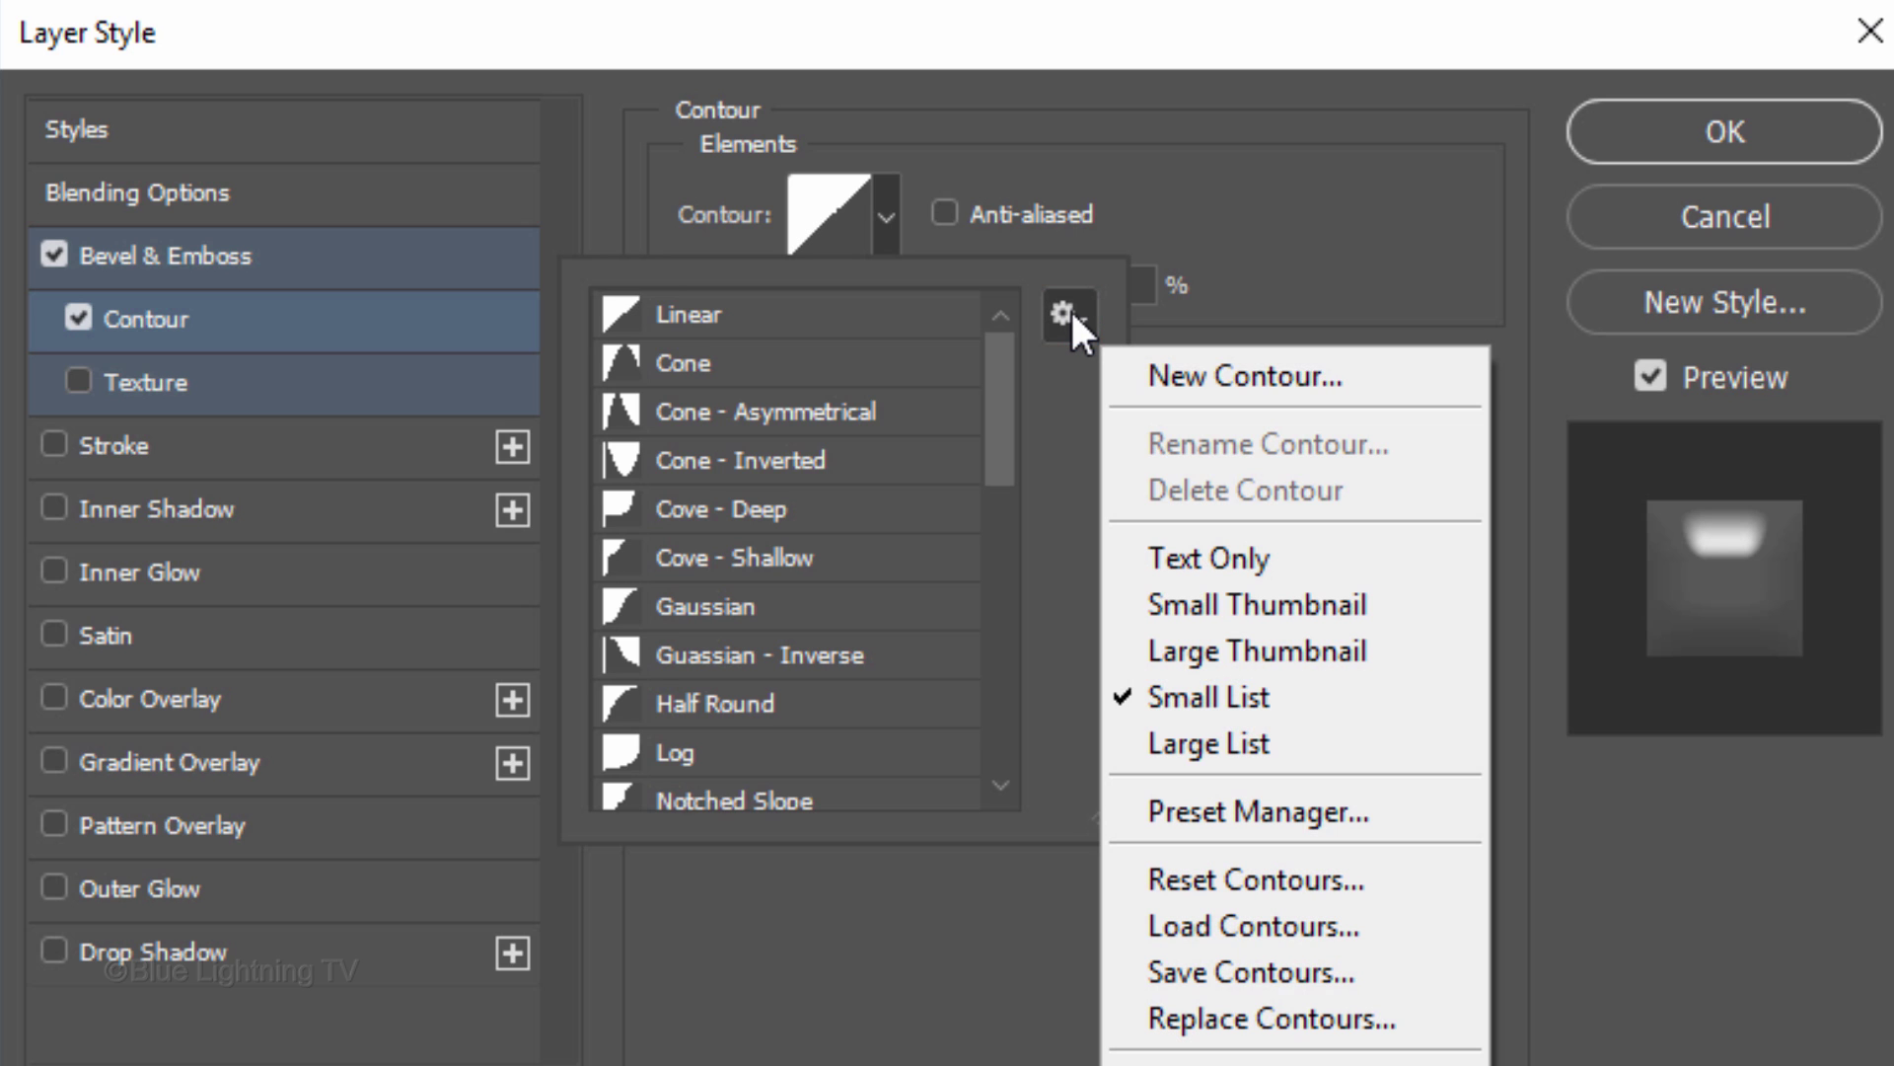
pyautogui.click(1193, 699)
pyautogui.click(829, 712)
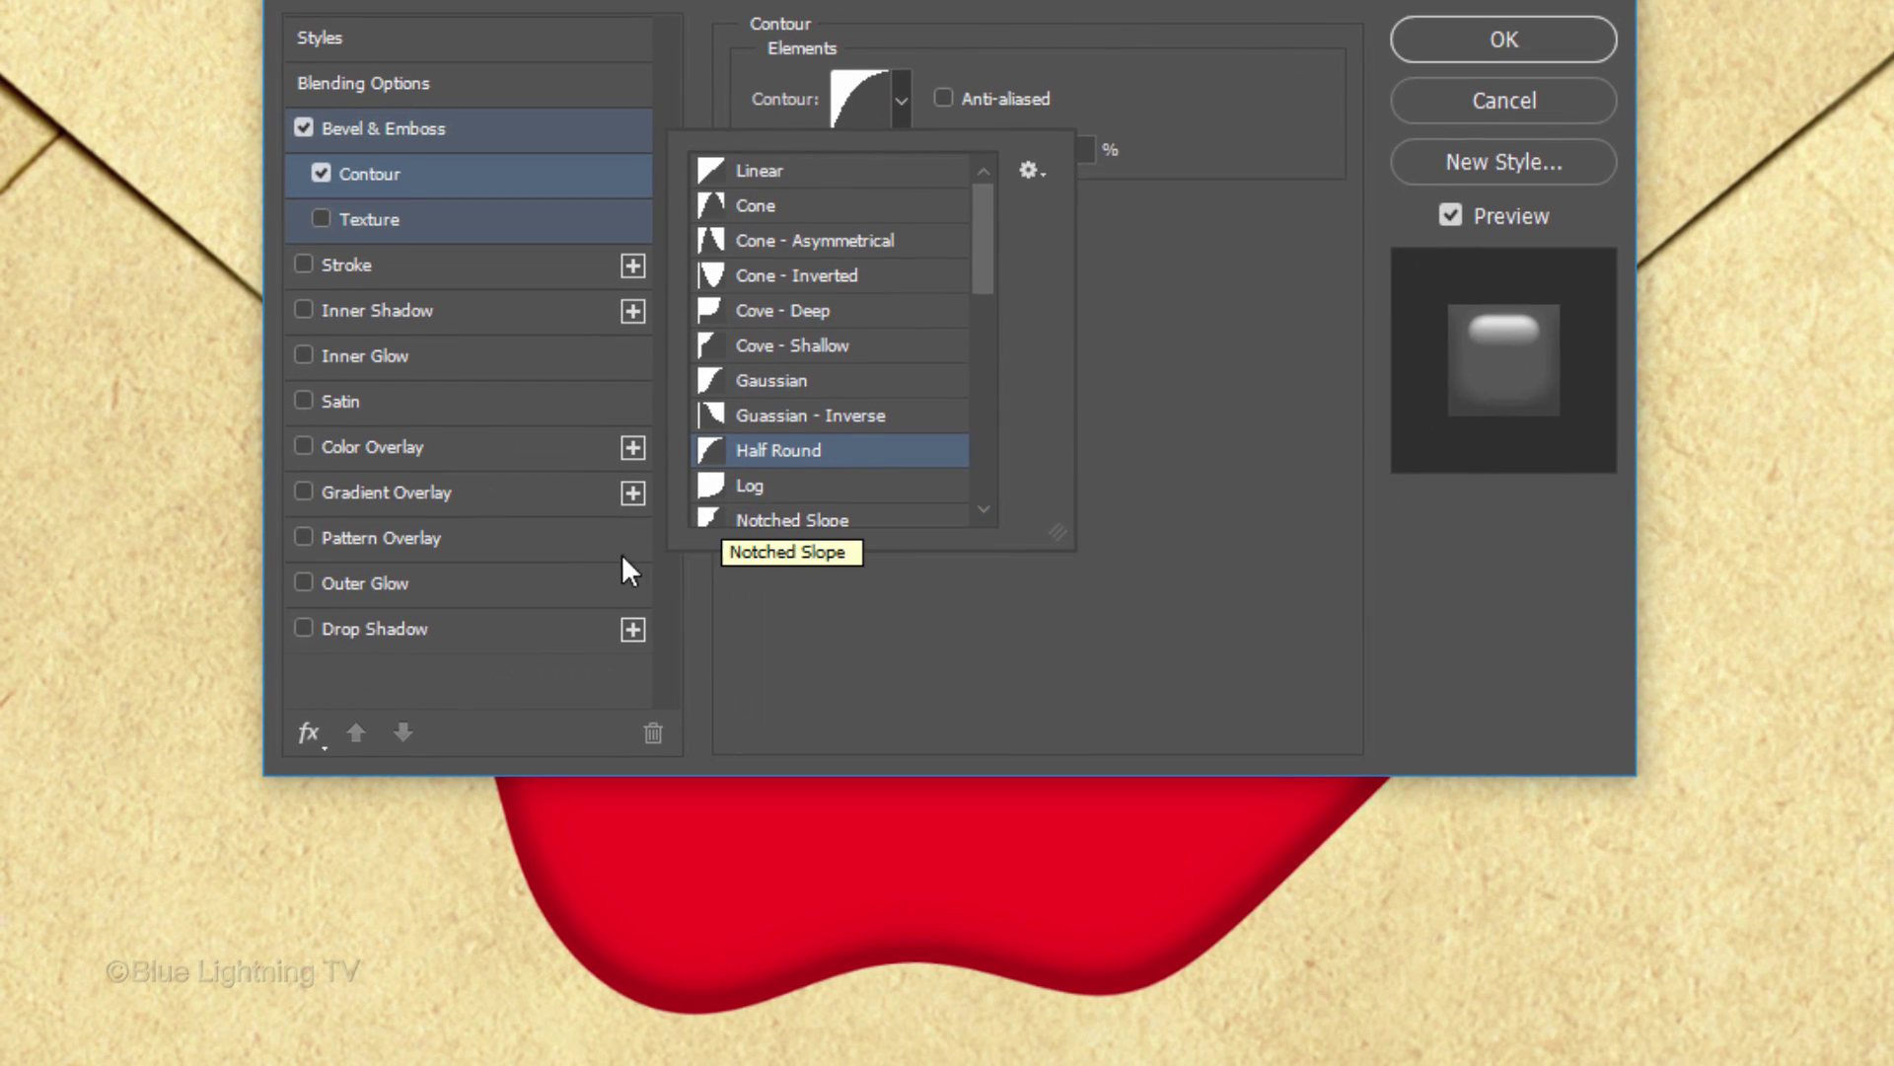
# Add a drop shadow with Normal blend mode and a dark red-brown colour
pyautogui.click(490, 634)
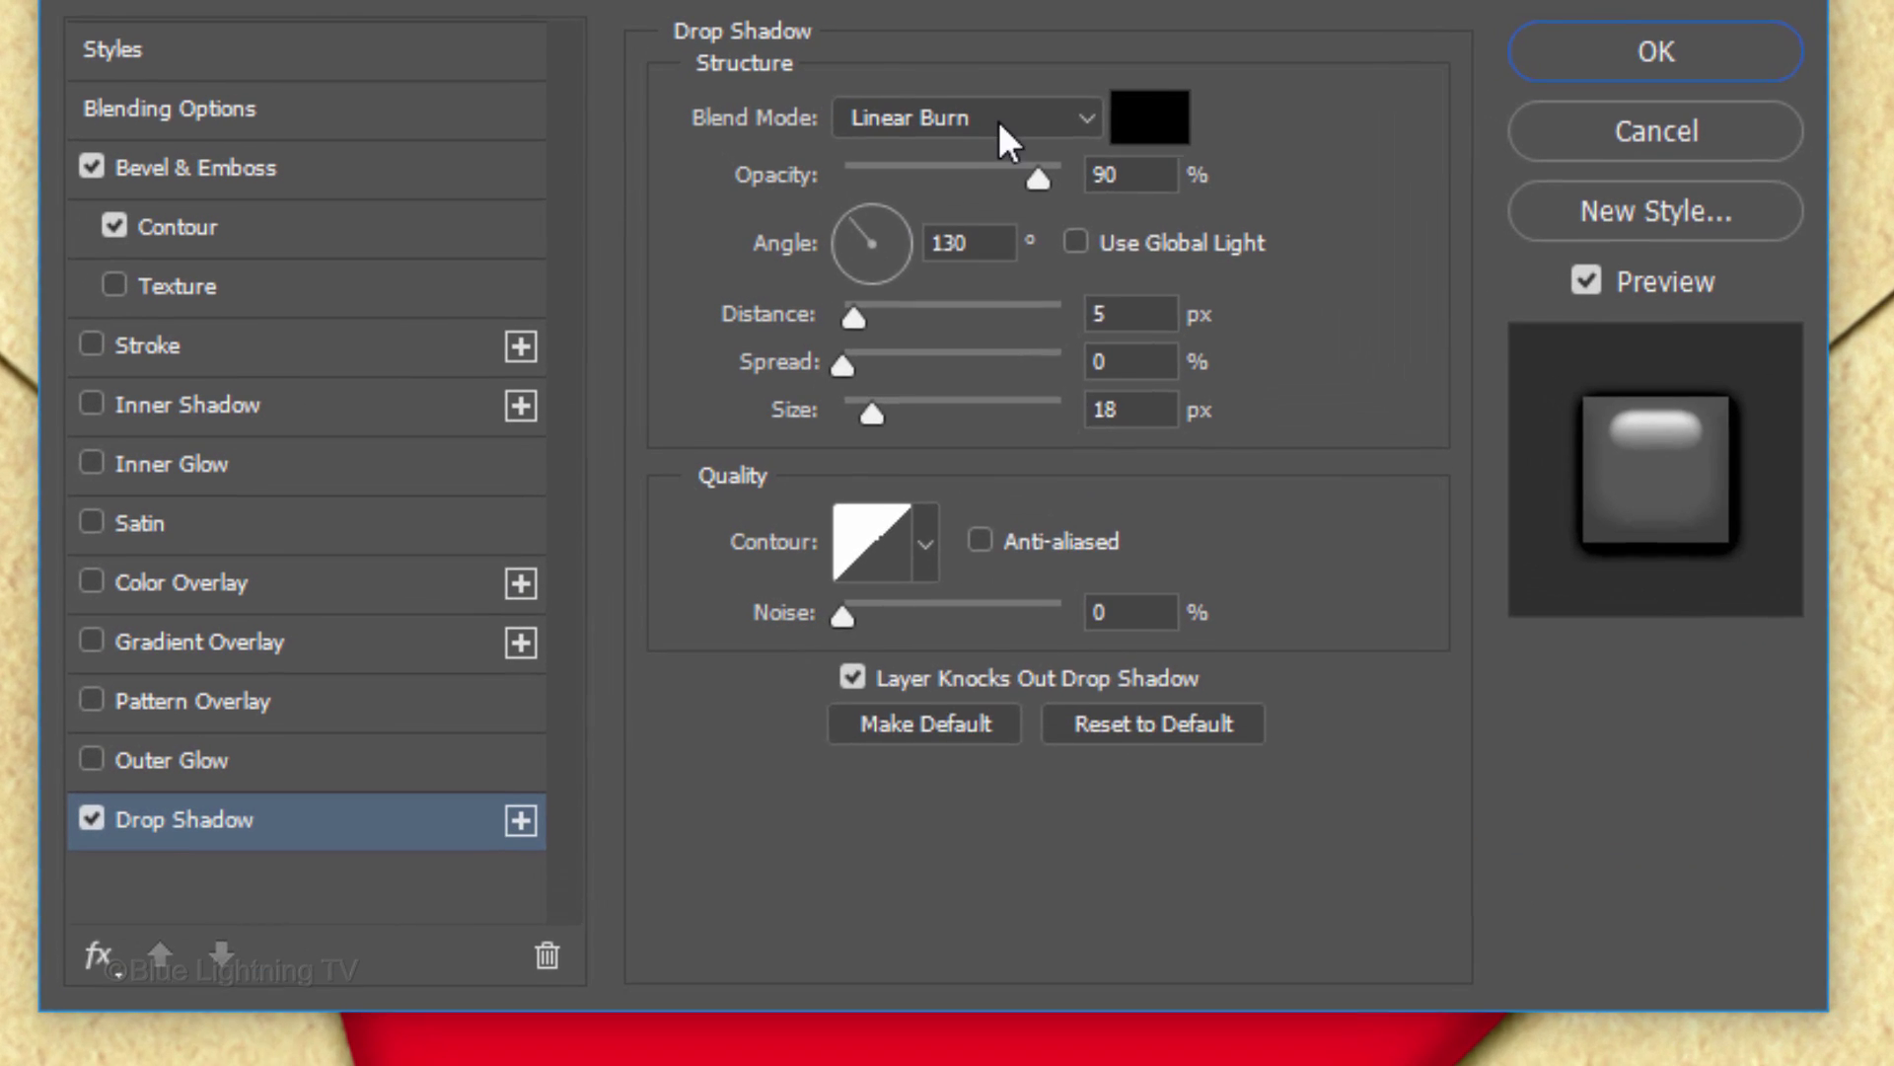
pyautogui.click(1003, 89)
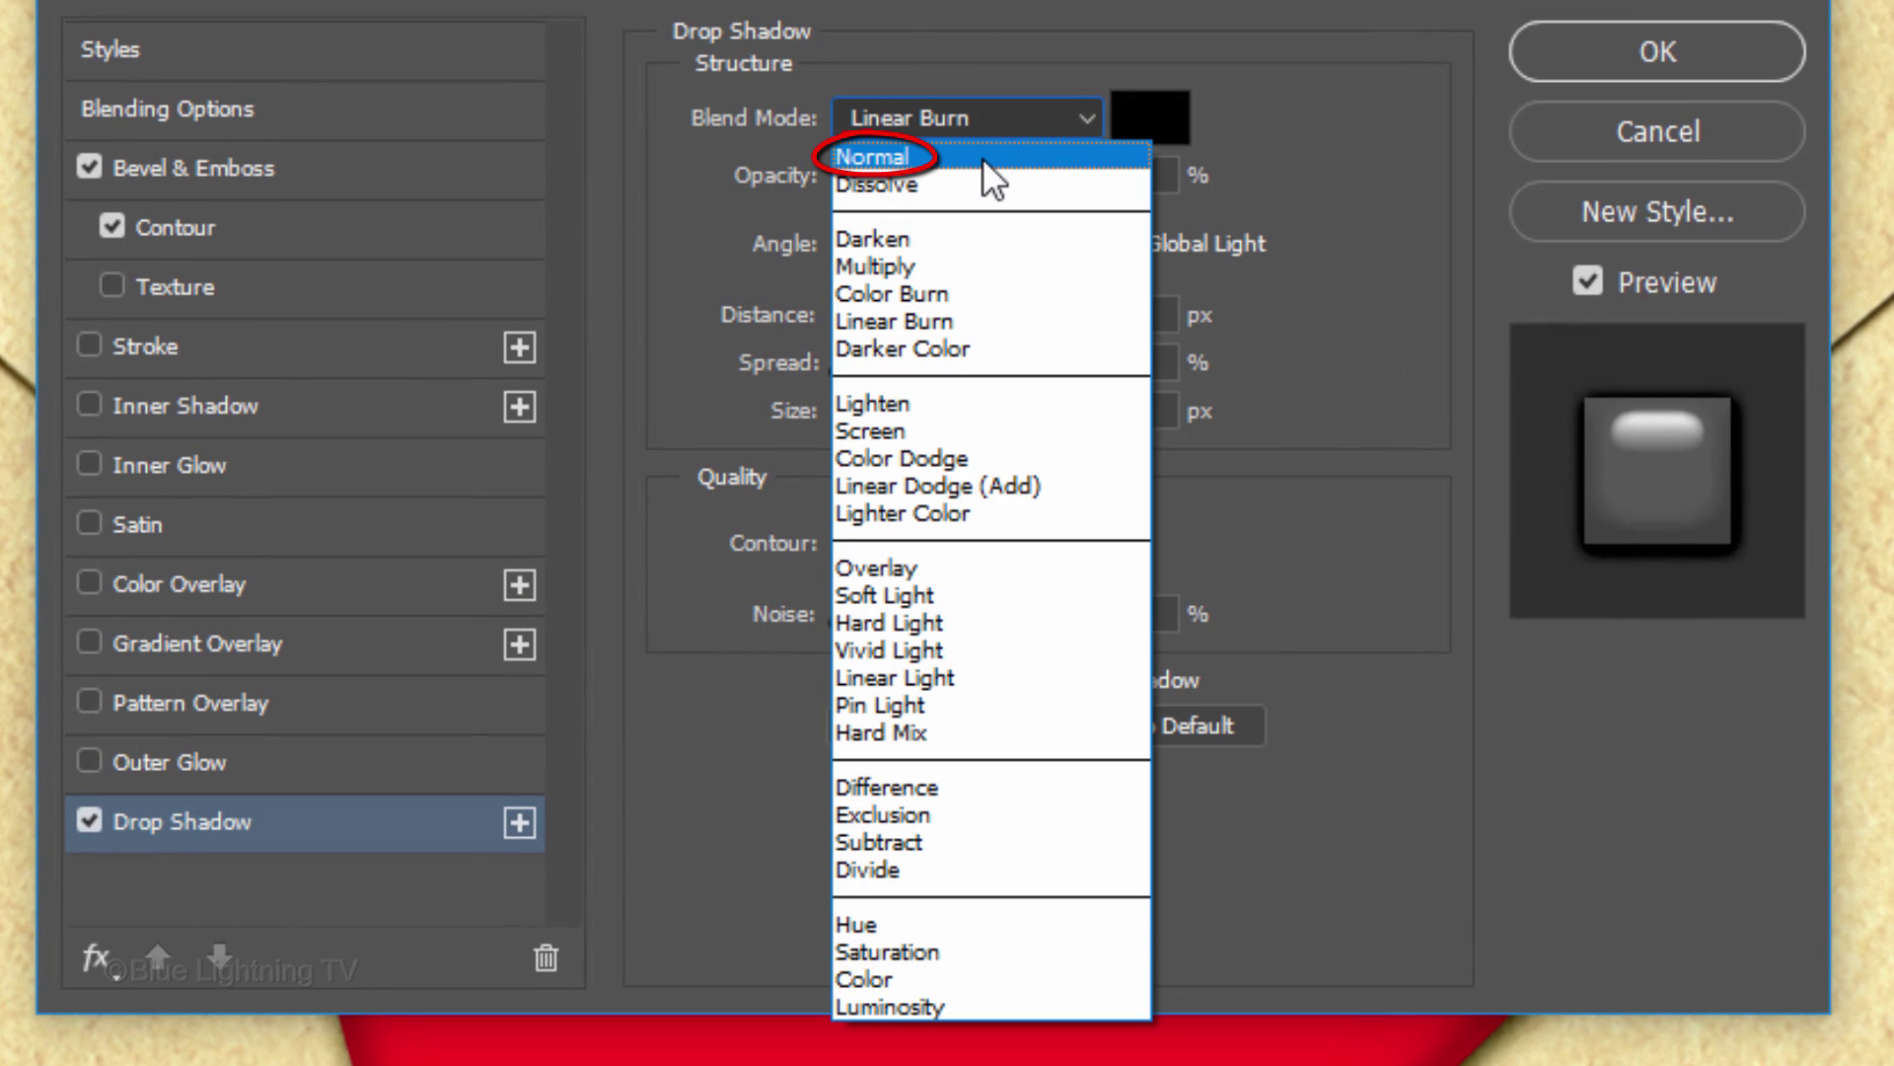
pyautogui.click(982, 158)
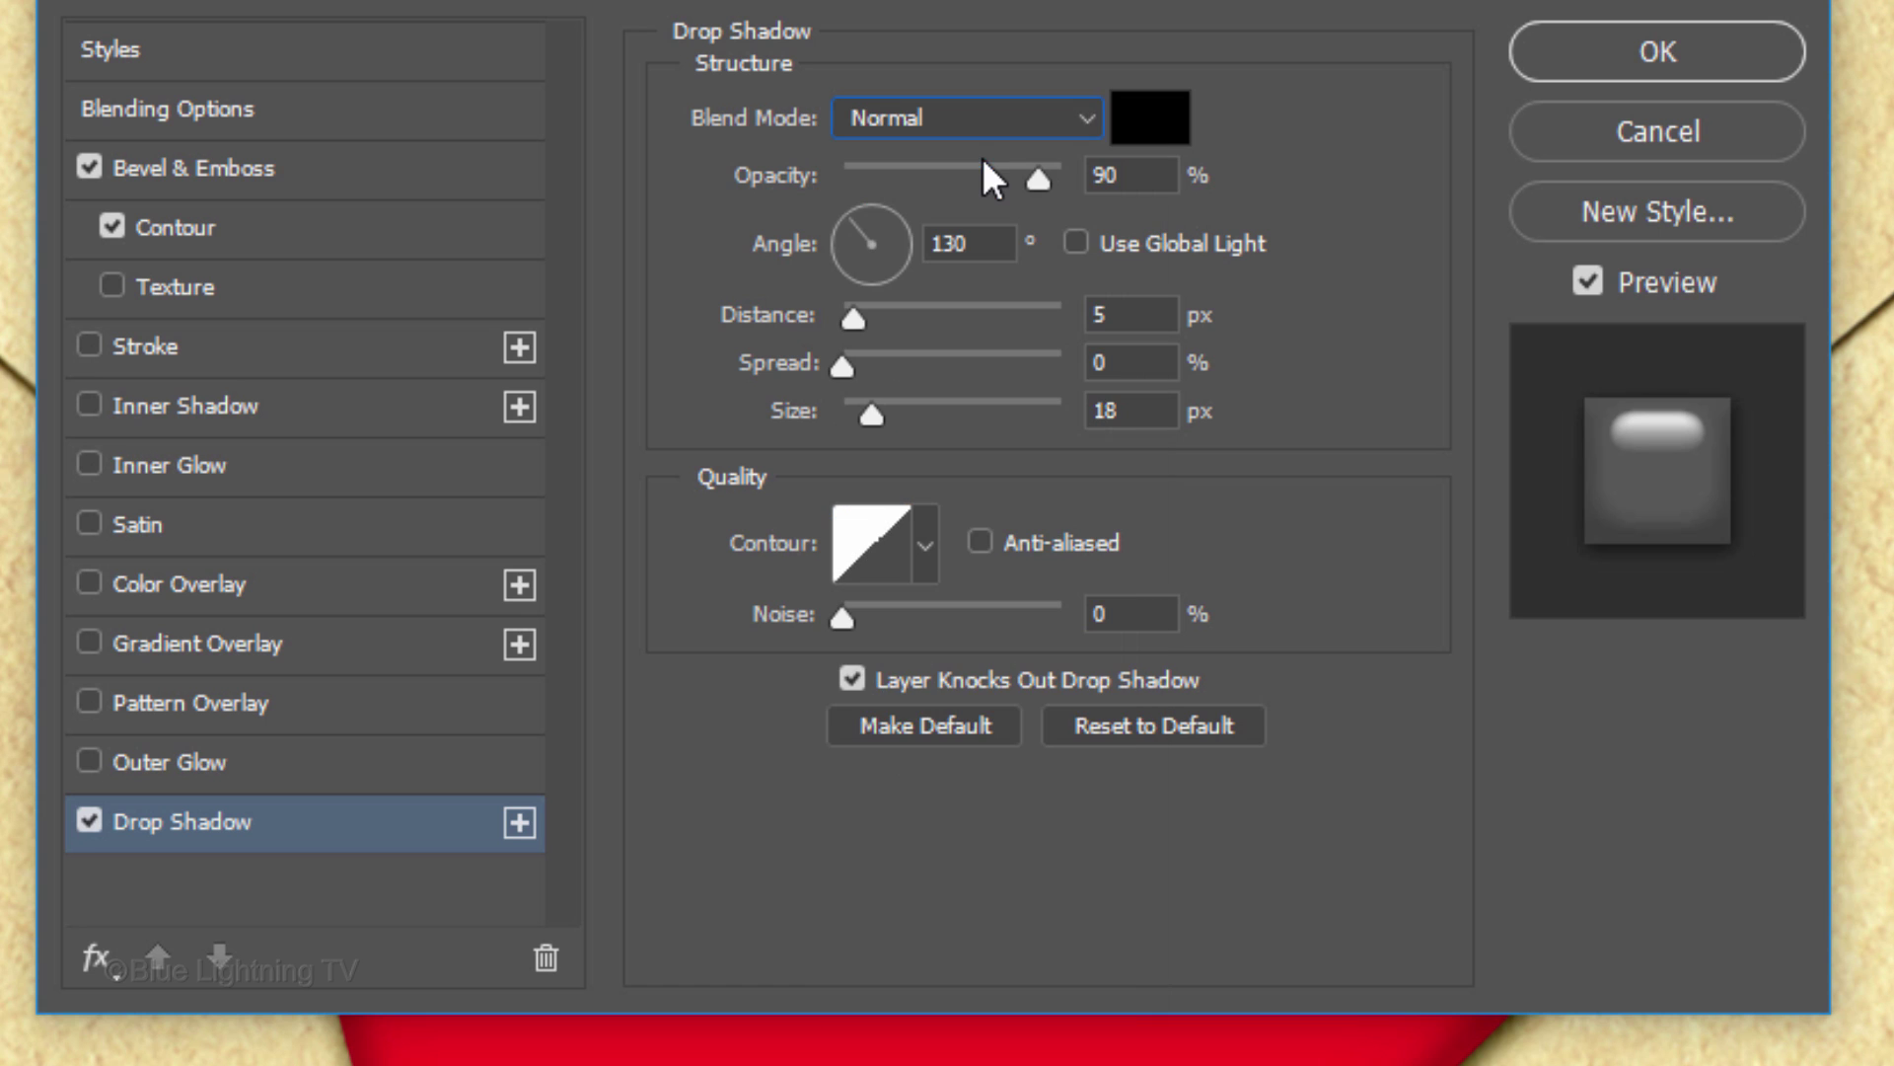
pyautogui.click(1145, 117)
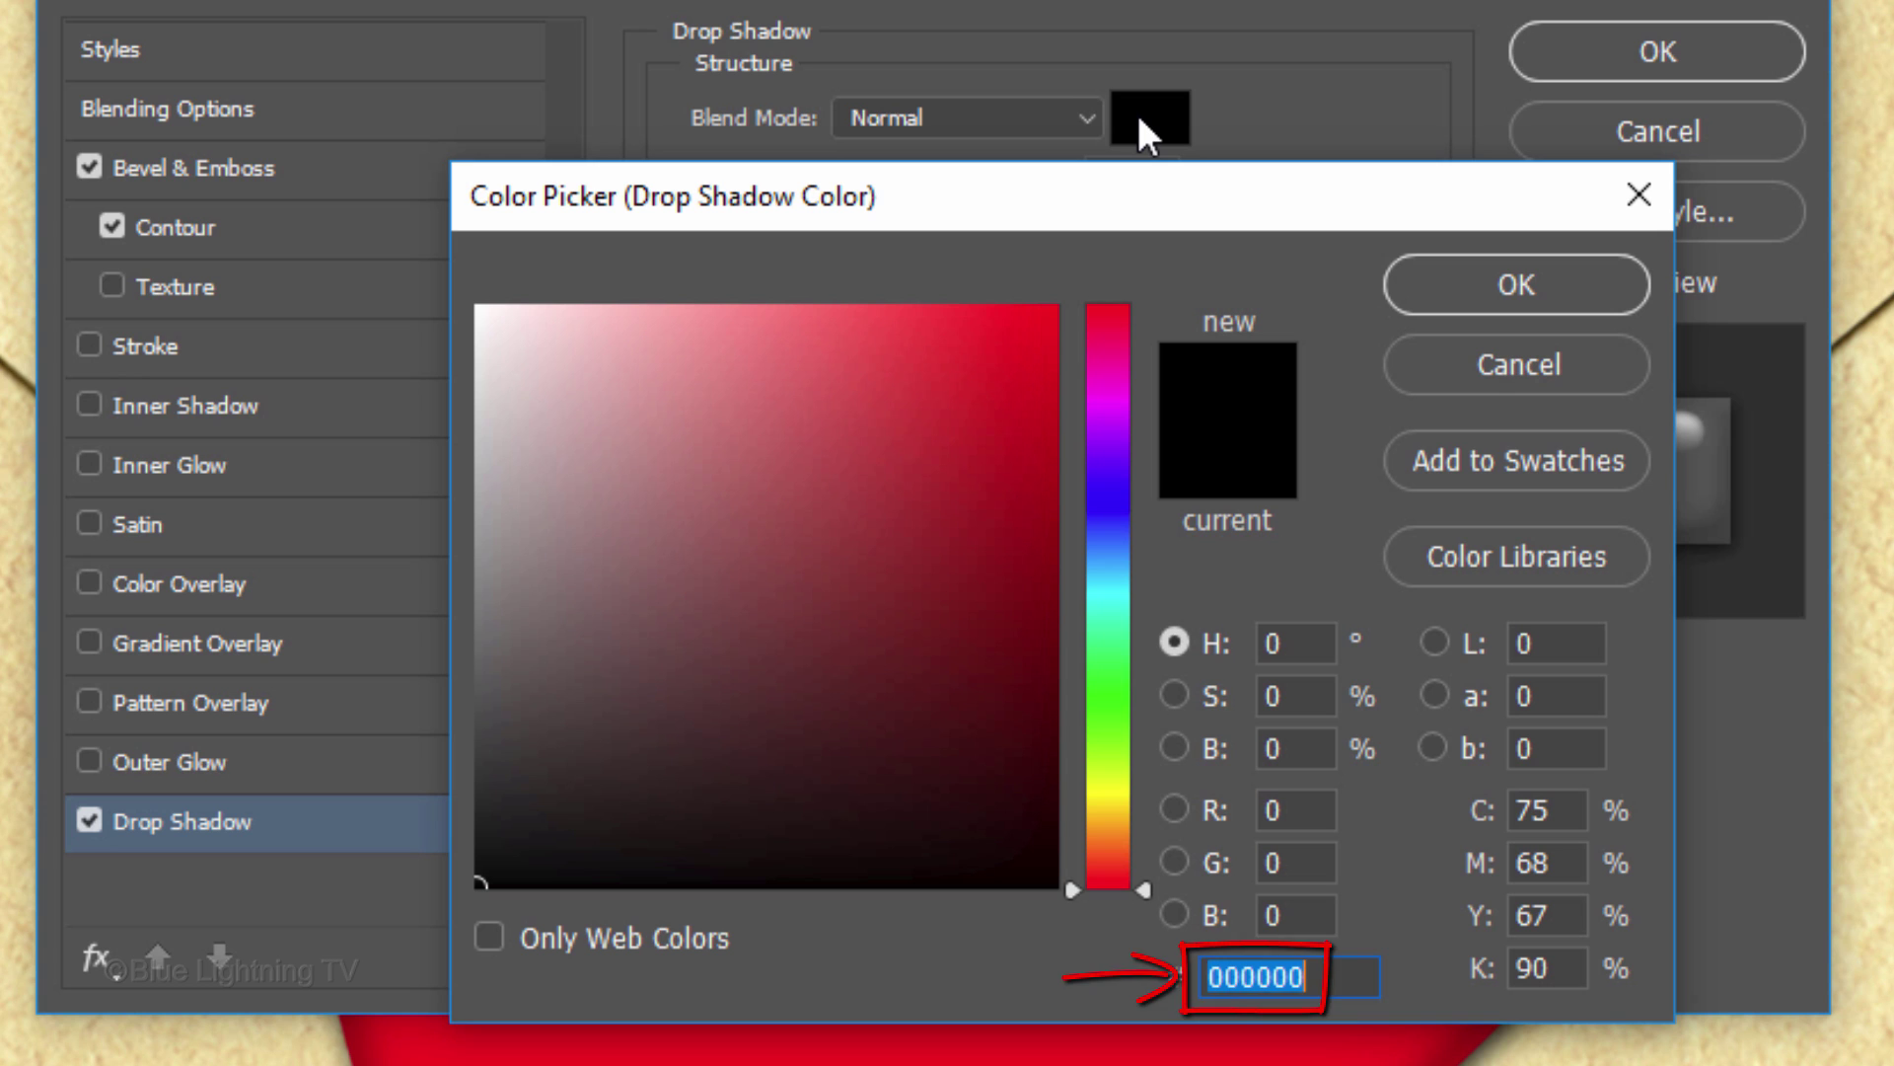
pyautogui.write('3')
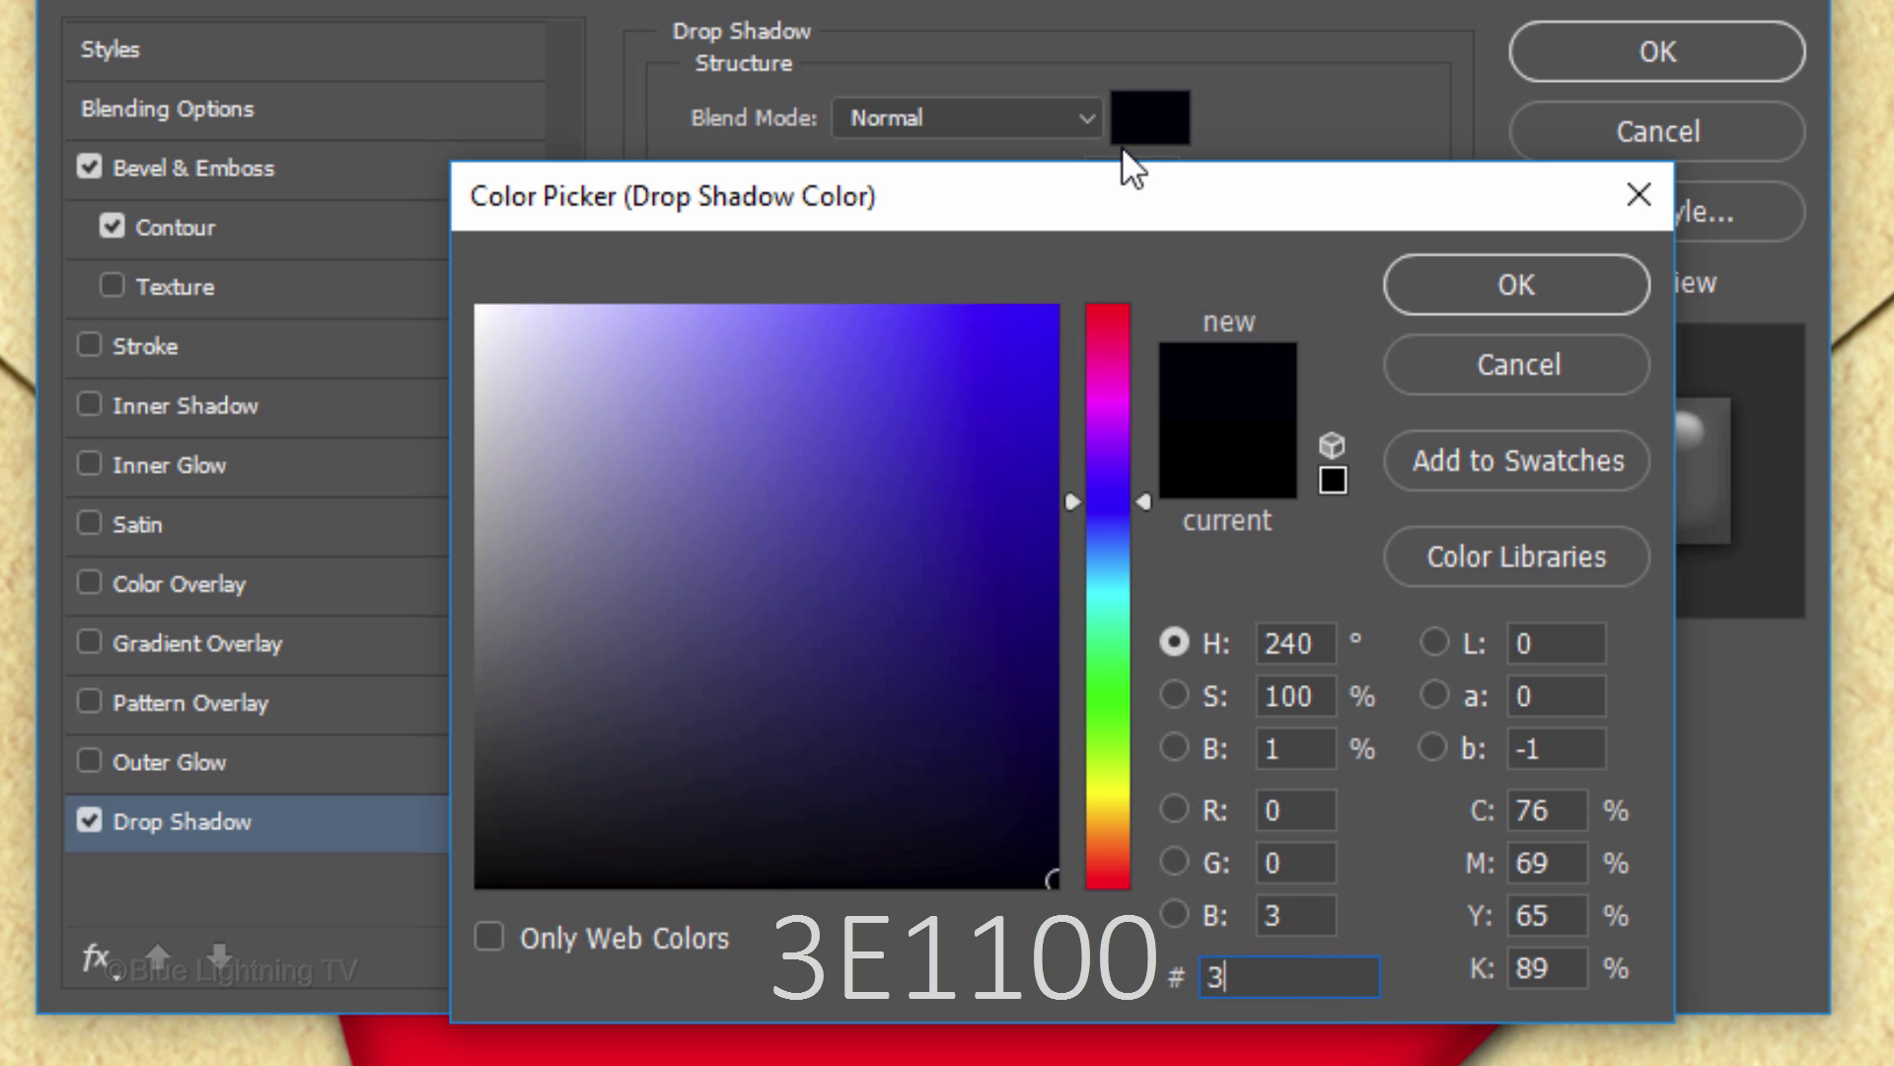
pyautogui.write('E11')
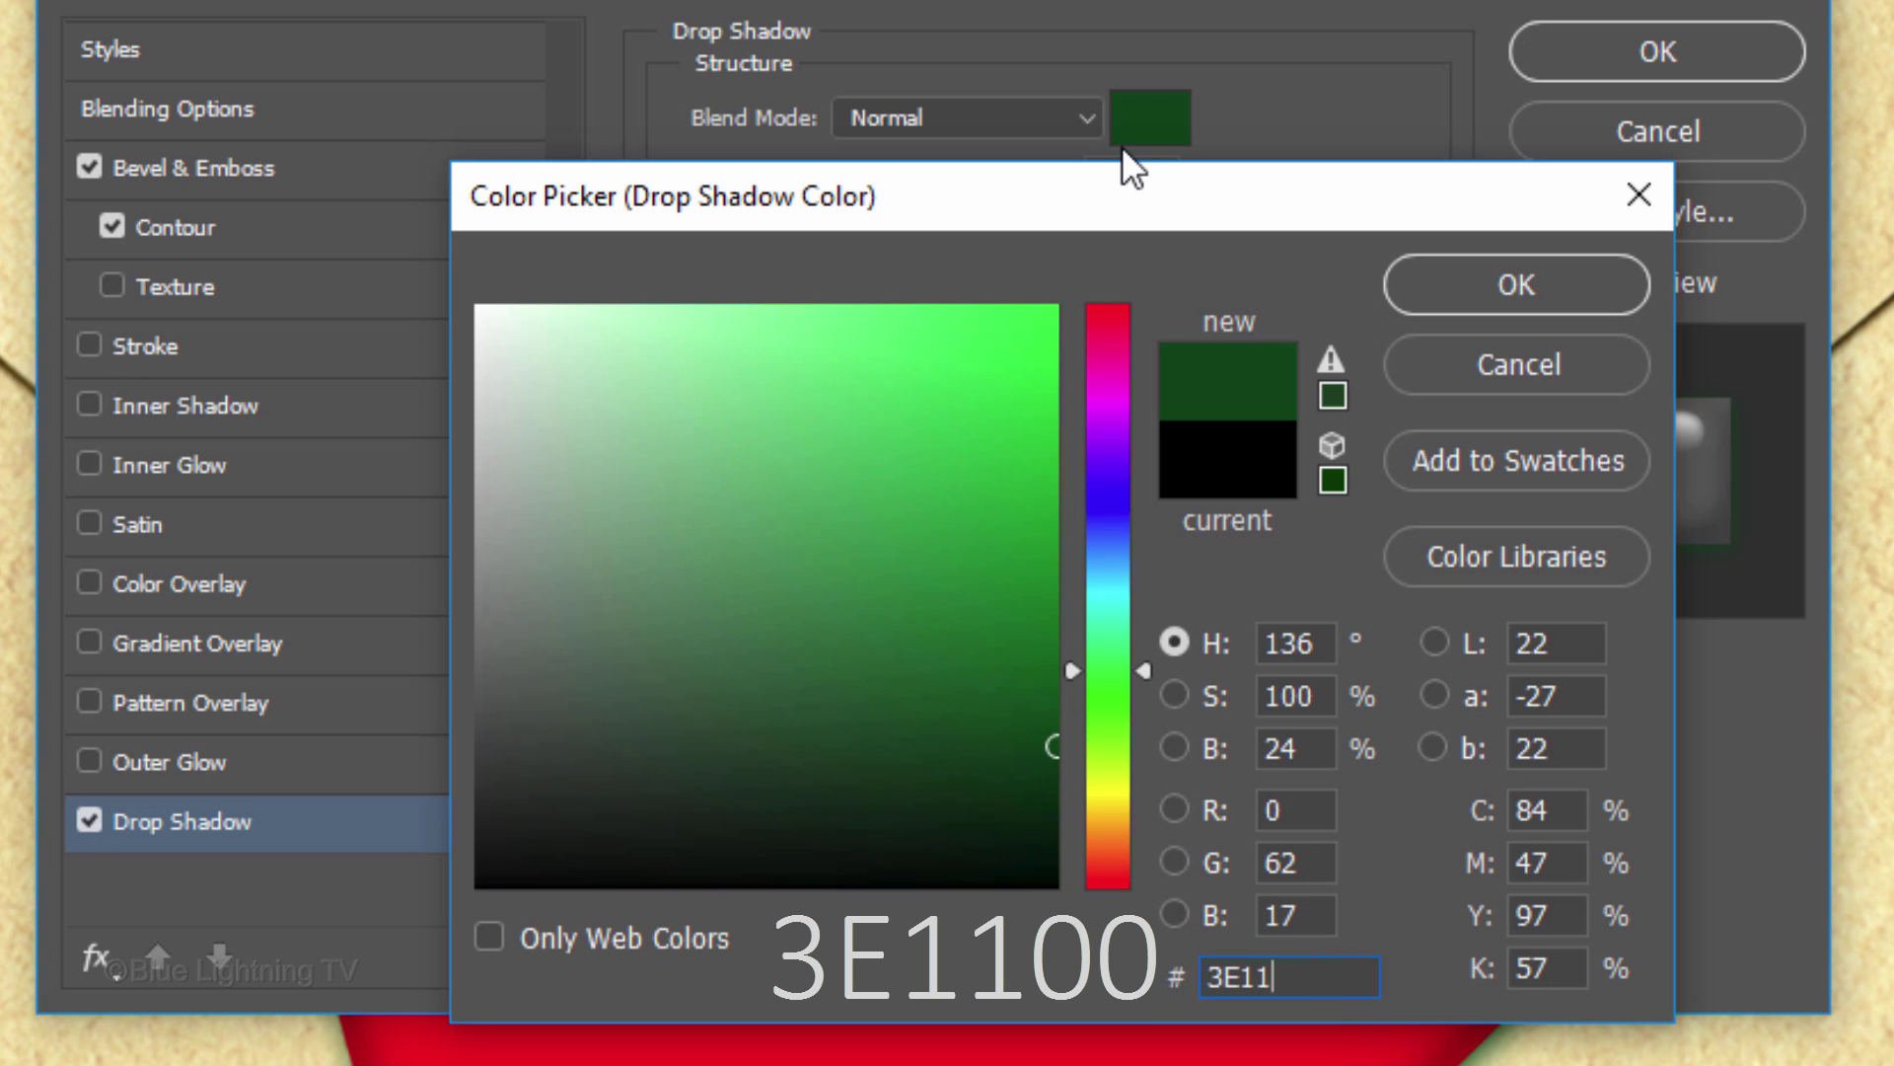
pyautogui.write('00')
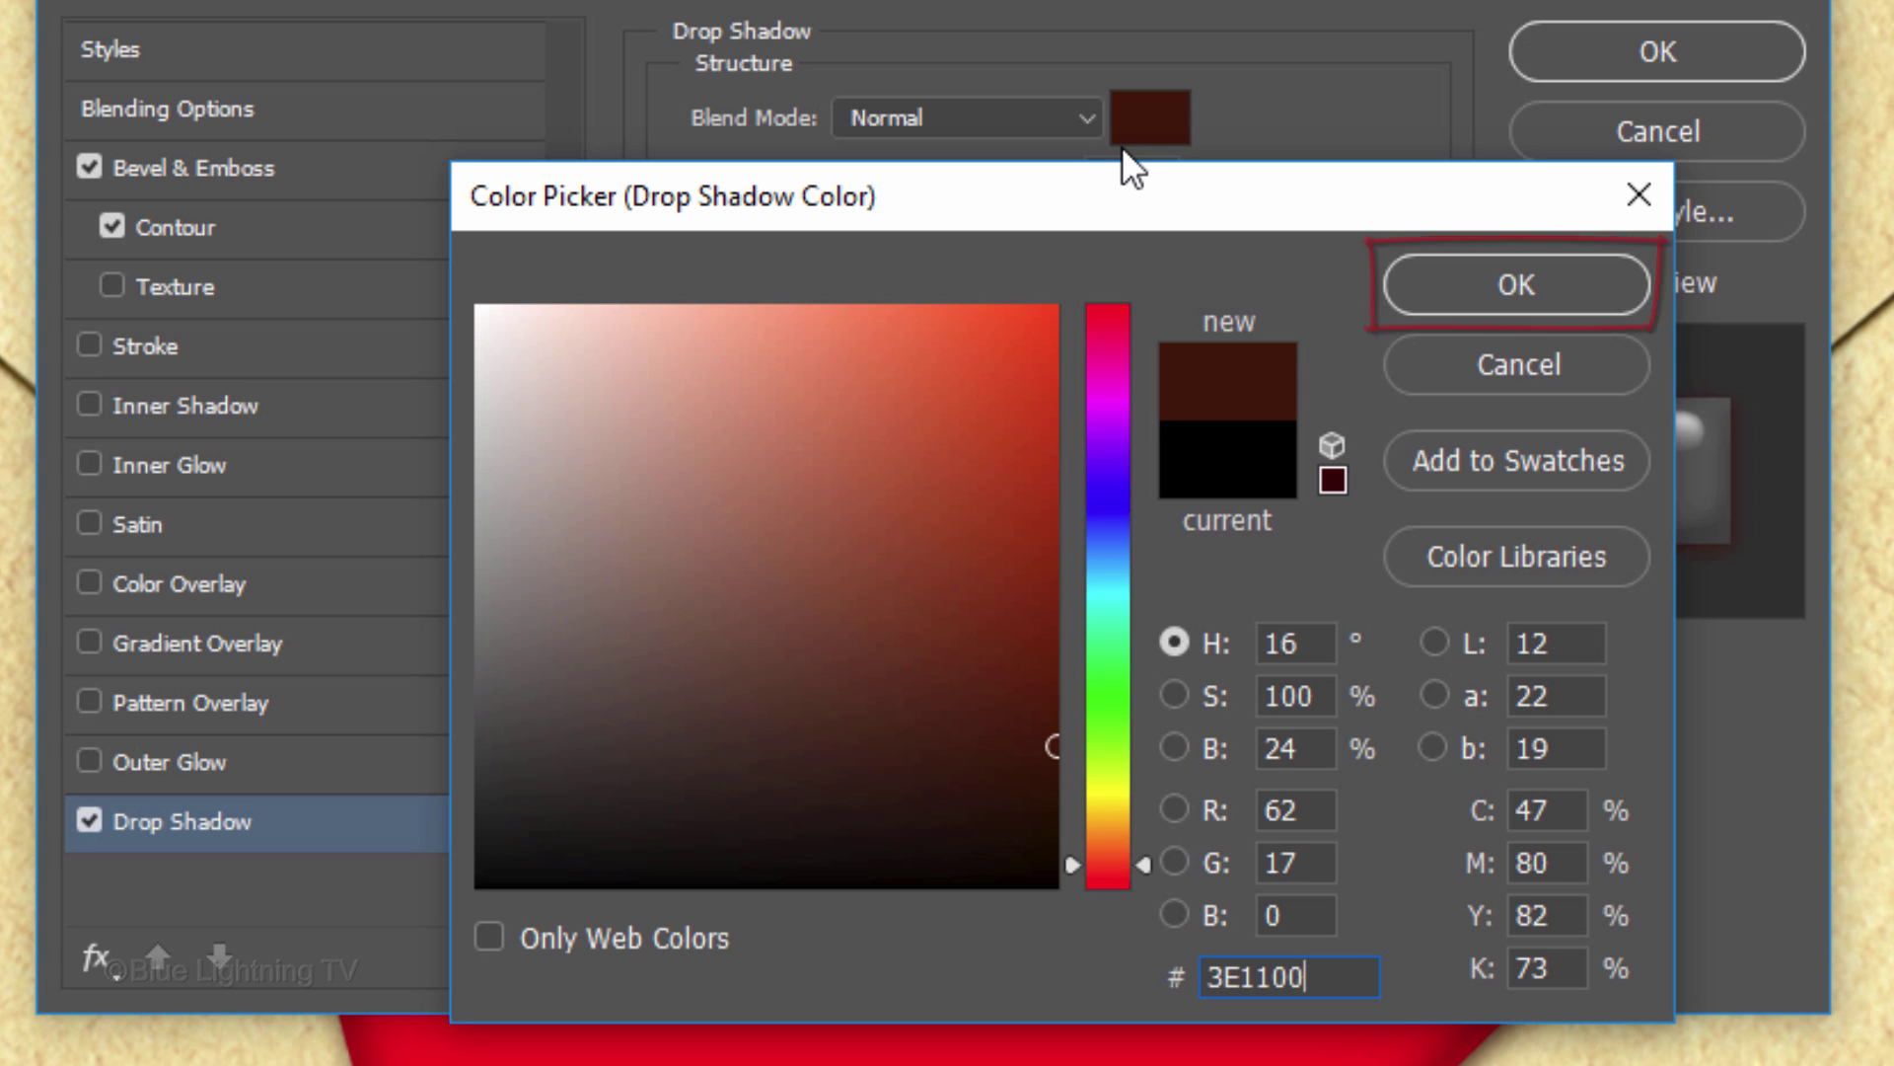
pyautogui.press('Return')
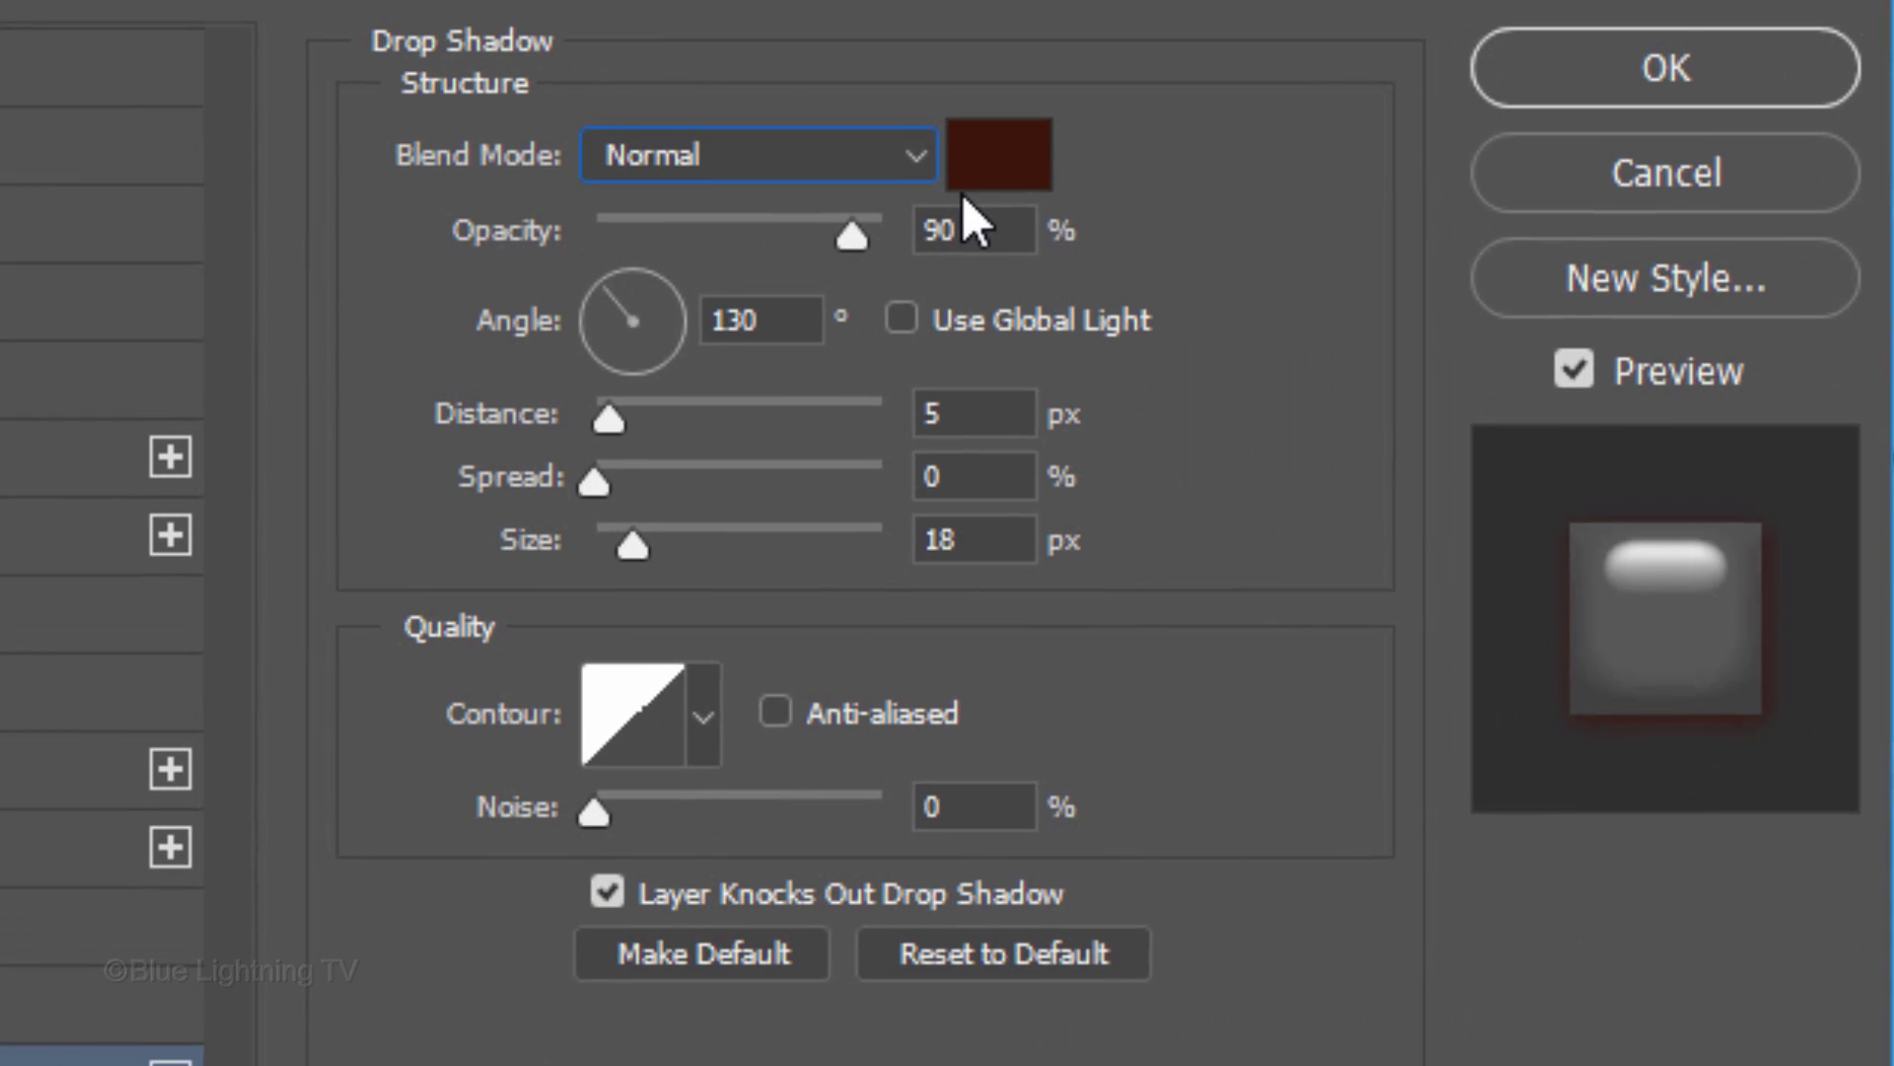
# Set the shadow to 60% opacity, 10 px distance and 20 px size, and confirm
pyautogui.doubleClick(965, 229)
pyautogui.write('60')
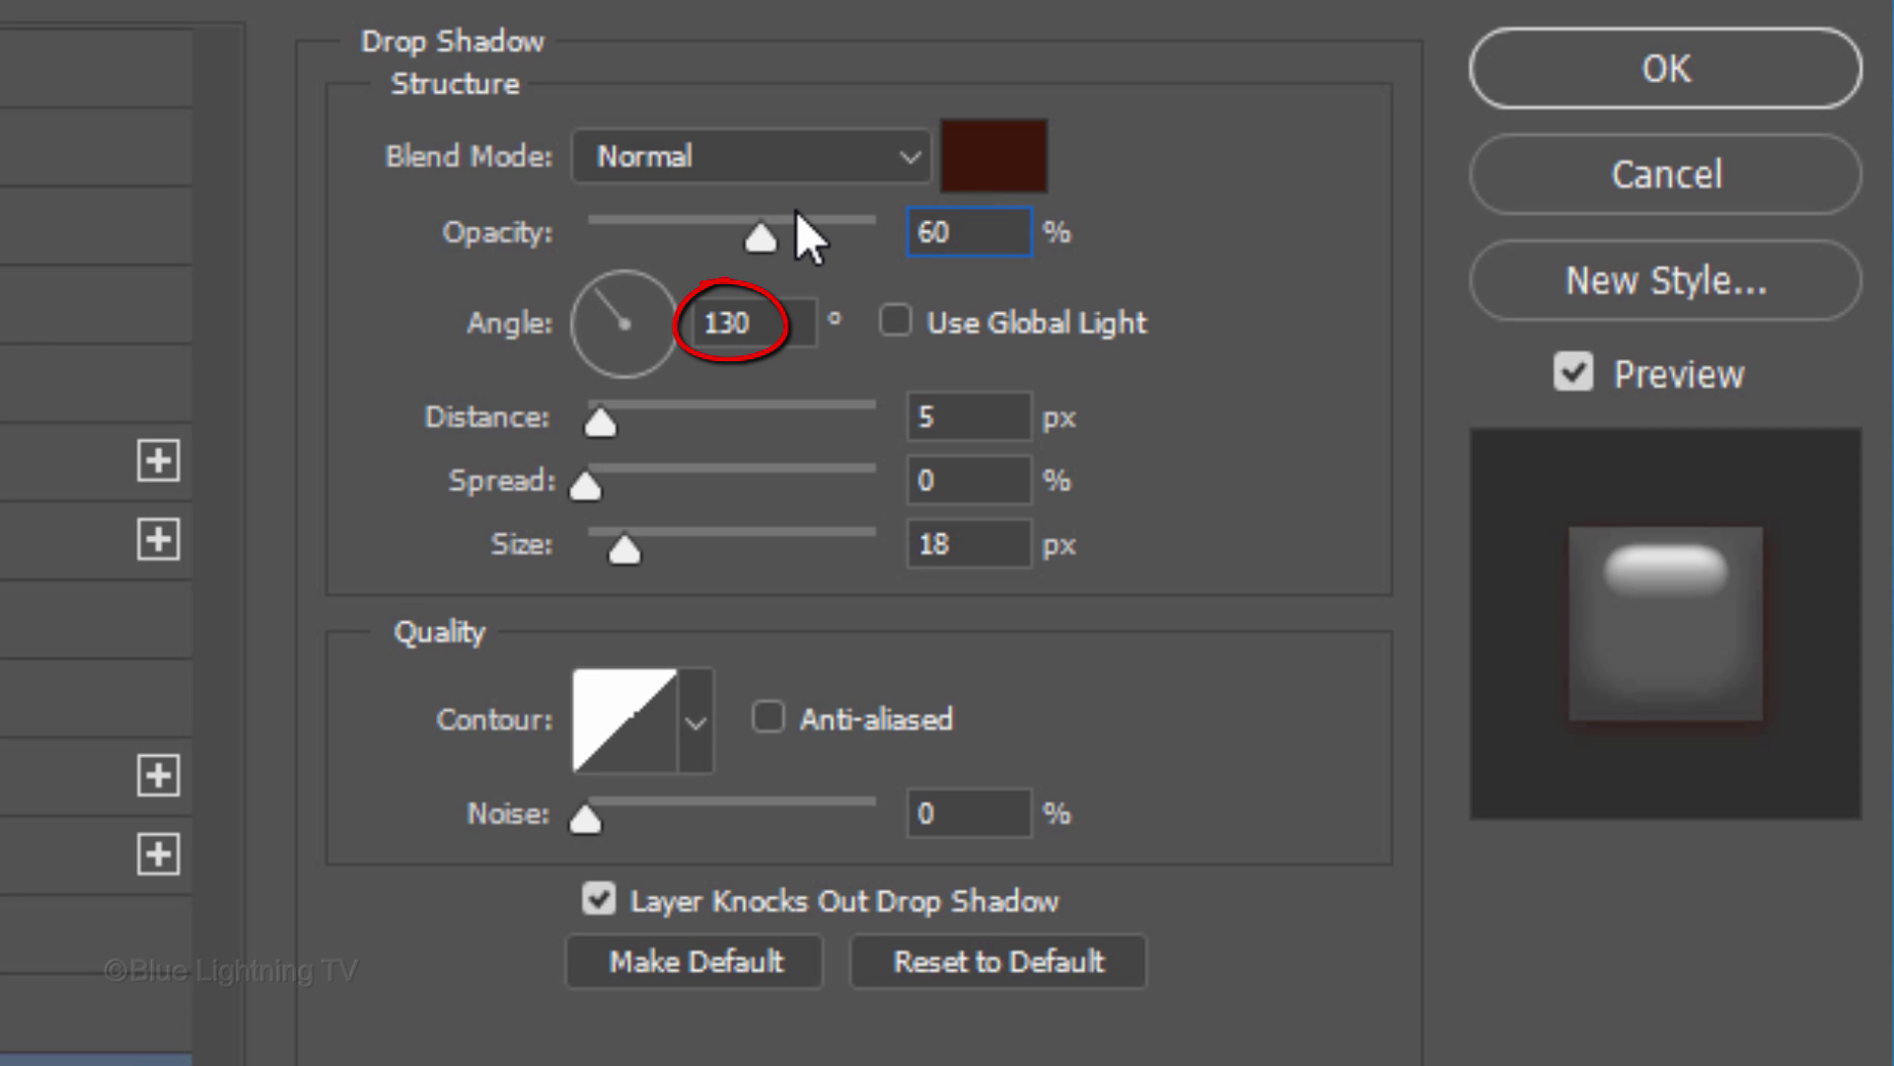
pyautogui.doubleClick(948, 416)
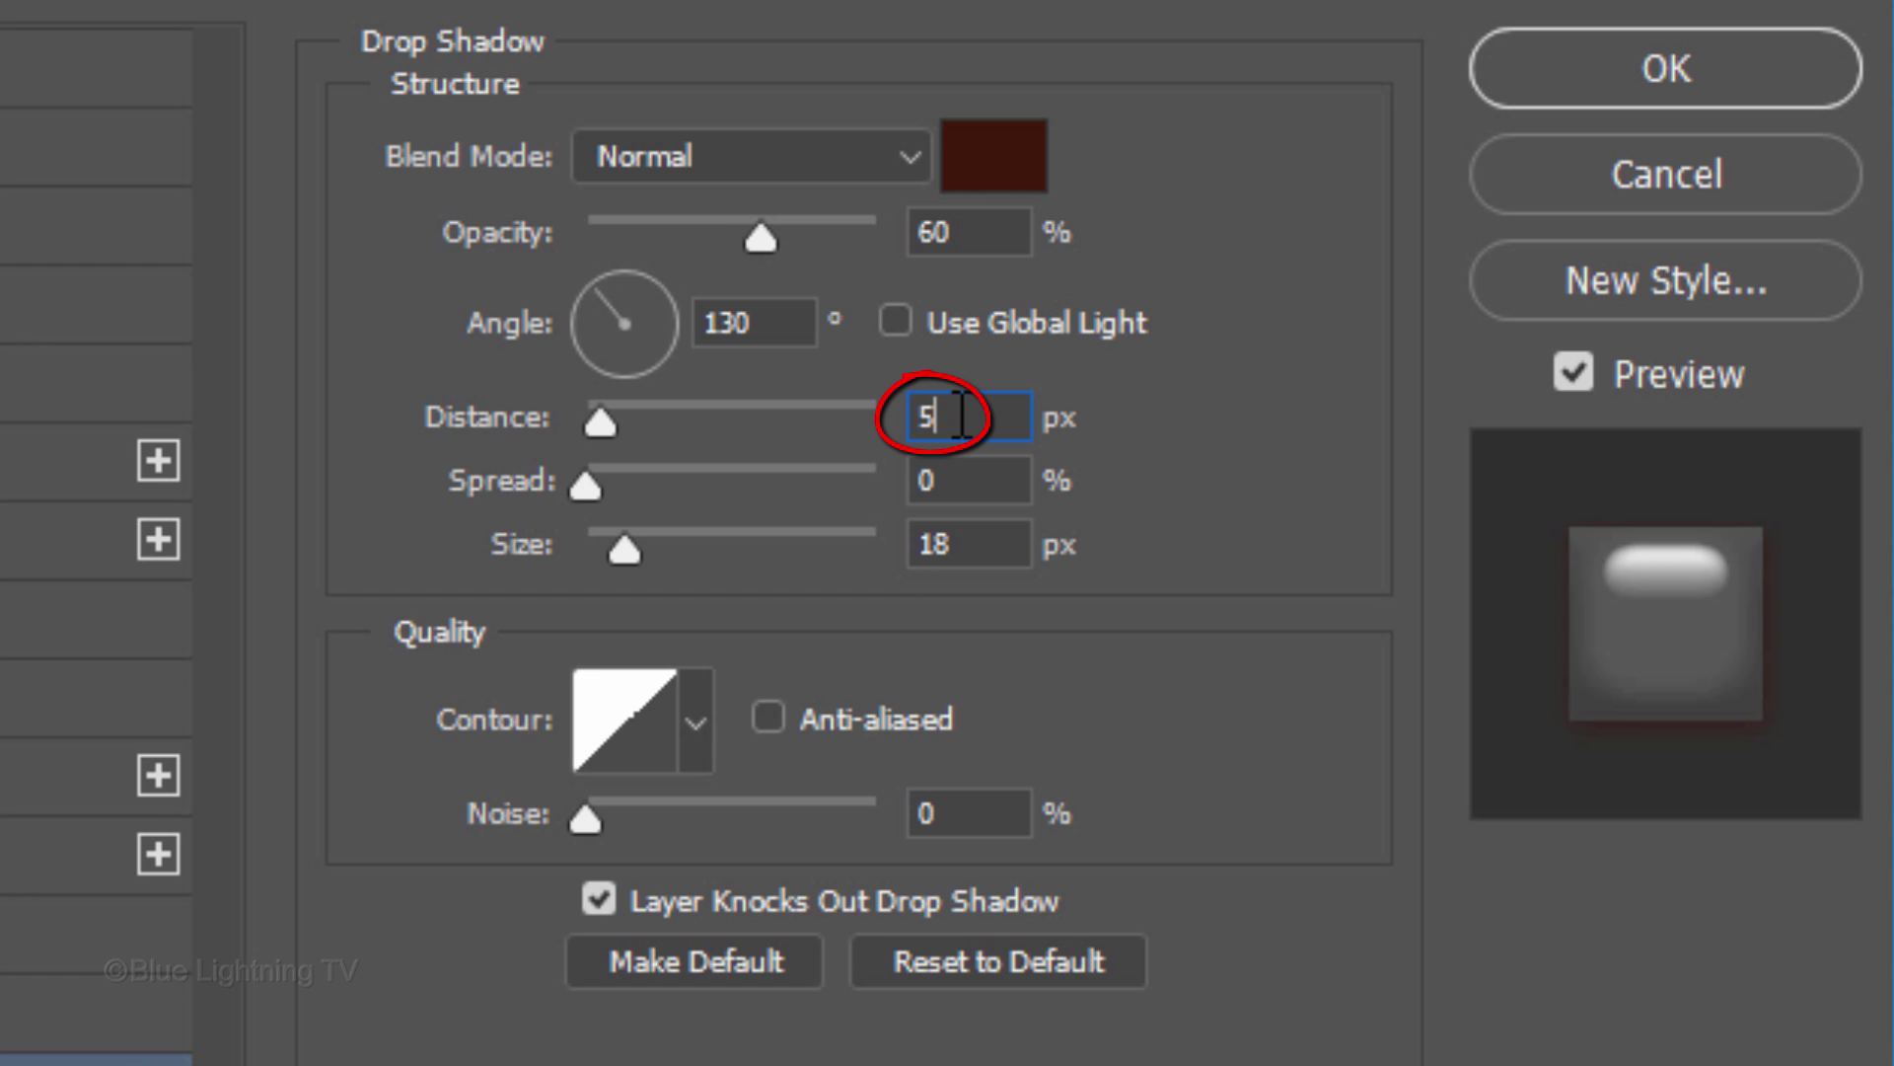
pyautogui.write('10')
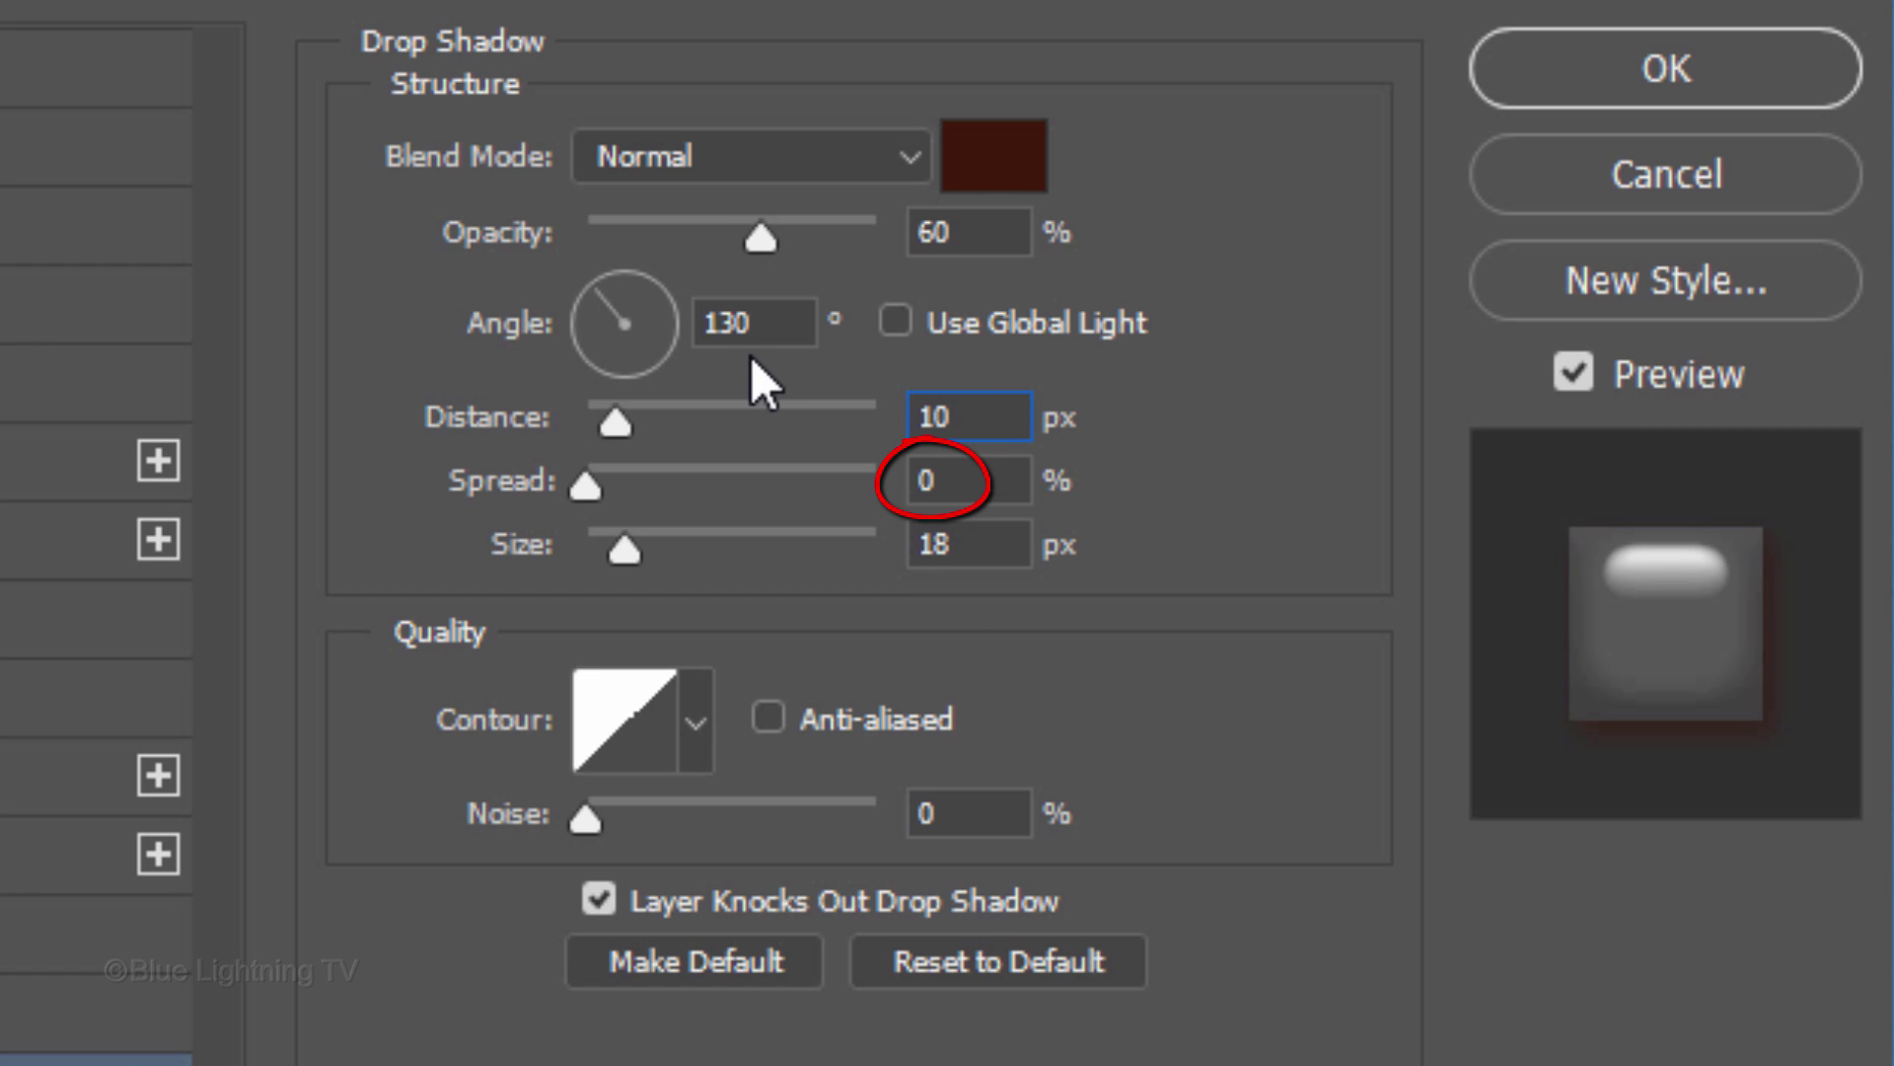
pyautogui.press('Tab')
pyautogui.press('Tab')
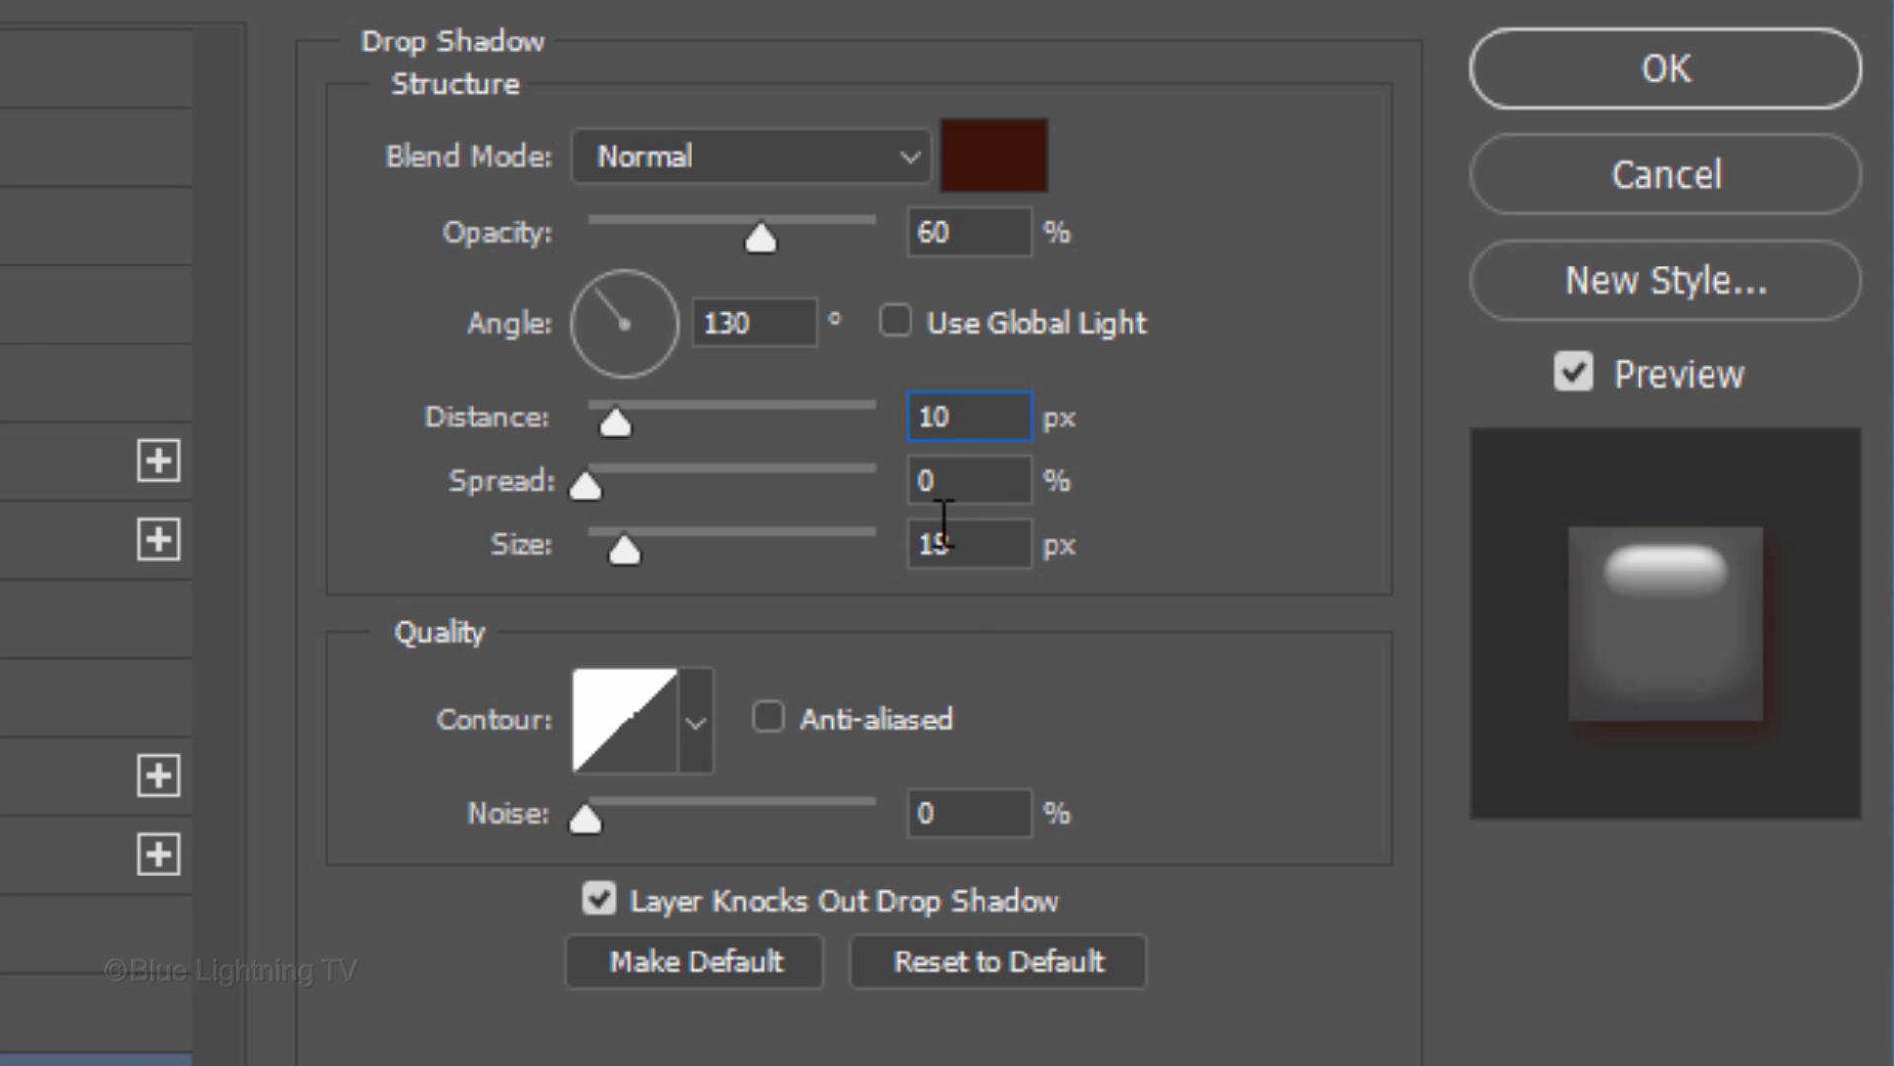
pyautogui.write('20')
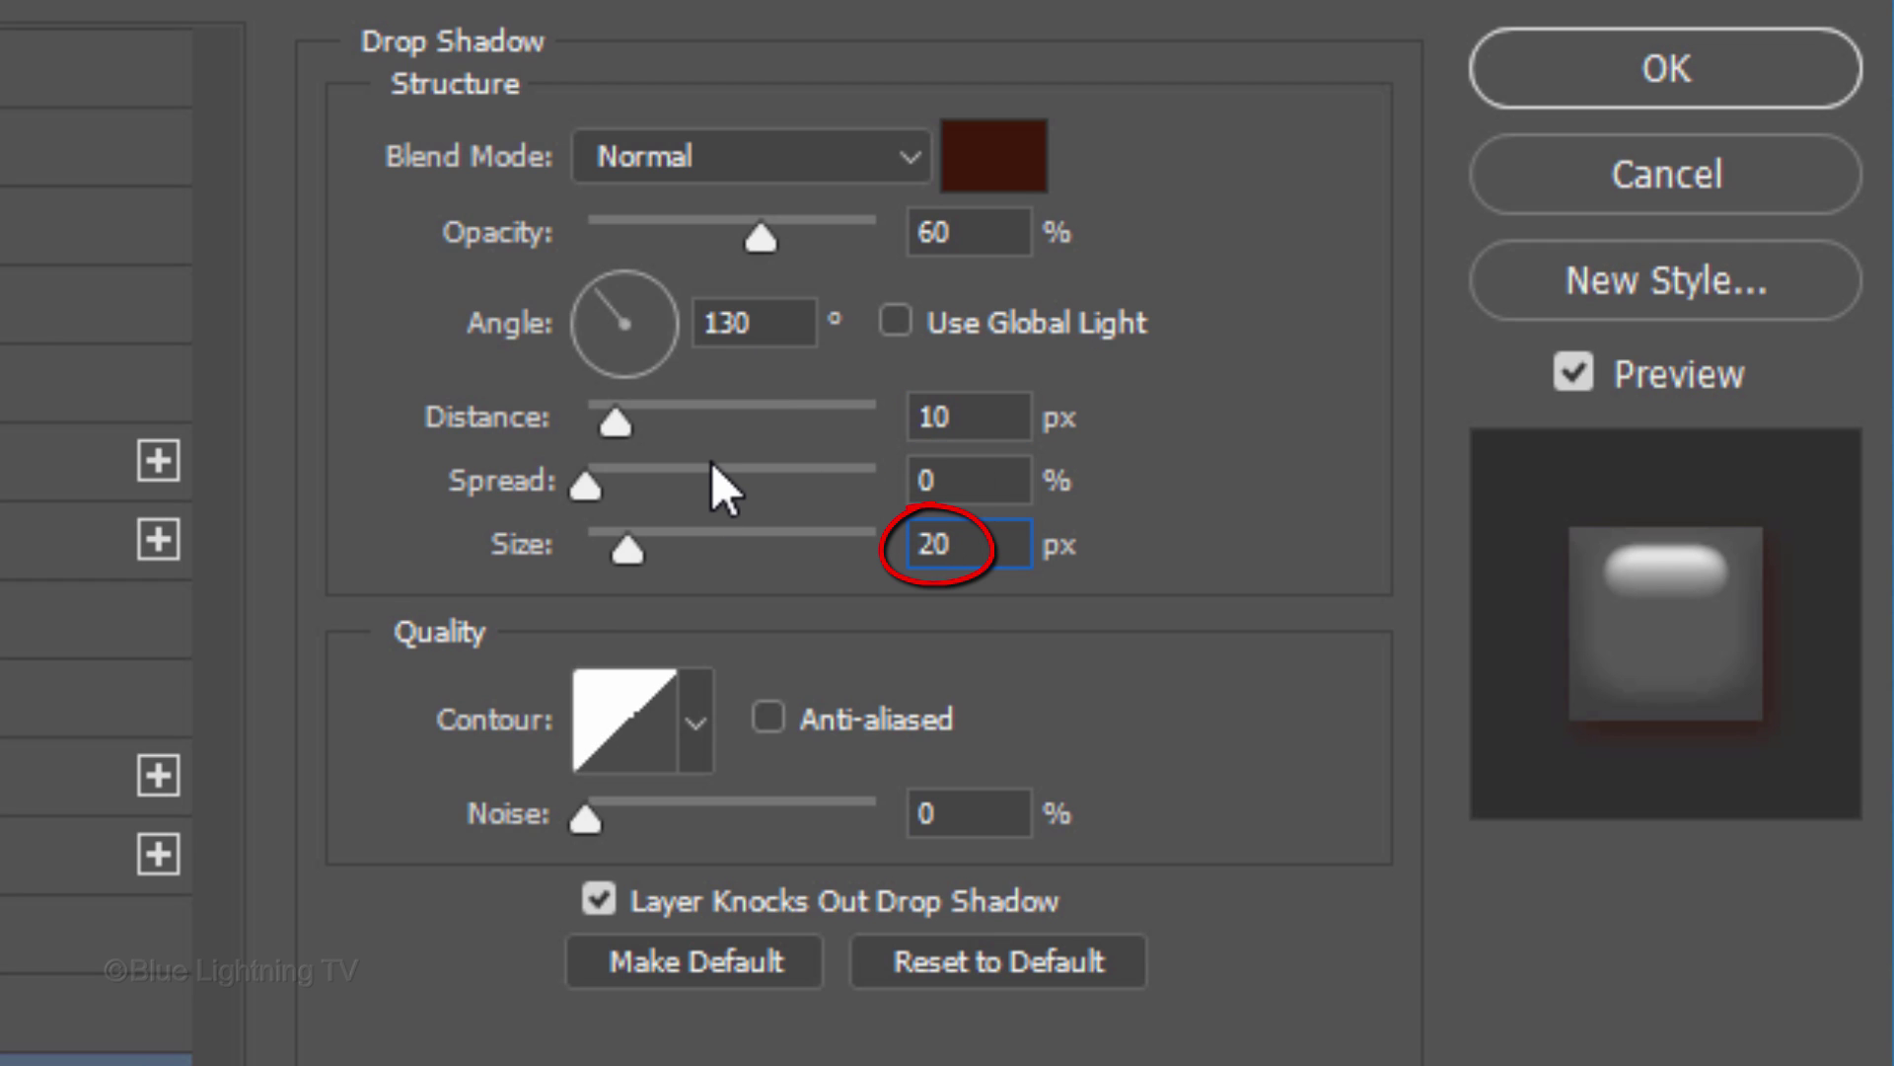
pyautogui.click(1629, 84)
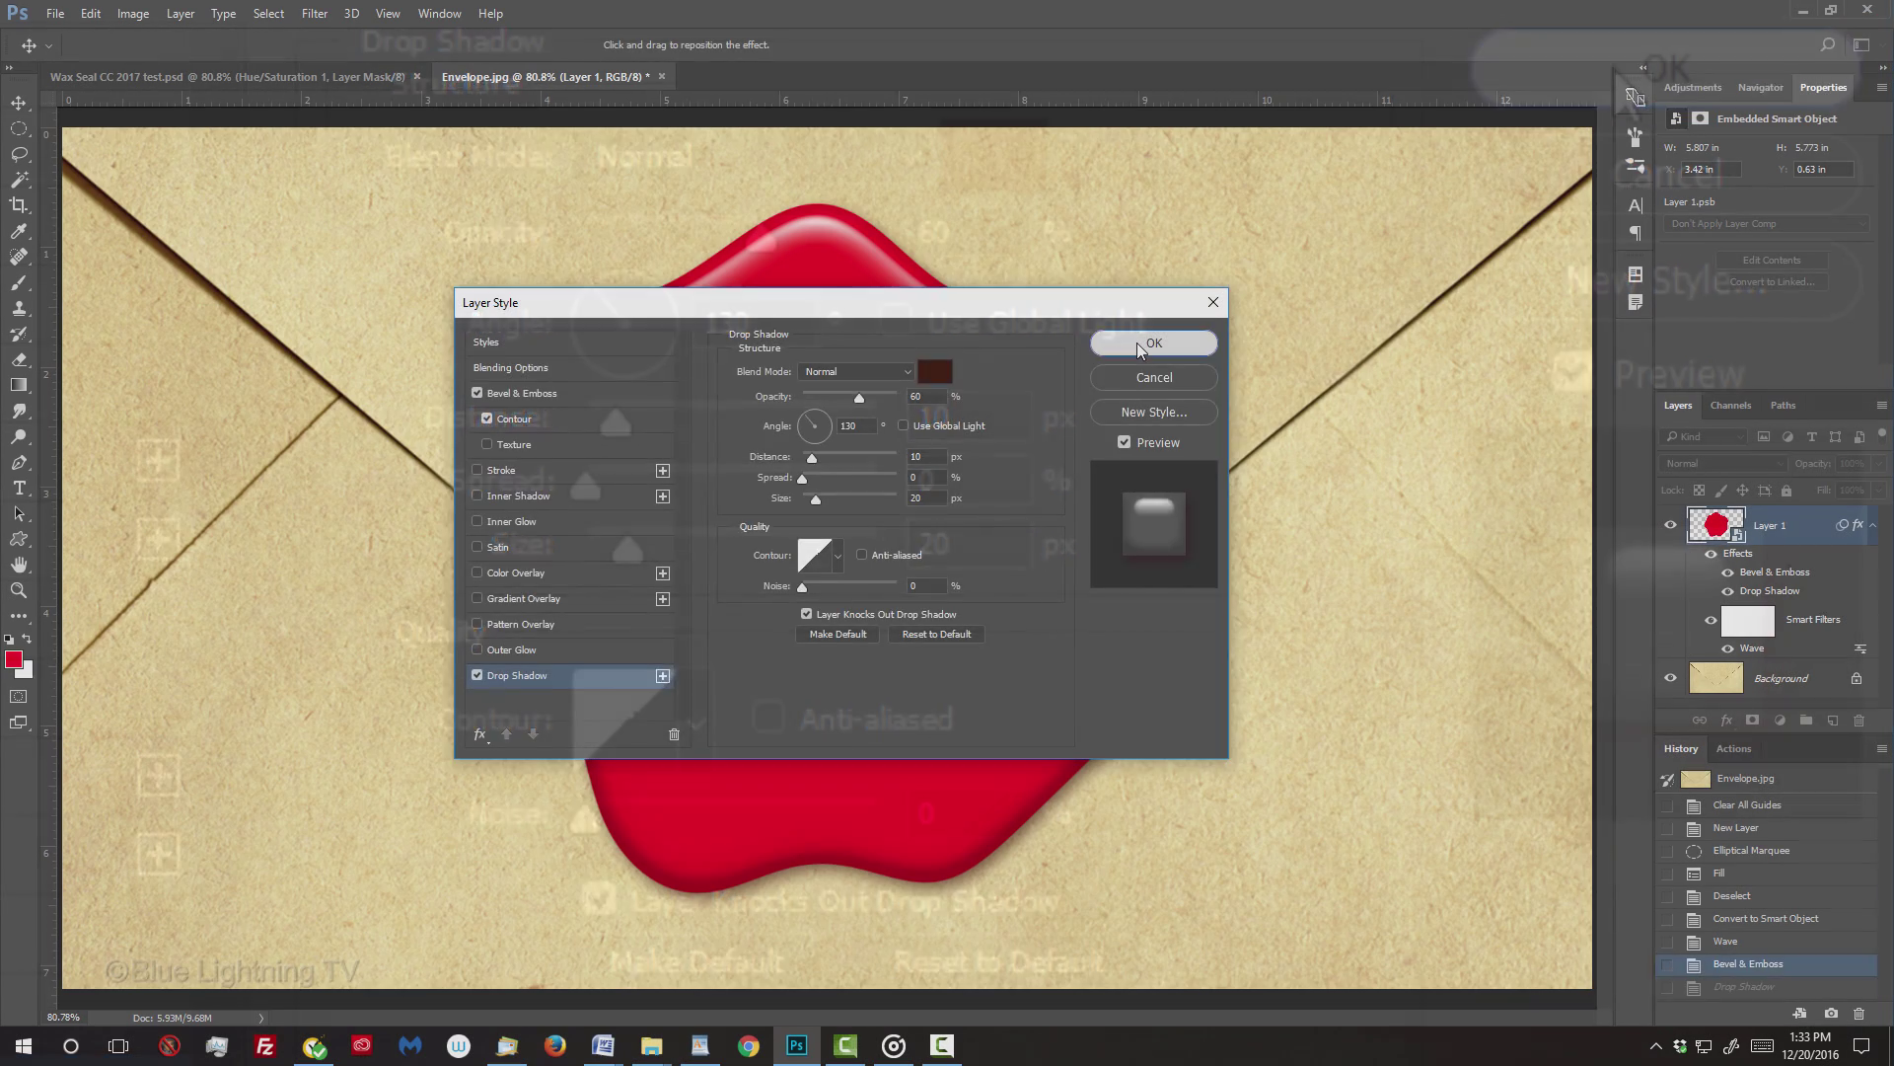
# Commit the shadow, create Layer 2 with a smaller red circle, and make it a smart object
pyautogui.click(1129, 341)
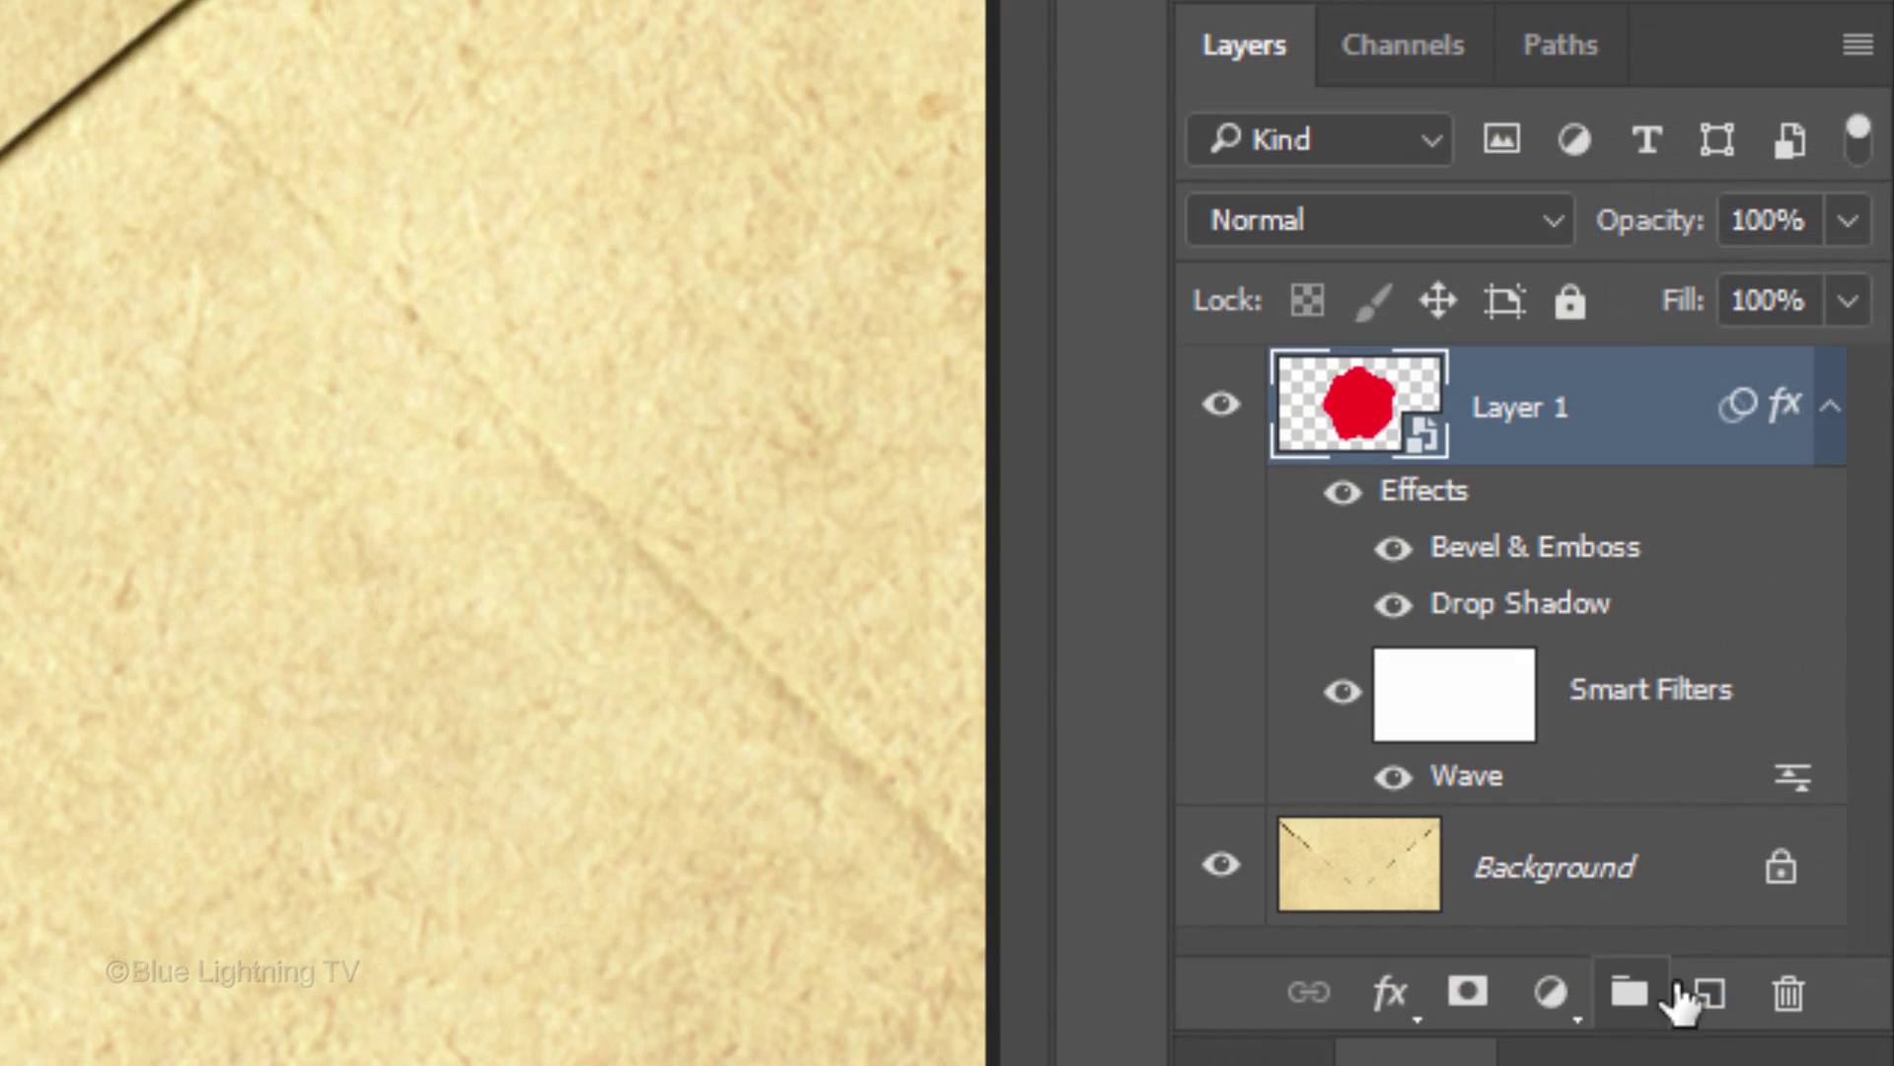
pyautogui.click(1710, 1004)
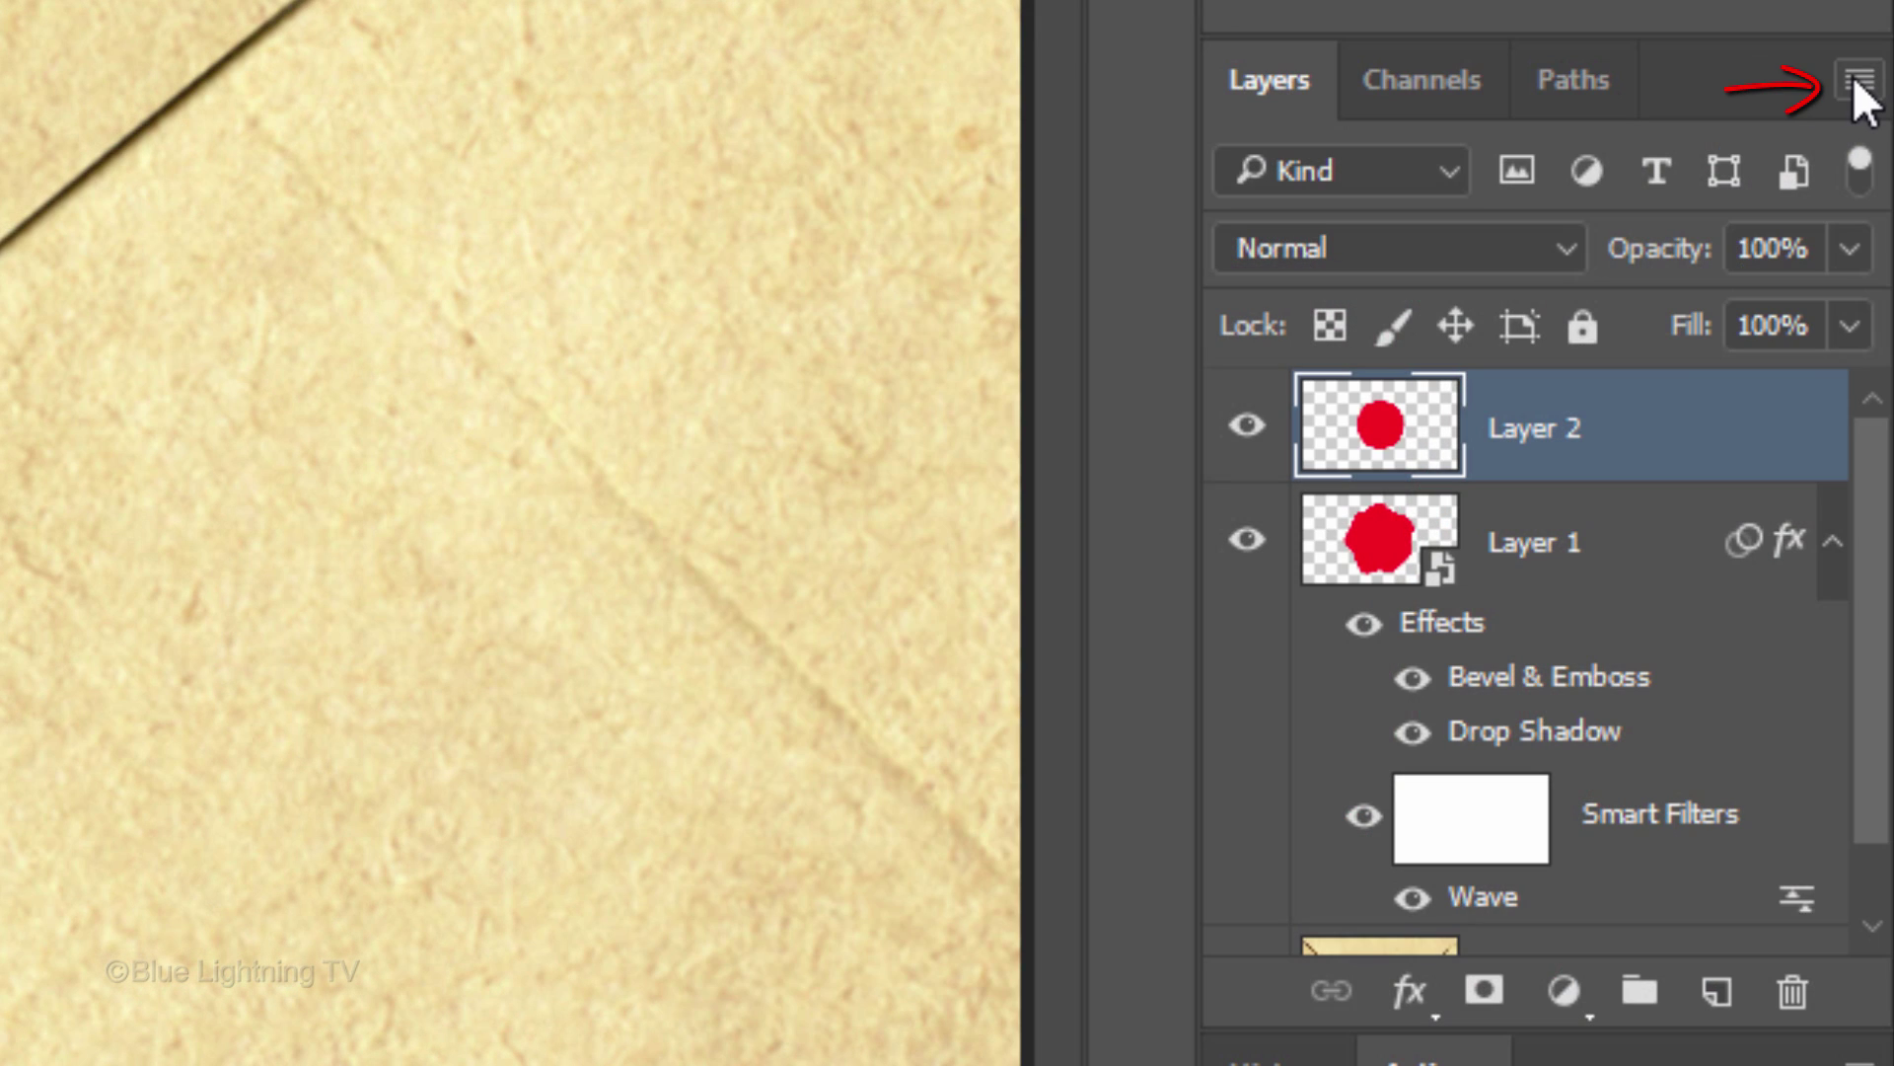
pyautogui.click(1855, 81)
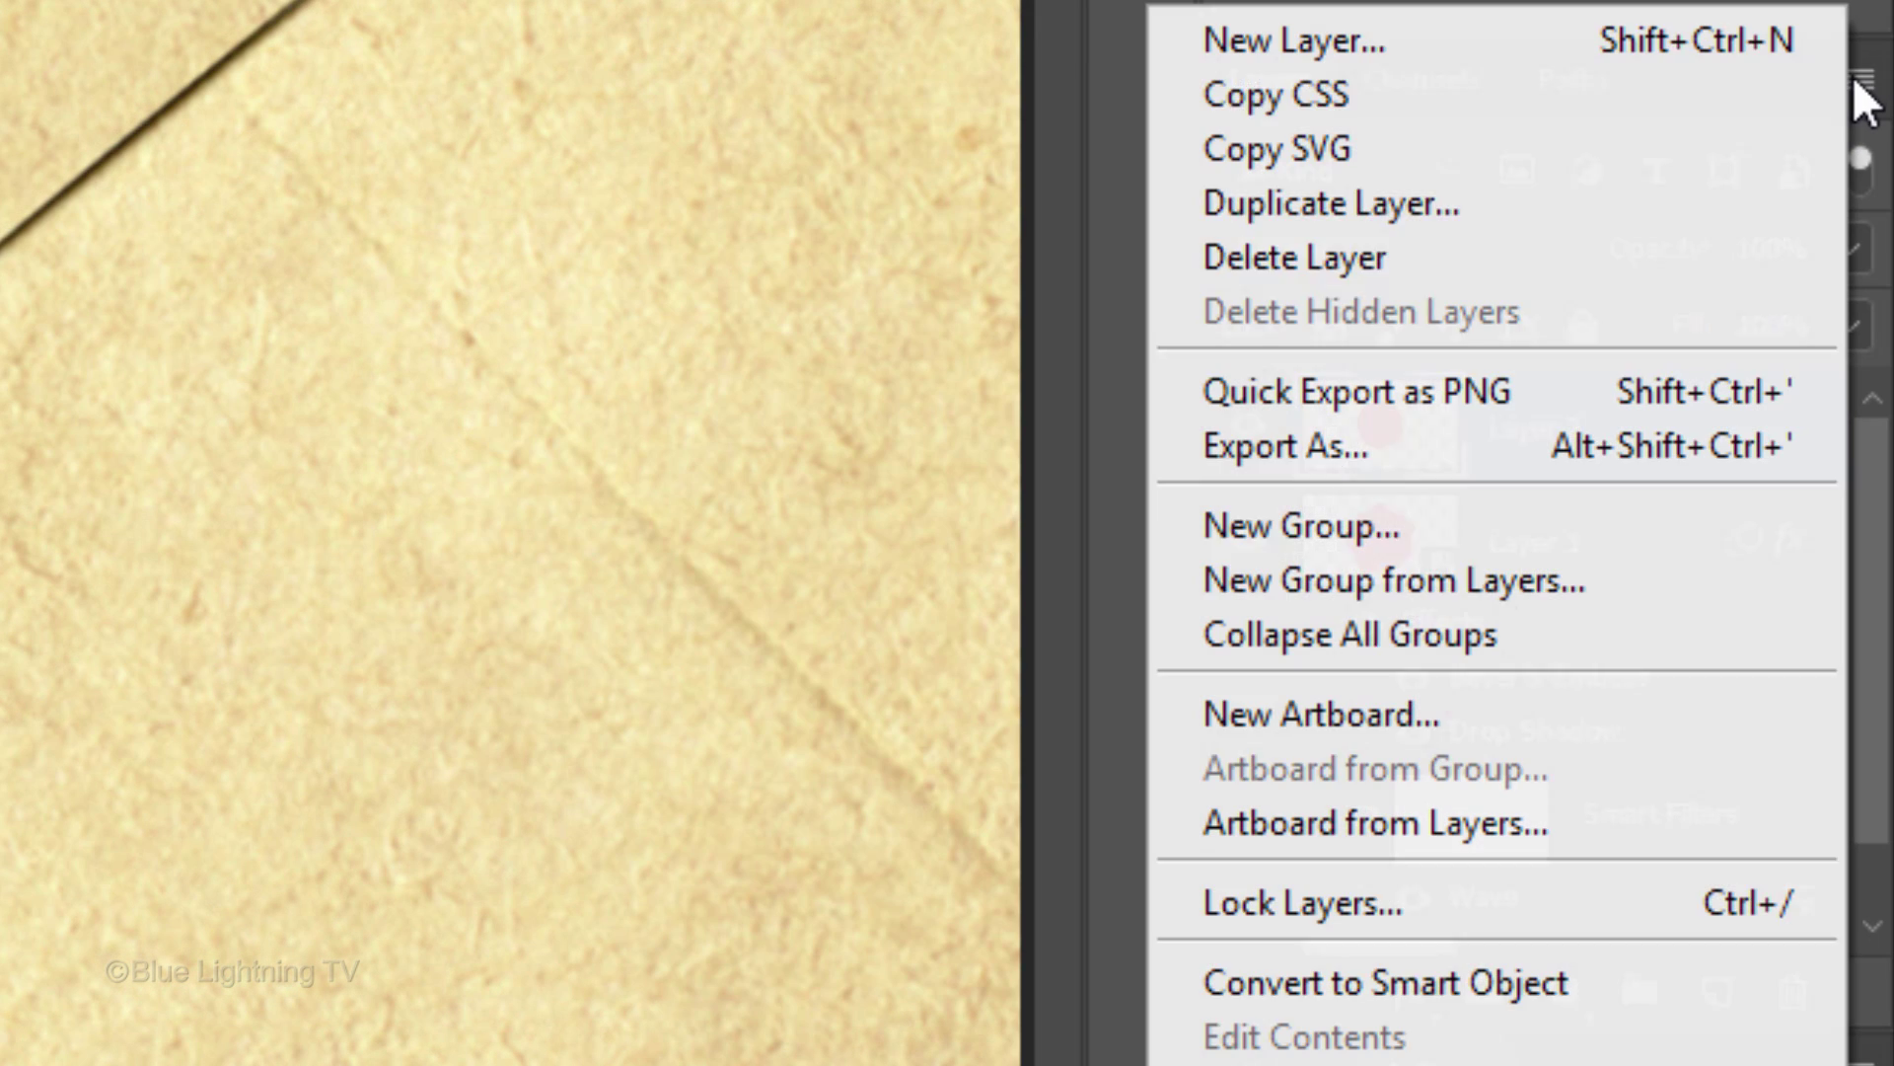
pyautogui.click(1616, 982)
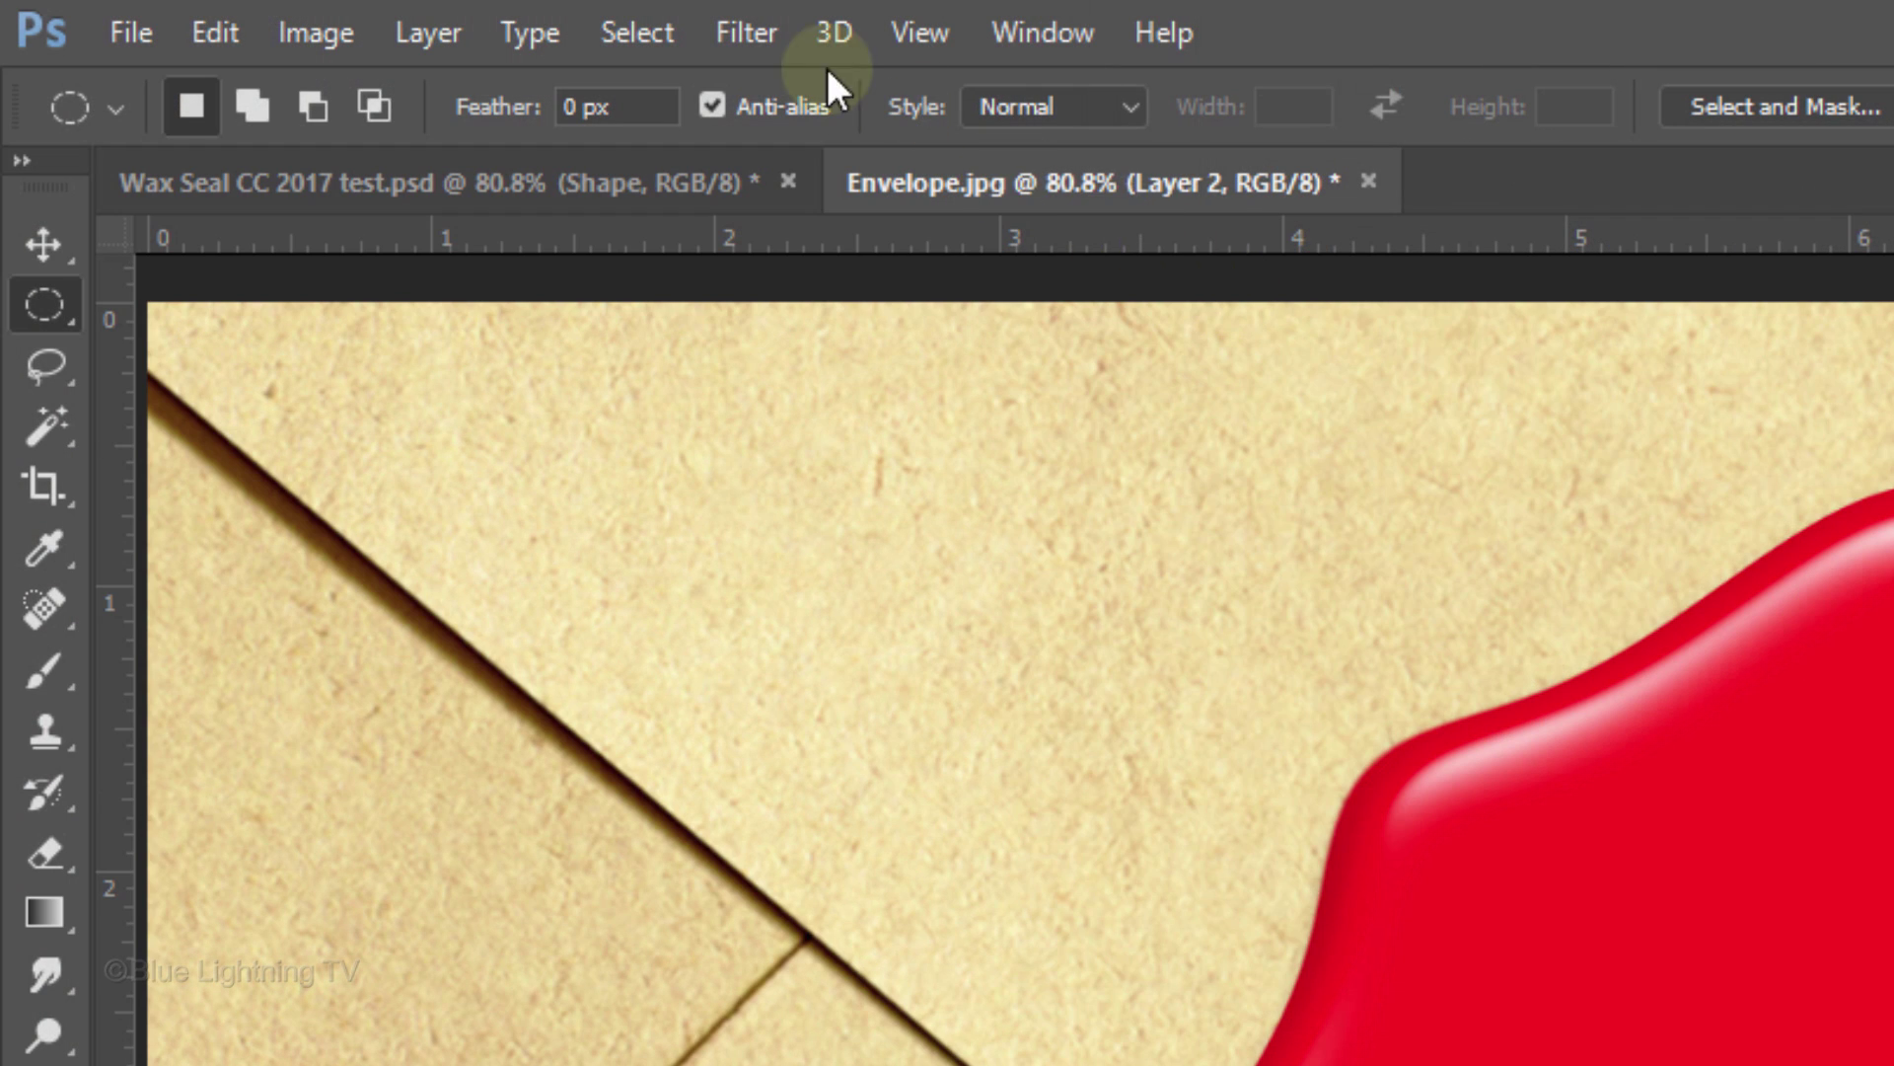
# Apply a Wave filter to Layer 2 with wavelength max 999 and amplitude max lowered to 148
pyautogui.click(743, 32)
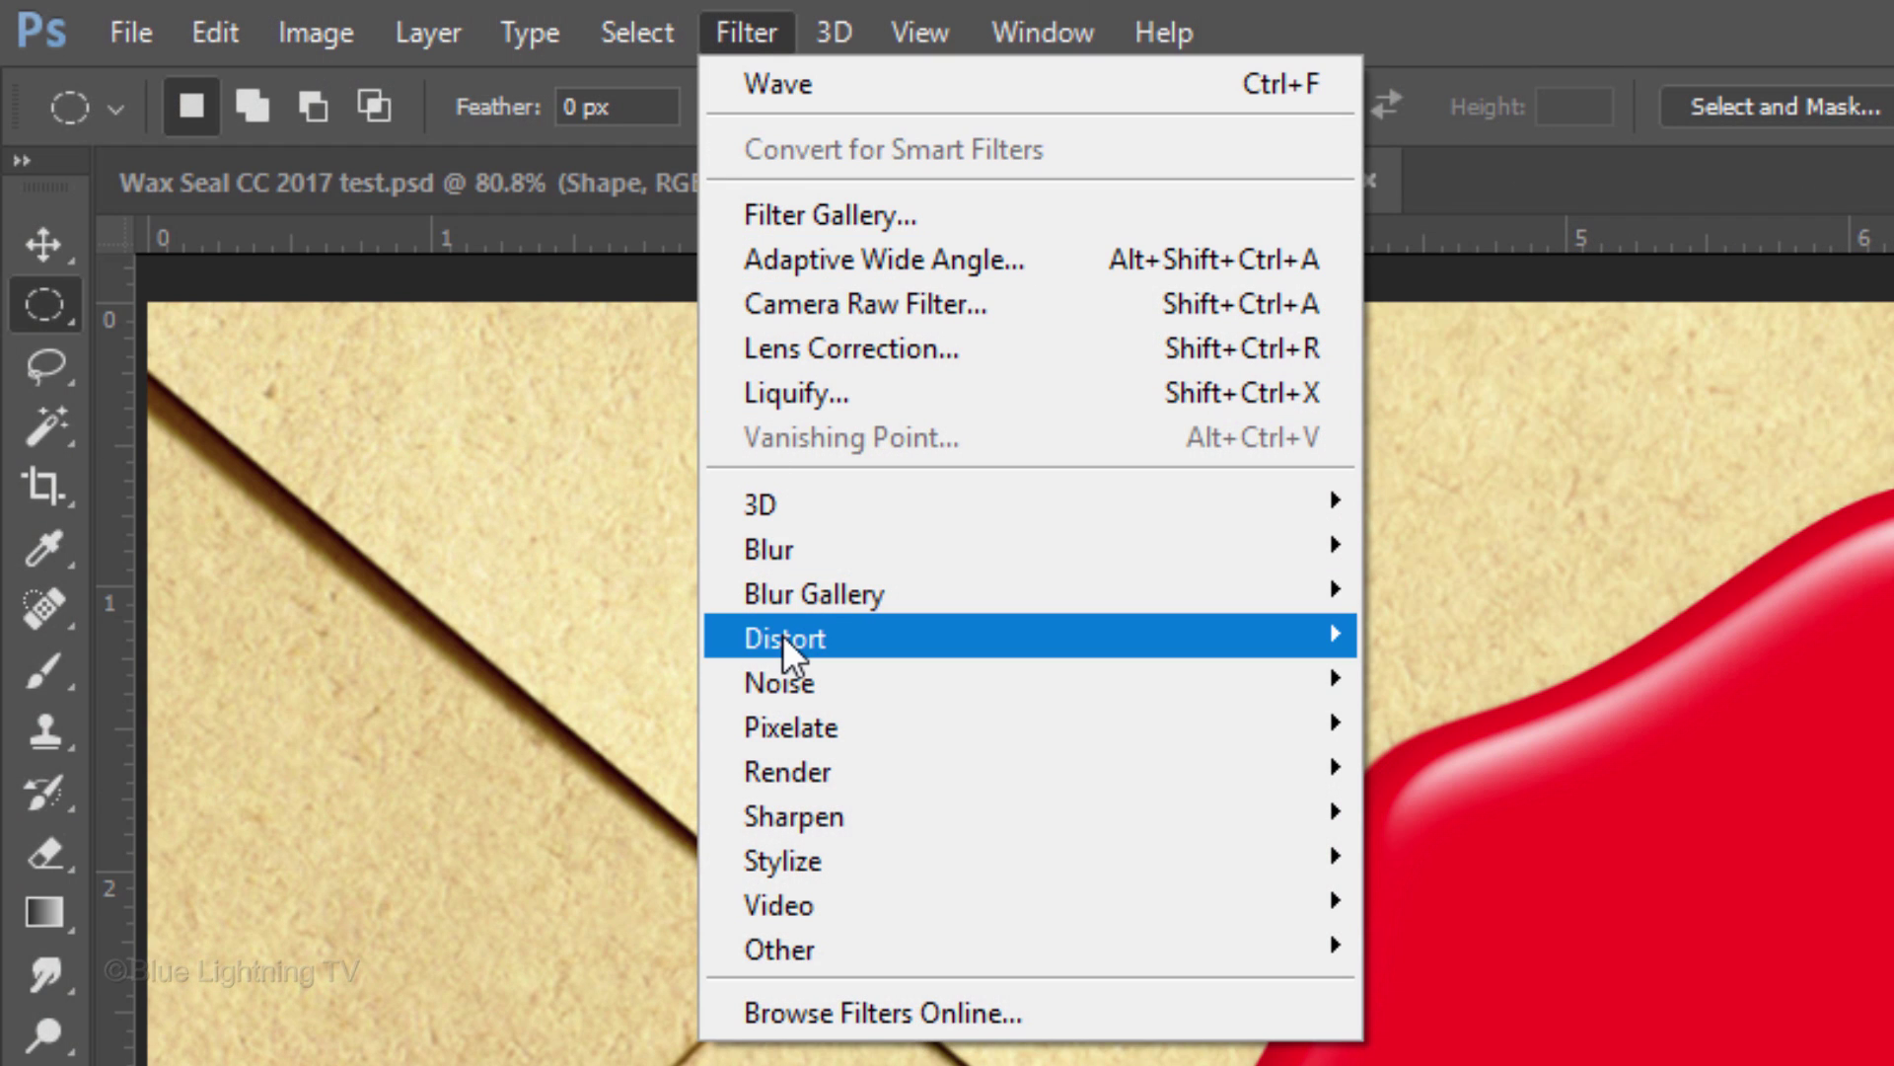
pyautogui.moveTo(830, 639)
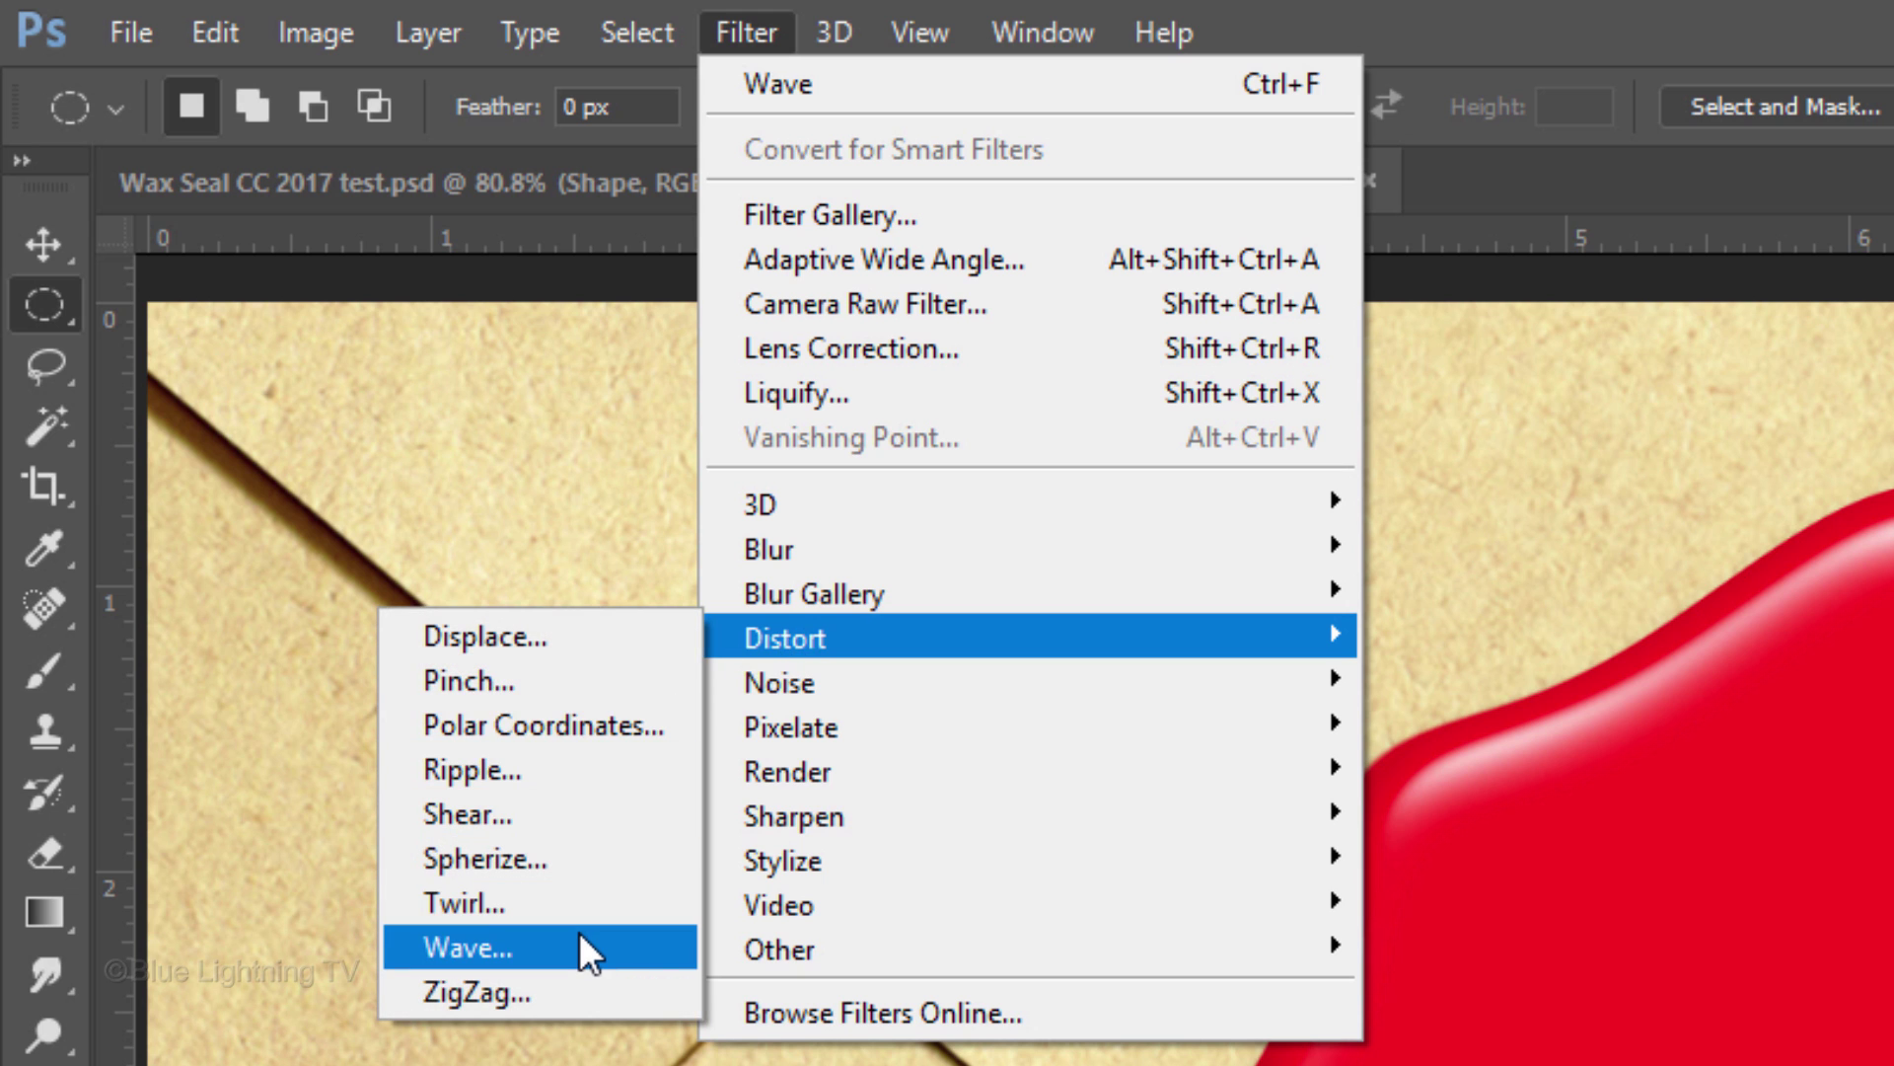
pyautogui.click(579, 947)
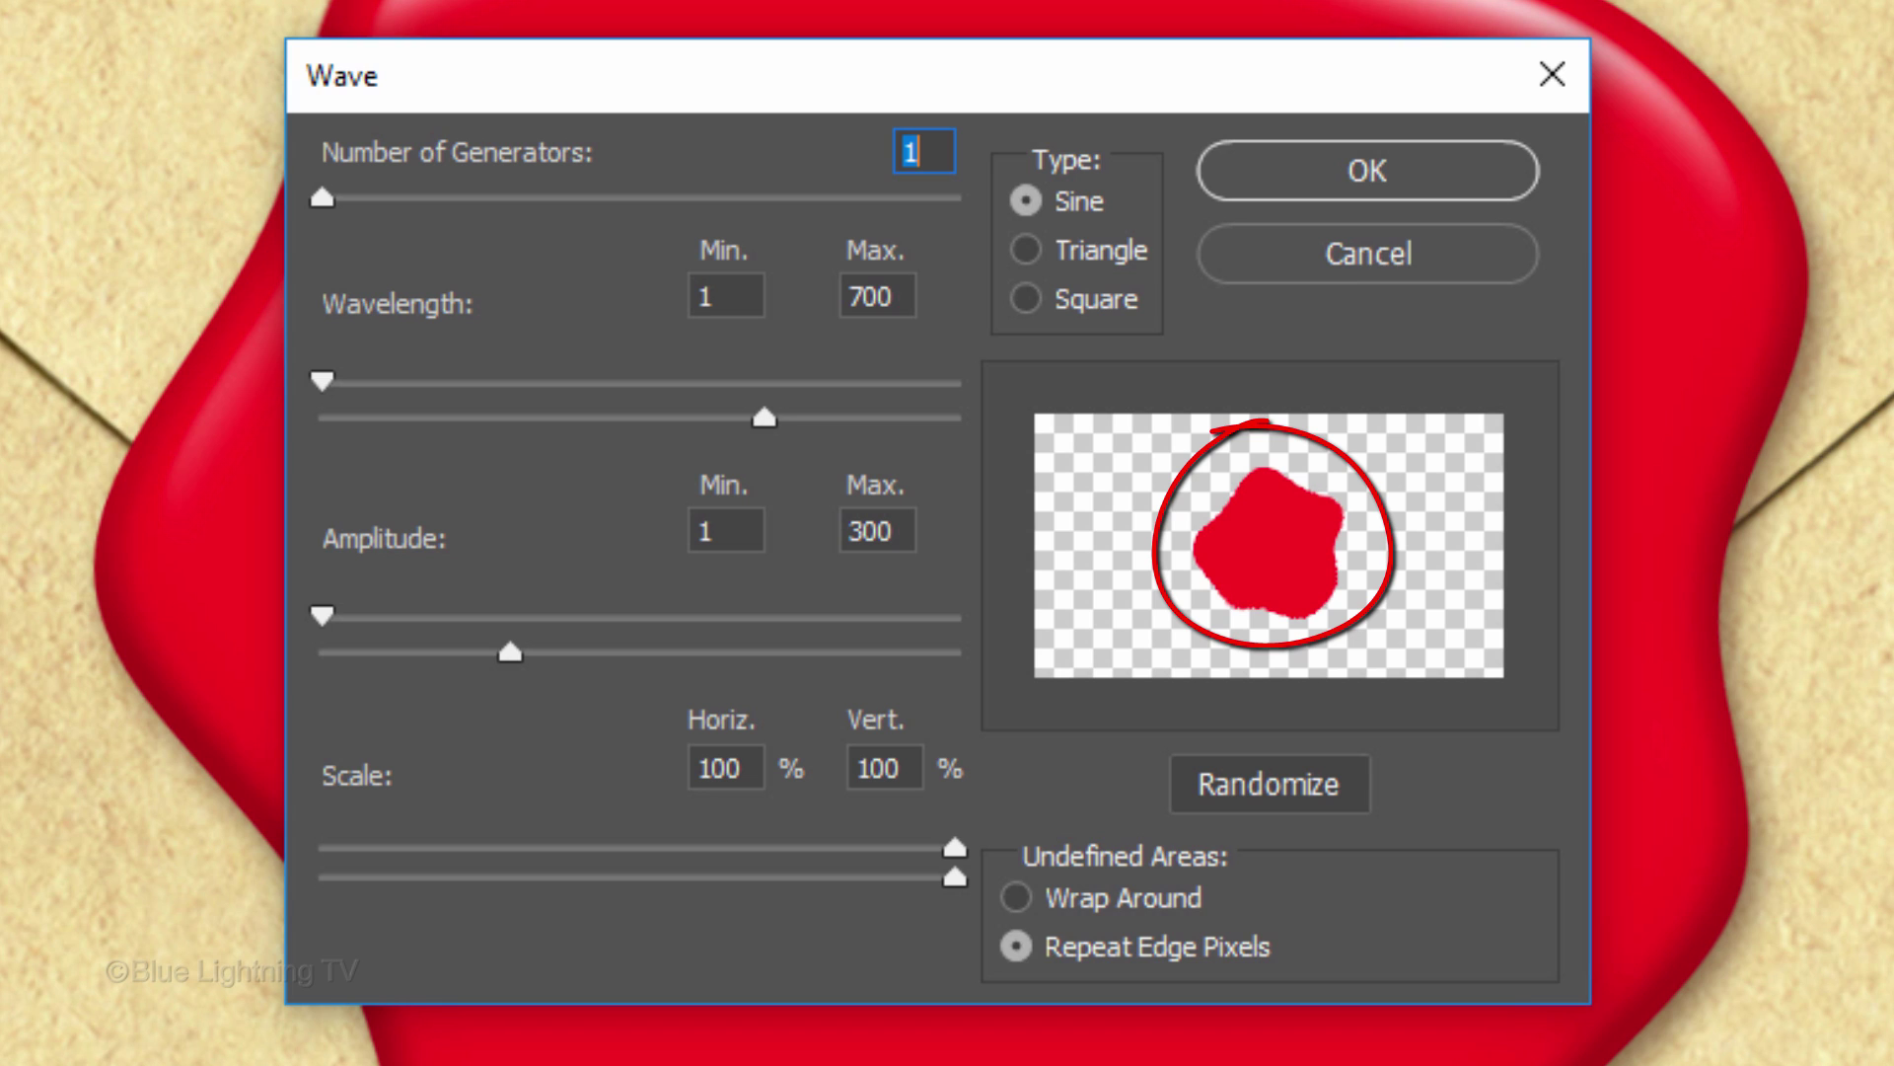
pyautogui.click(762, 417)
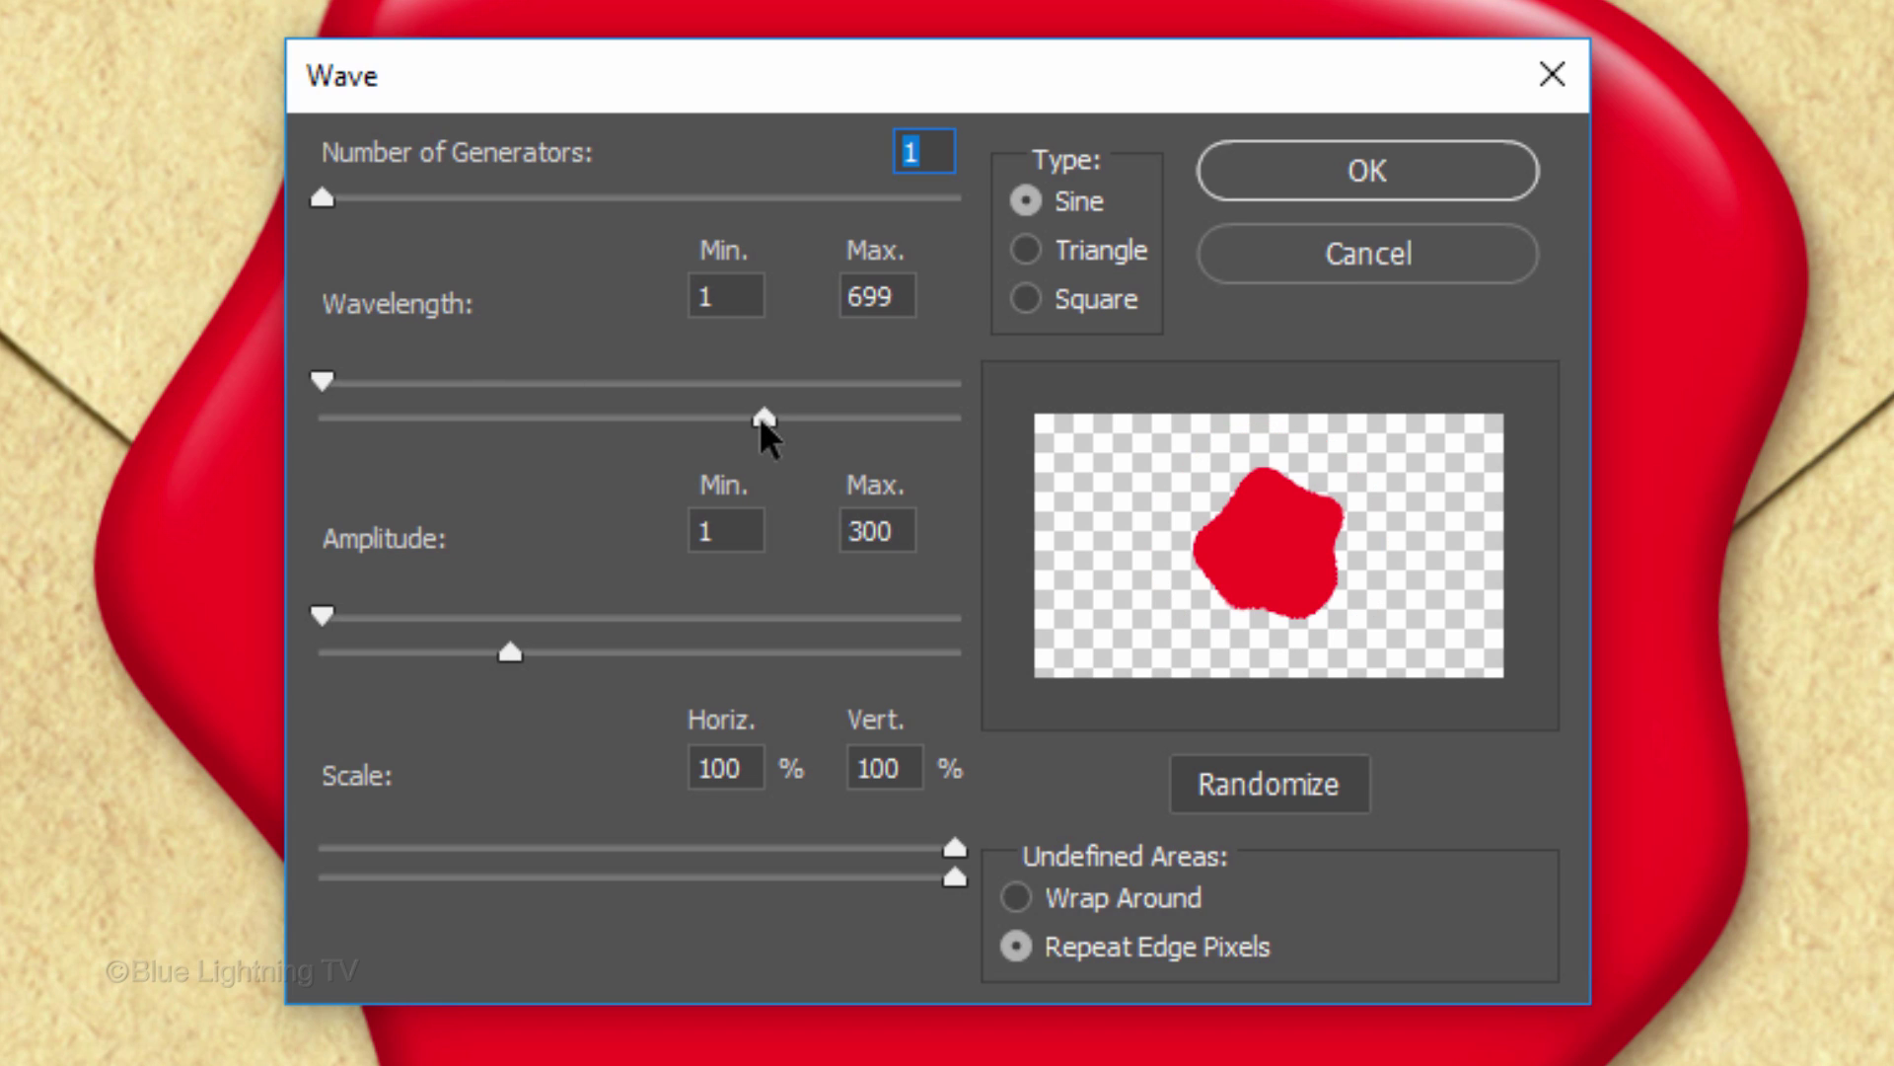
pyautogui.moveTo(760, 417); pyautogui.dragTo(955, 400)
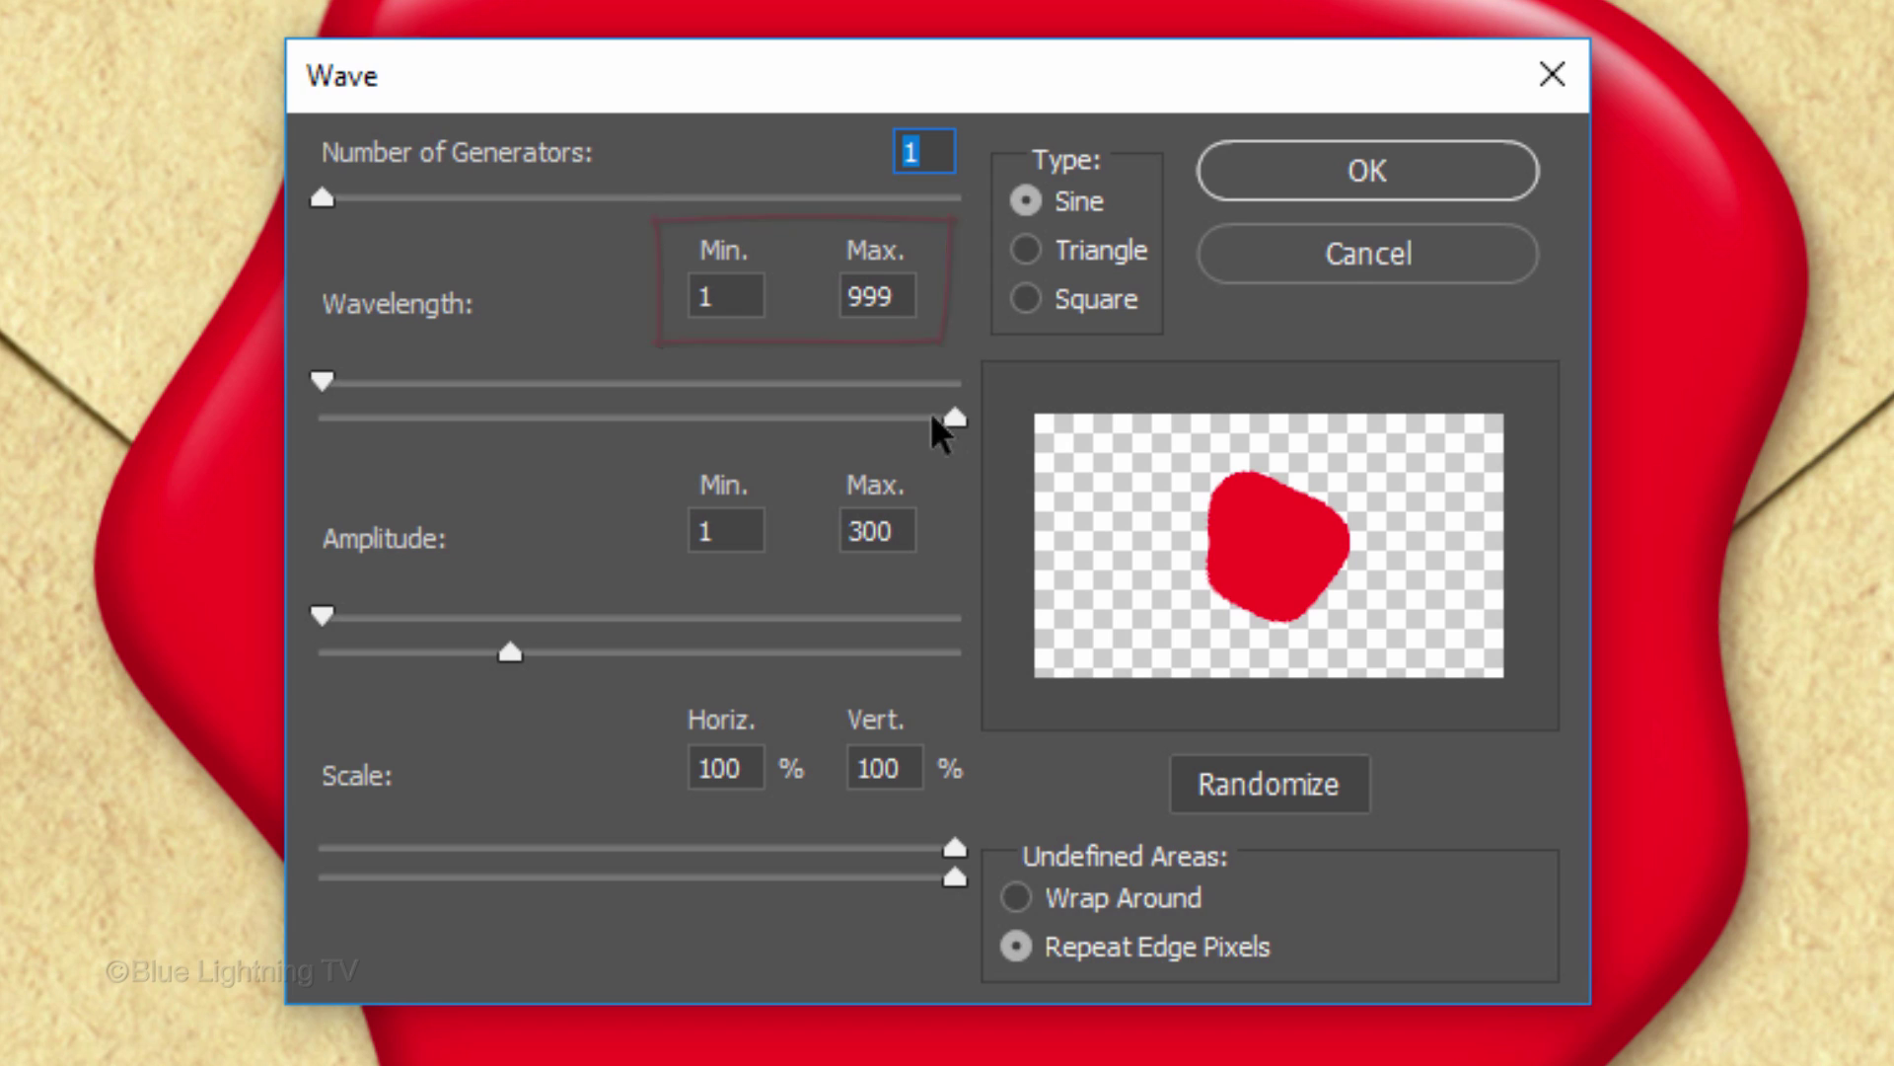
pyautogui.moveTo(510, 653); pyautogui.dragTo(415, 651)
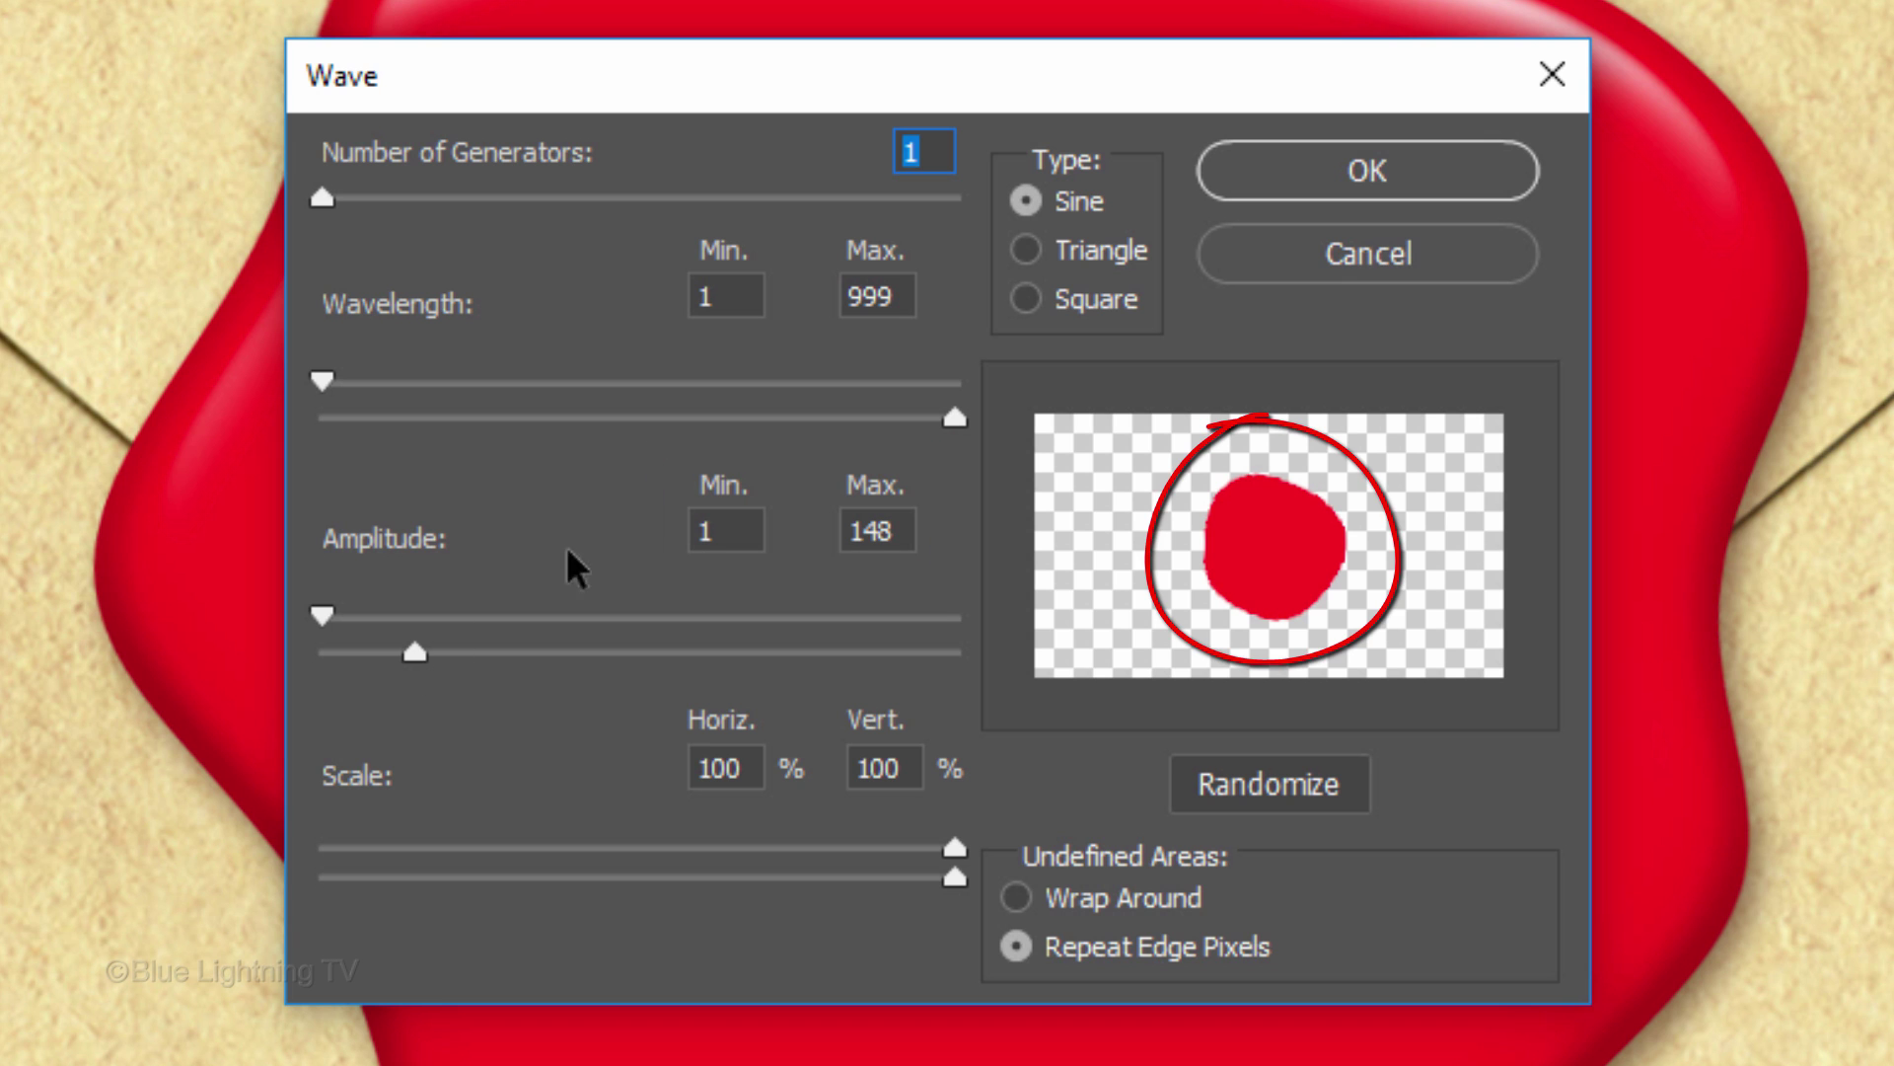
pyautogui.click(1375, 175)
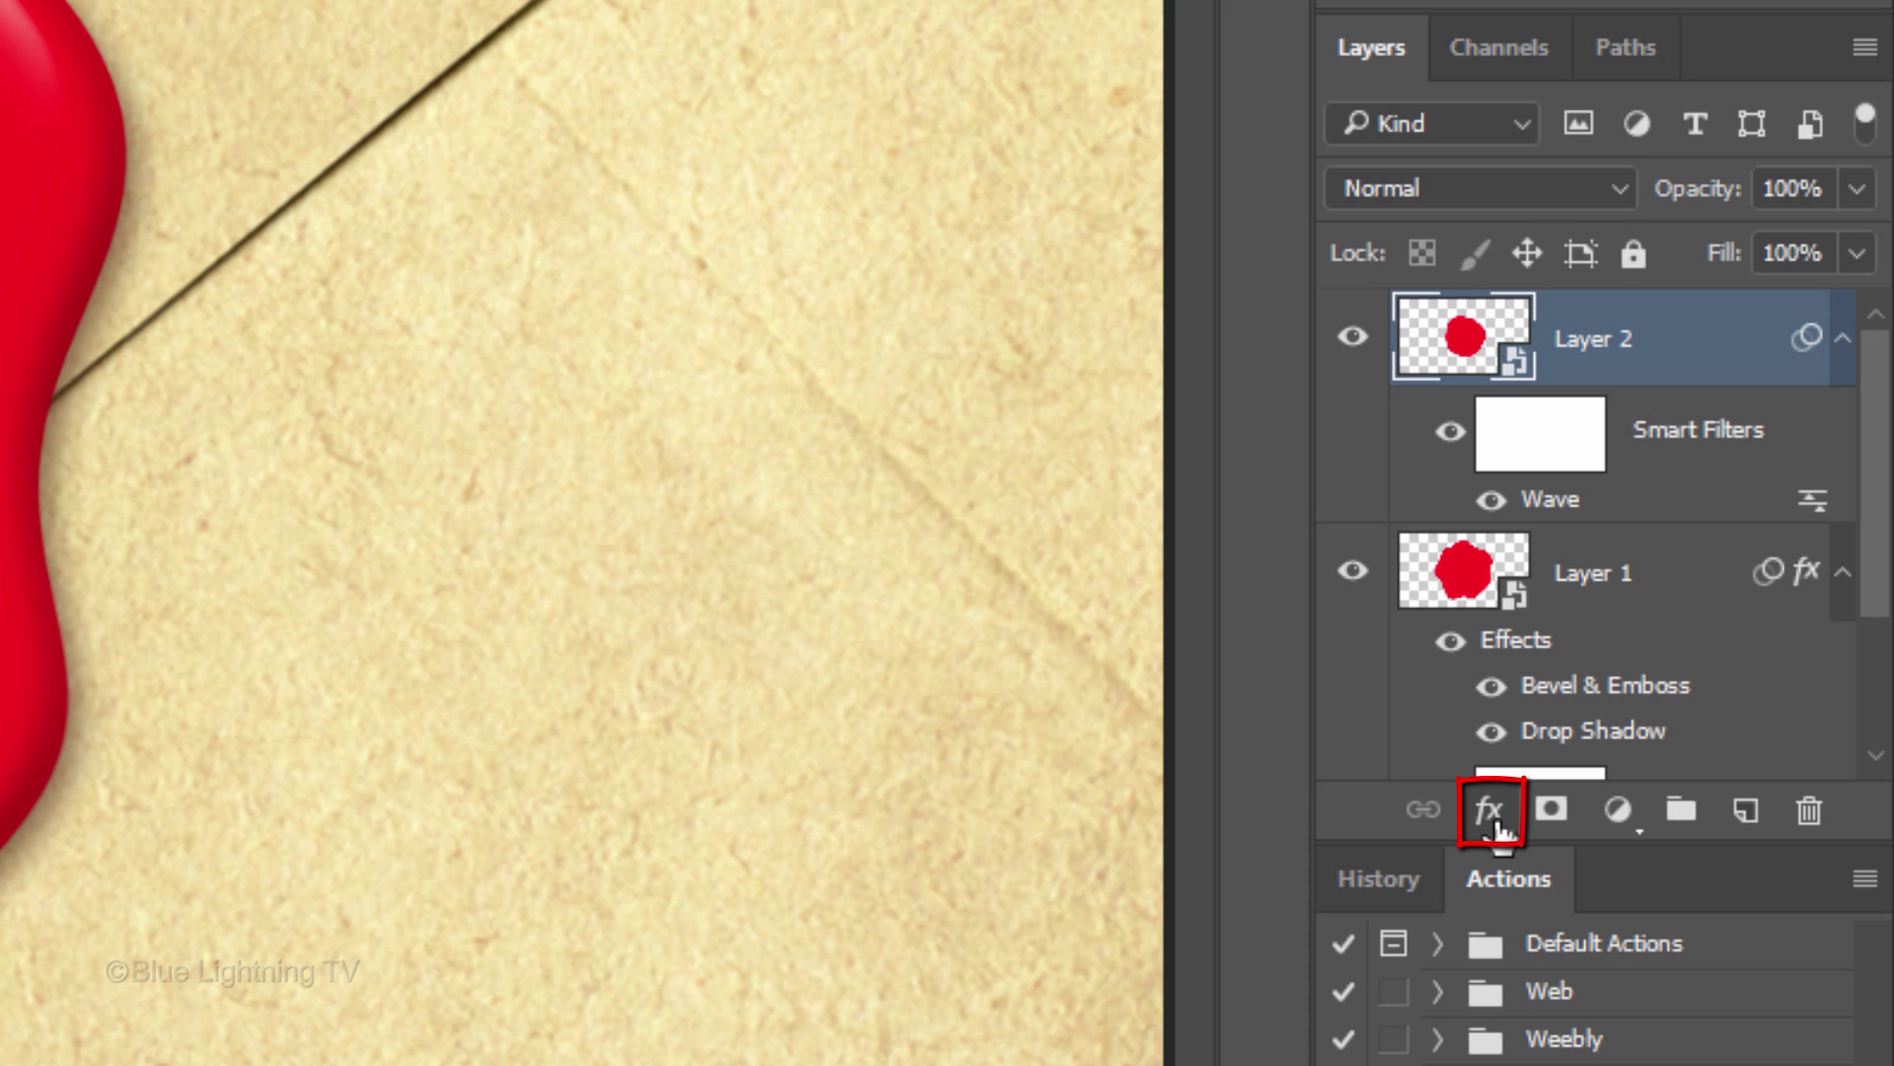
# Add a downward Bevel & Emboss of size 16 px to Layer 2
pyautogui.click(1493, 819)
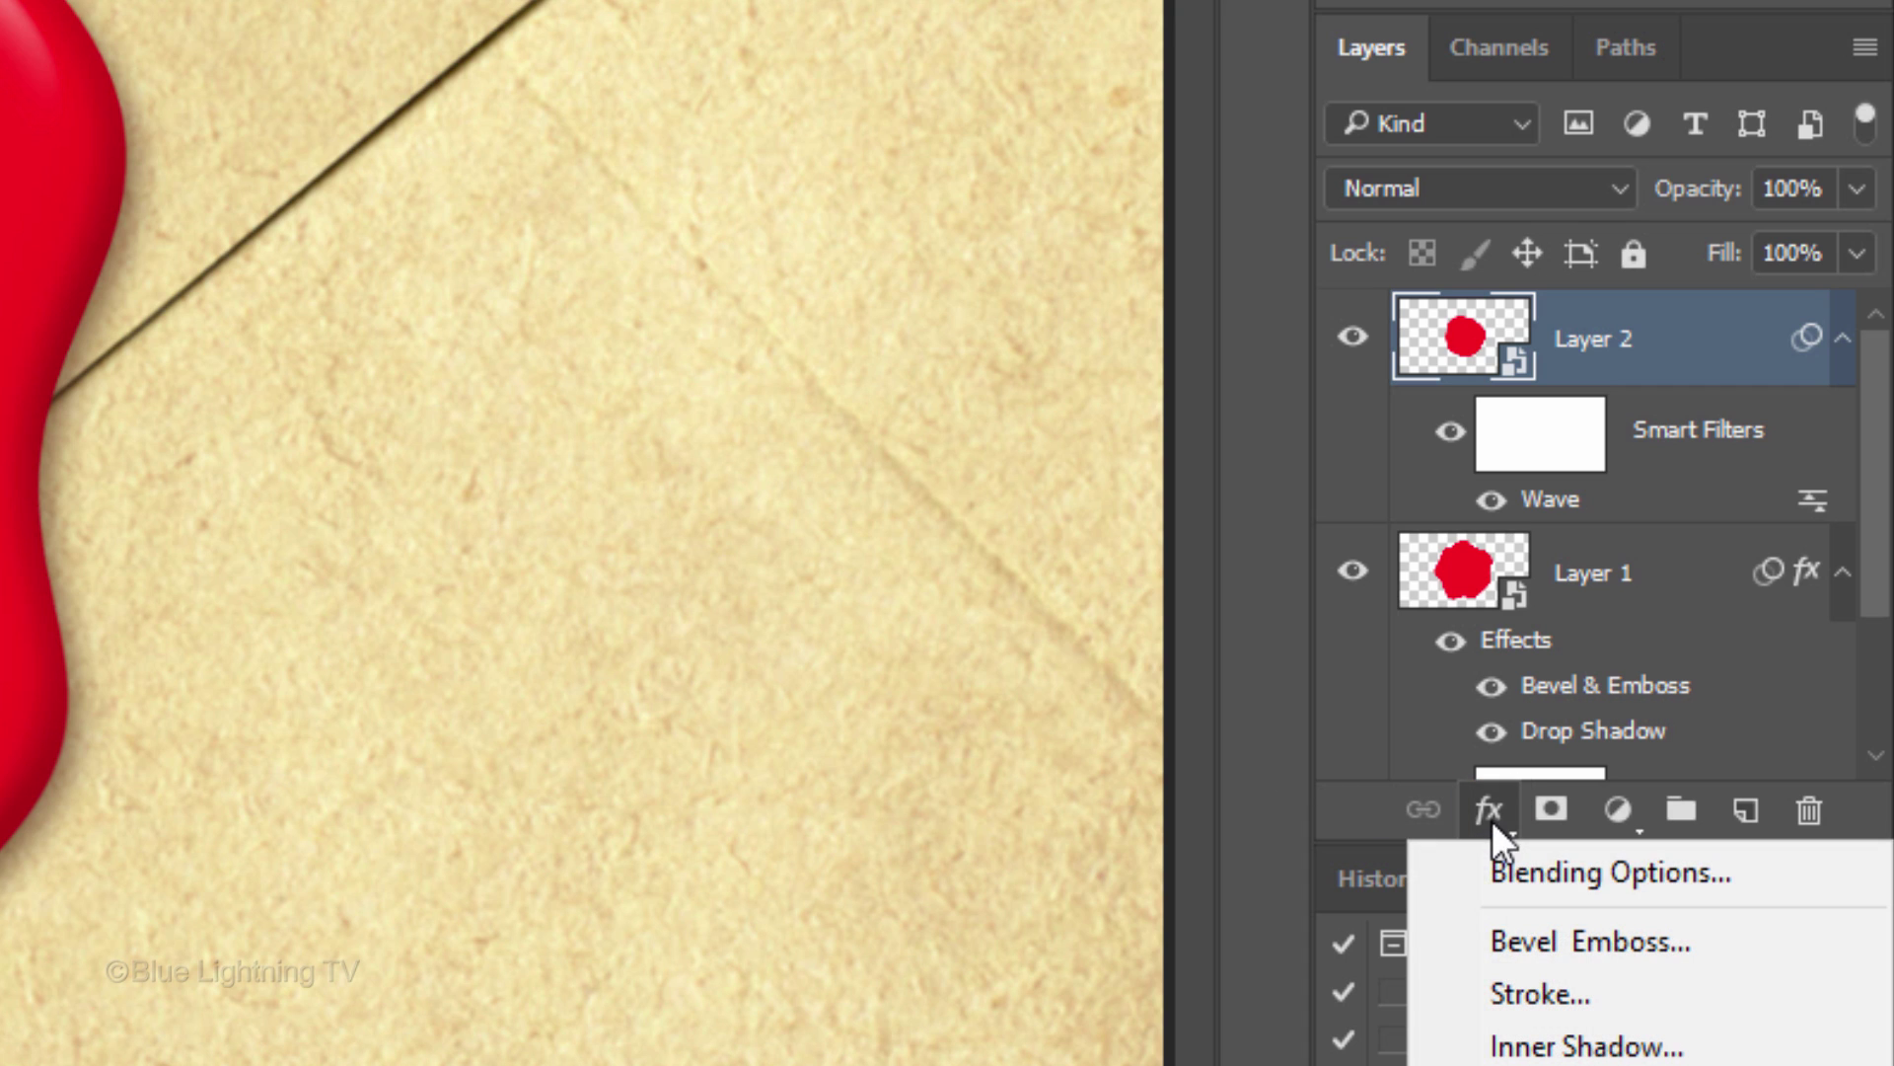
pyautogui.click(1511, 940)
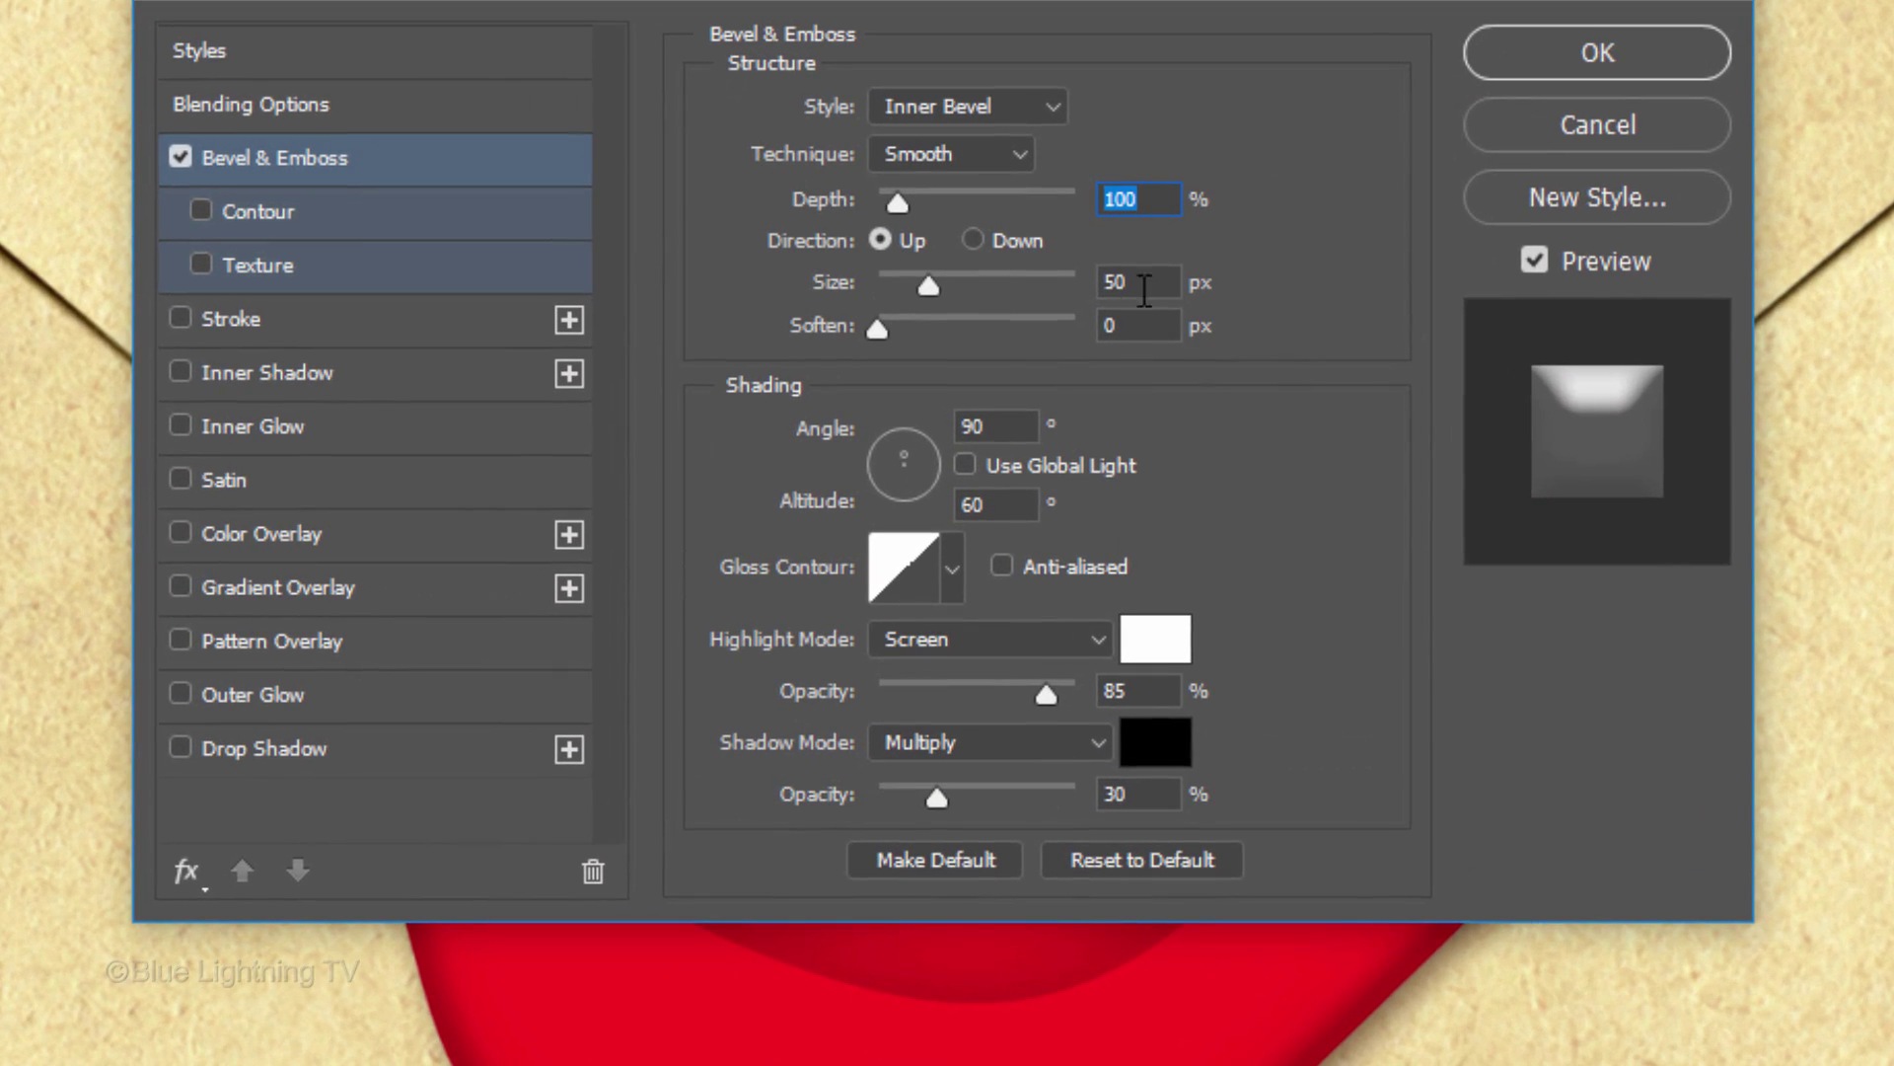
pyautogui.click(976, 241)
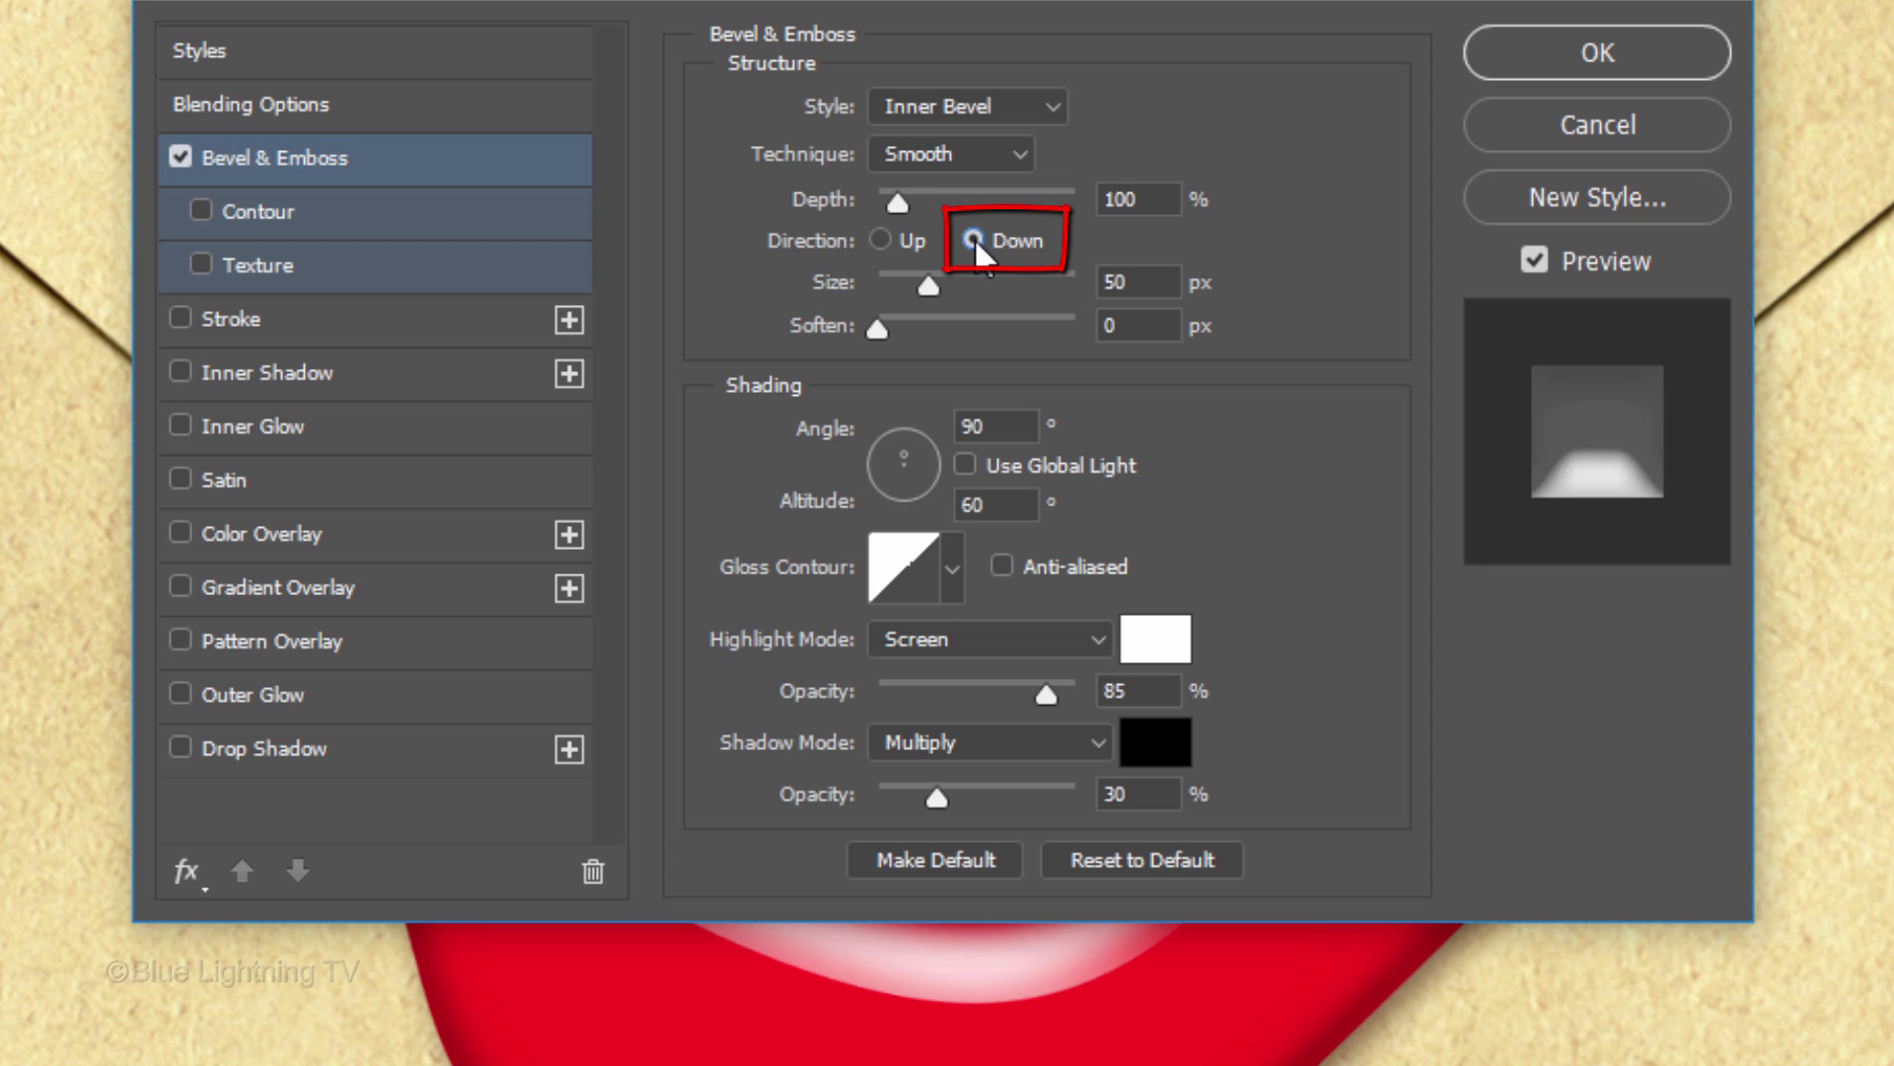
pyautogui.press('Tab')
pyautogui.write('16')
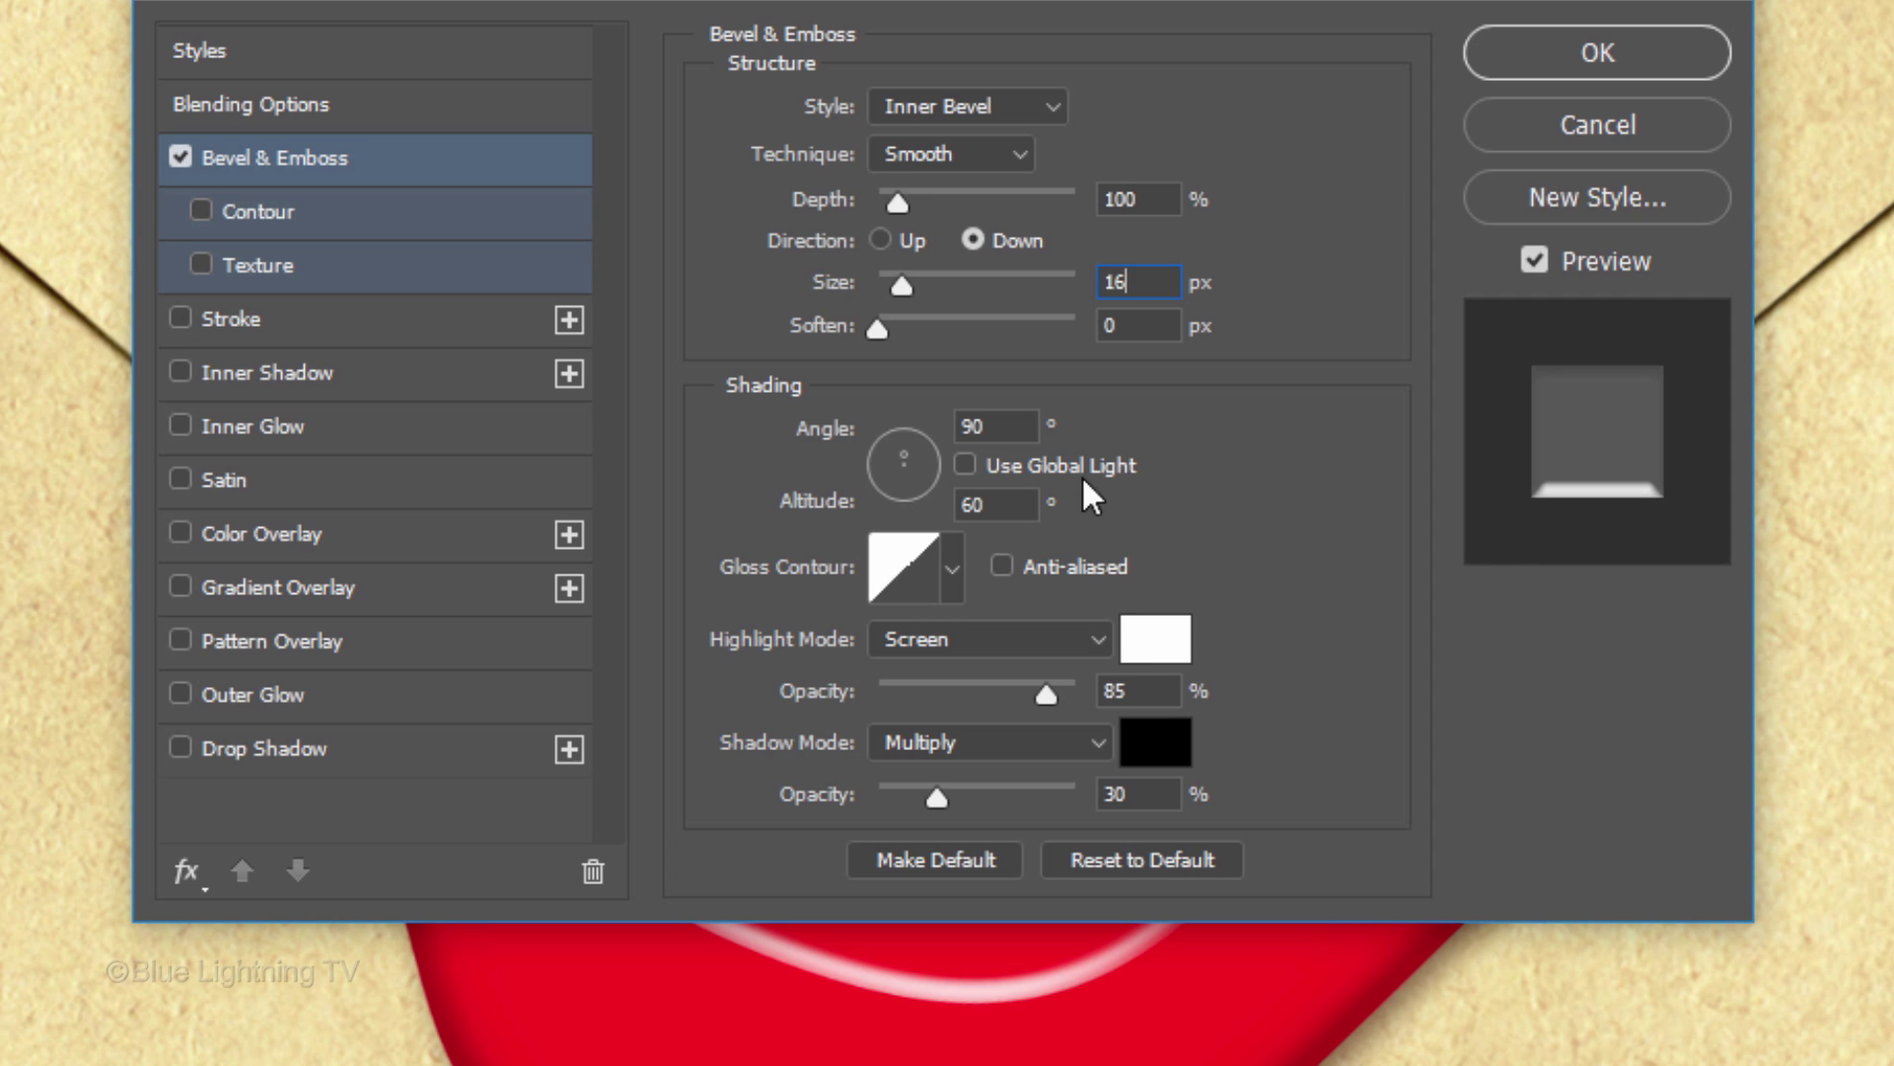
# Set highlight opacity 90% and shadow opacity 50%, use a Linear contour, and apply
pyautogui.doubleClick(1151, 692)
pyautogui.write('90')
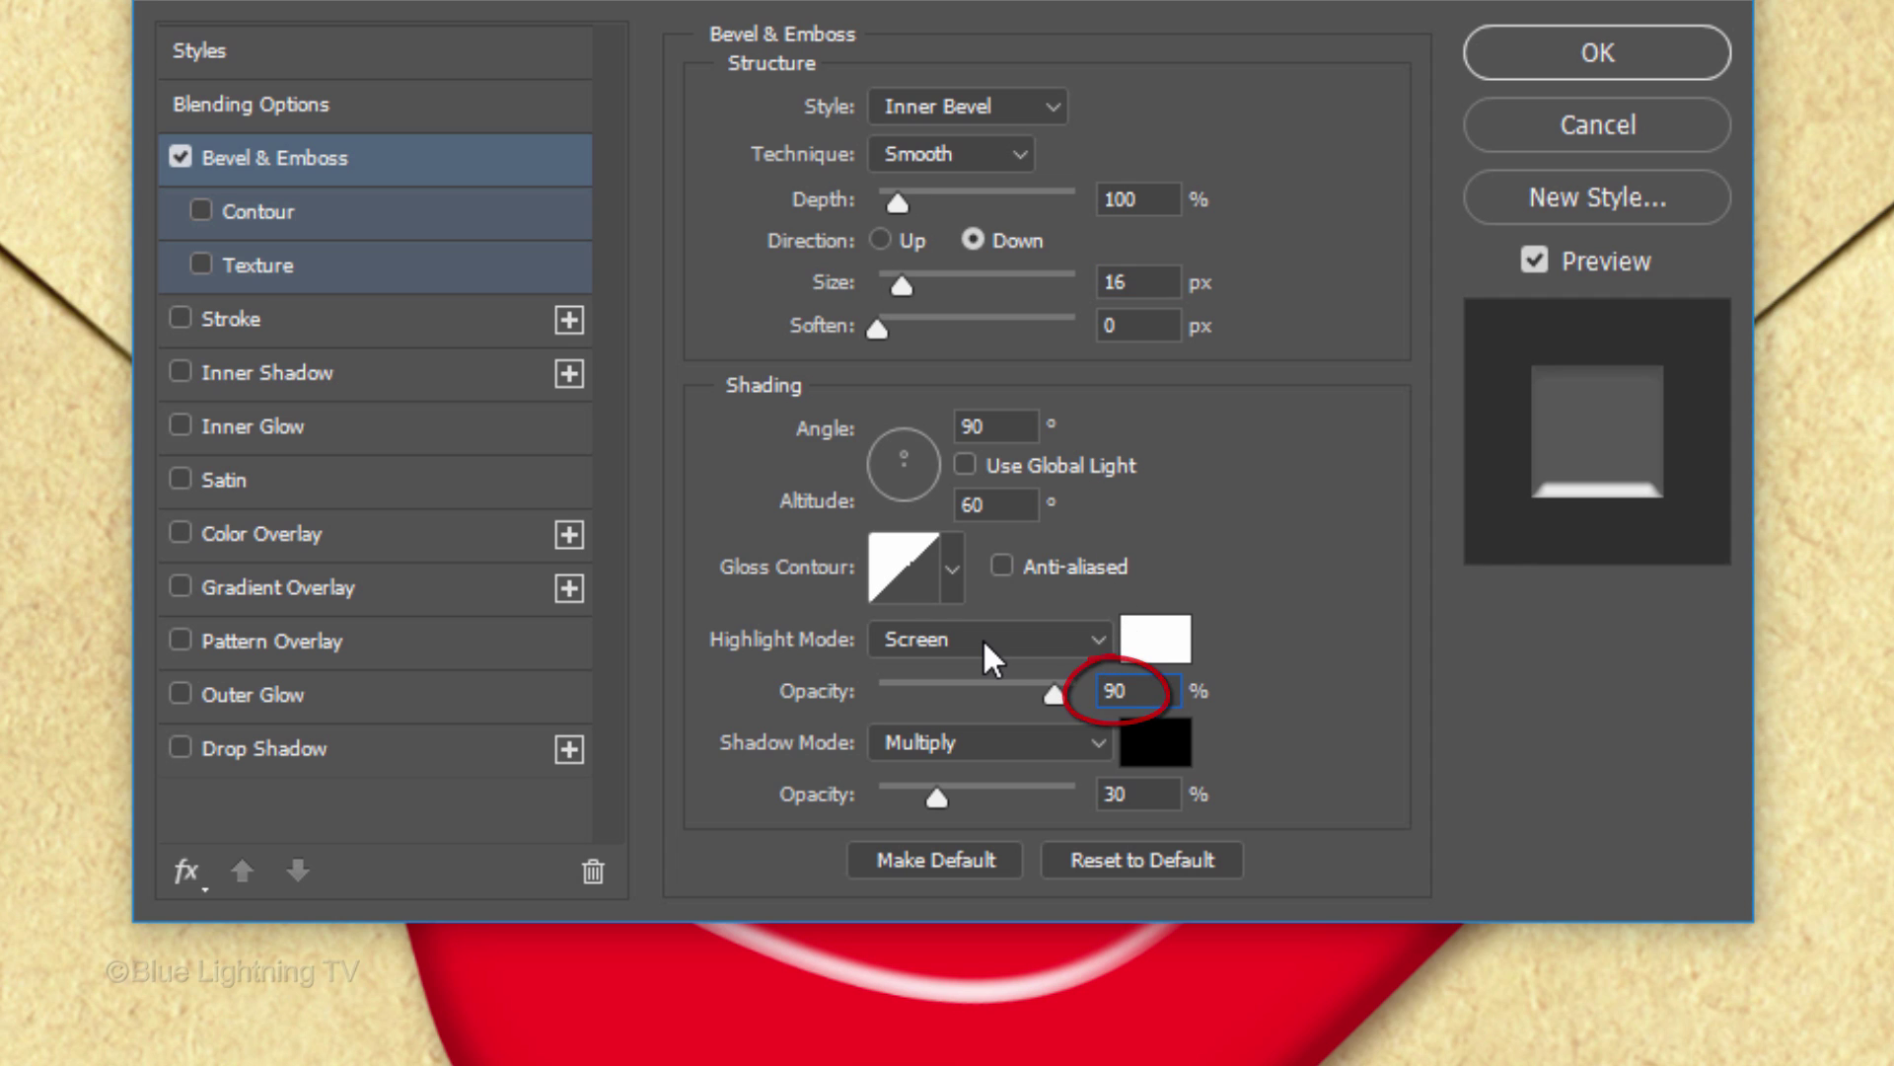
pyautogui.doubleClick(1143, 794)
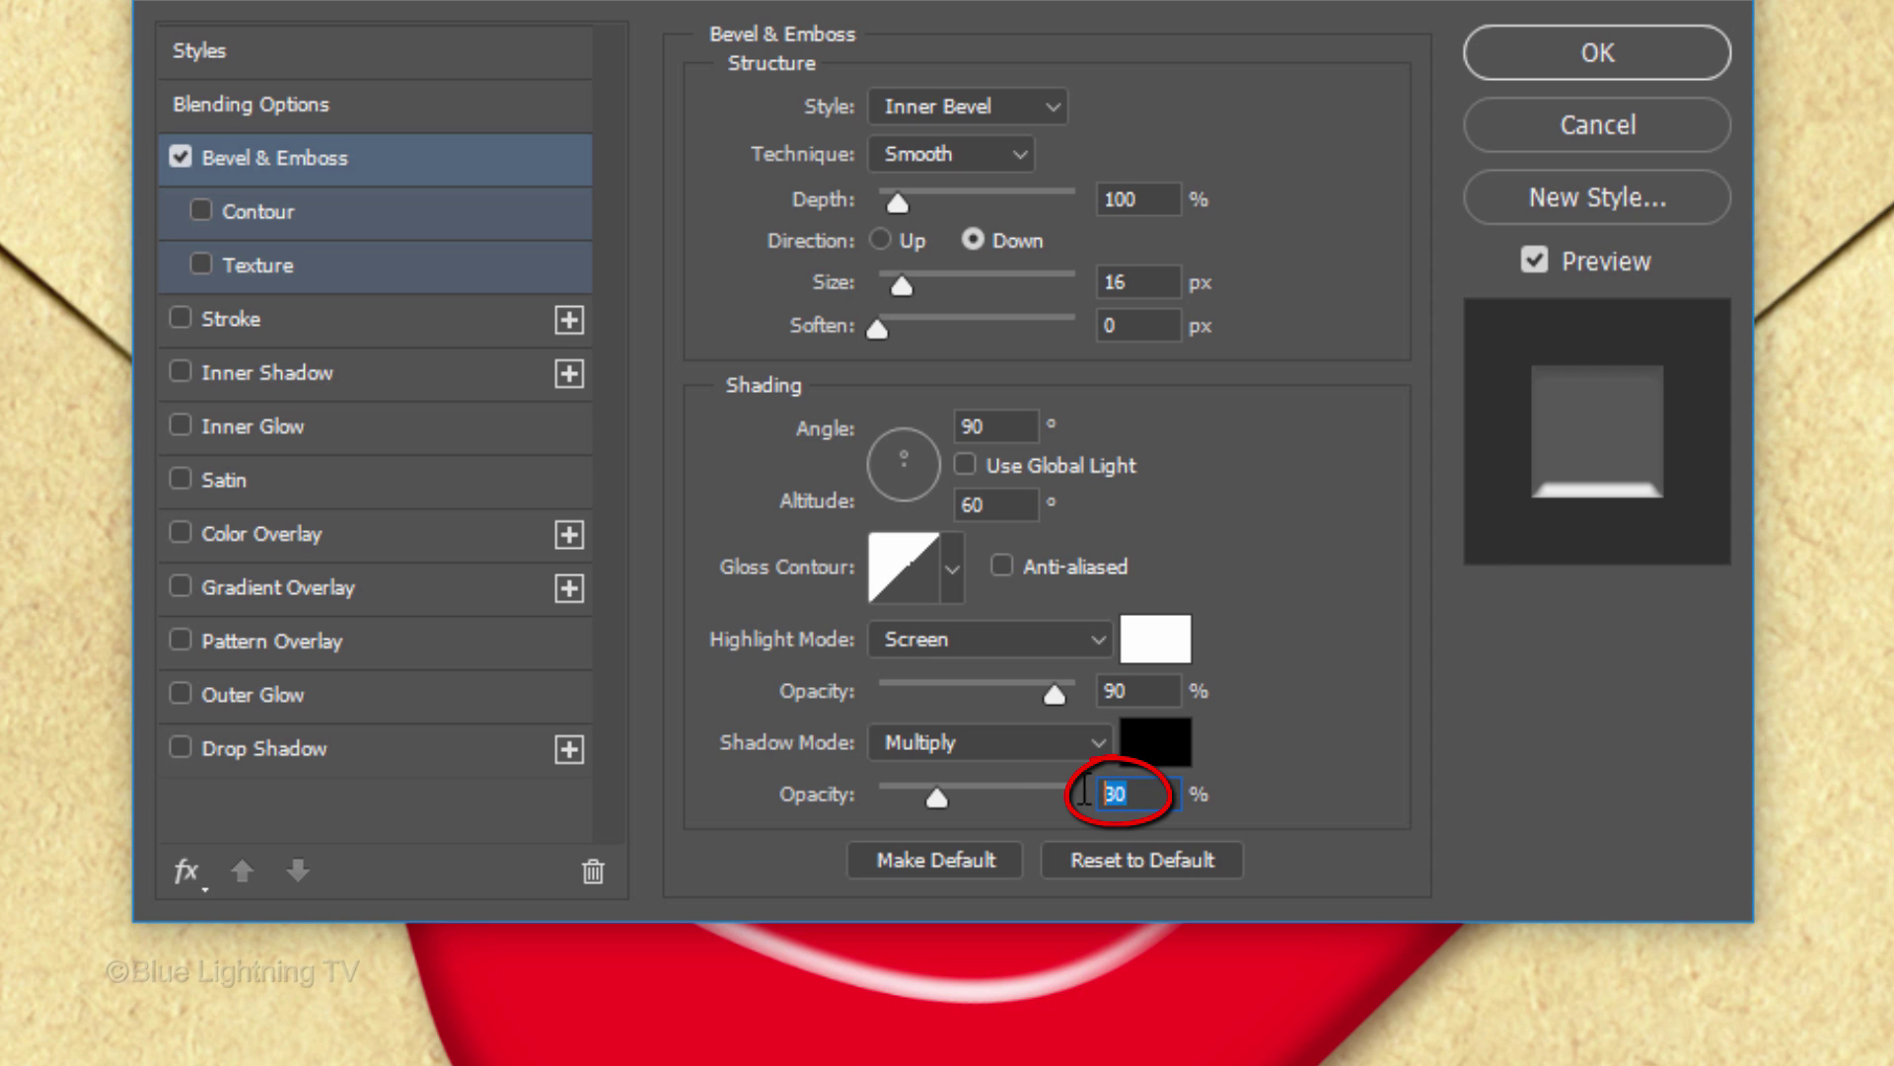
pyautogui.write('50')
pyautogui.click(347, 224)
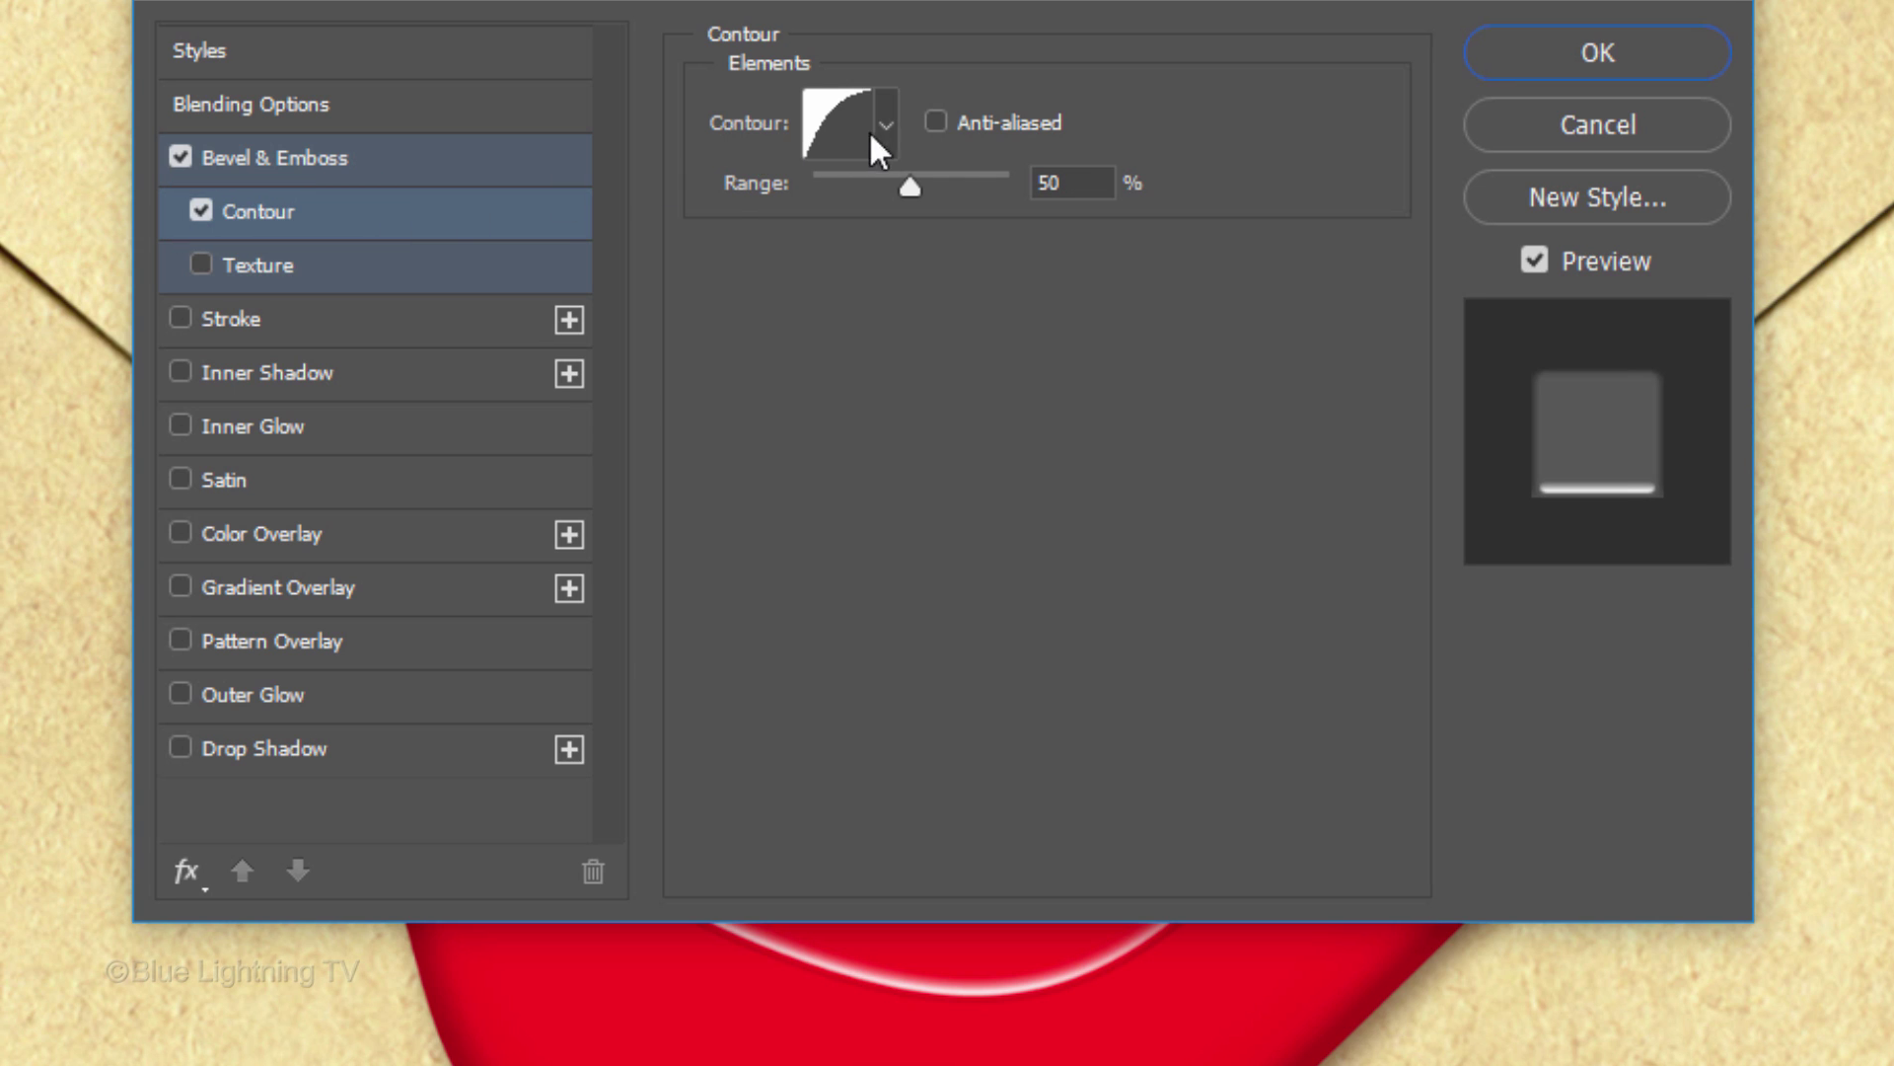
pyautogui.click(885, 128)
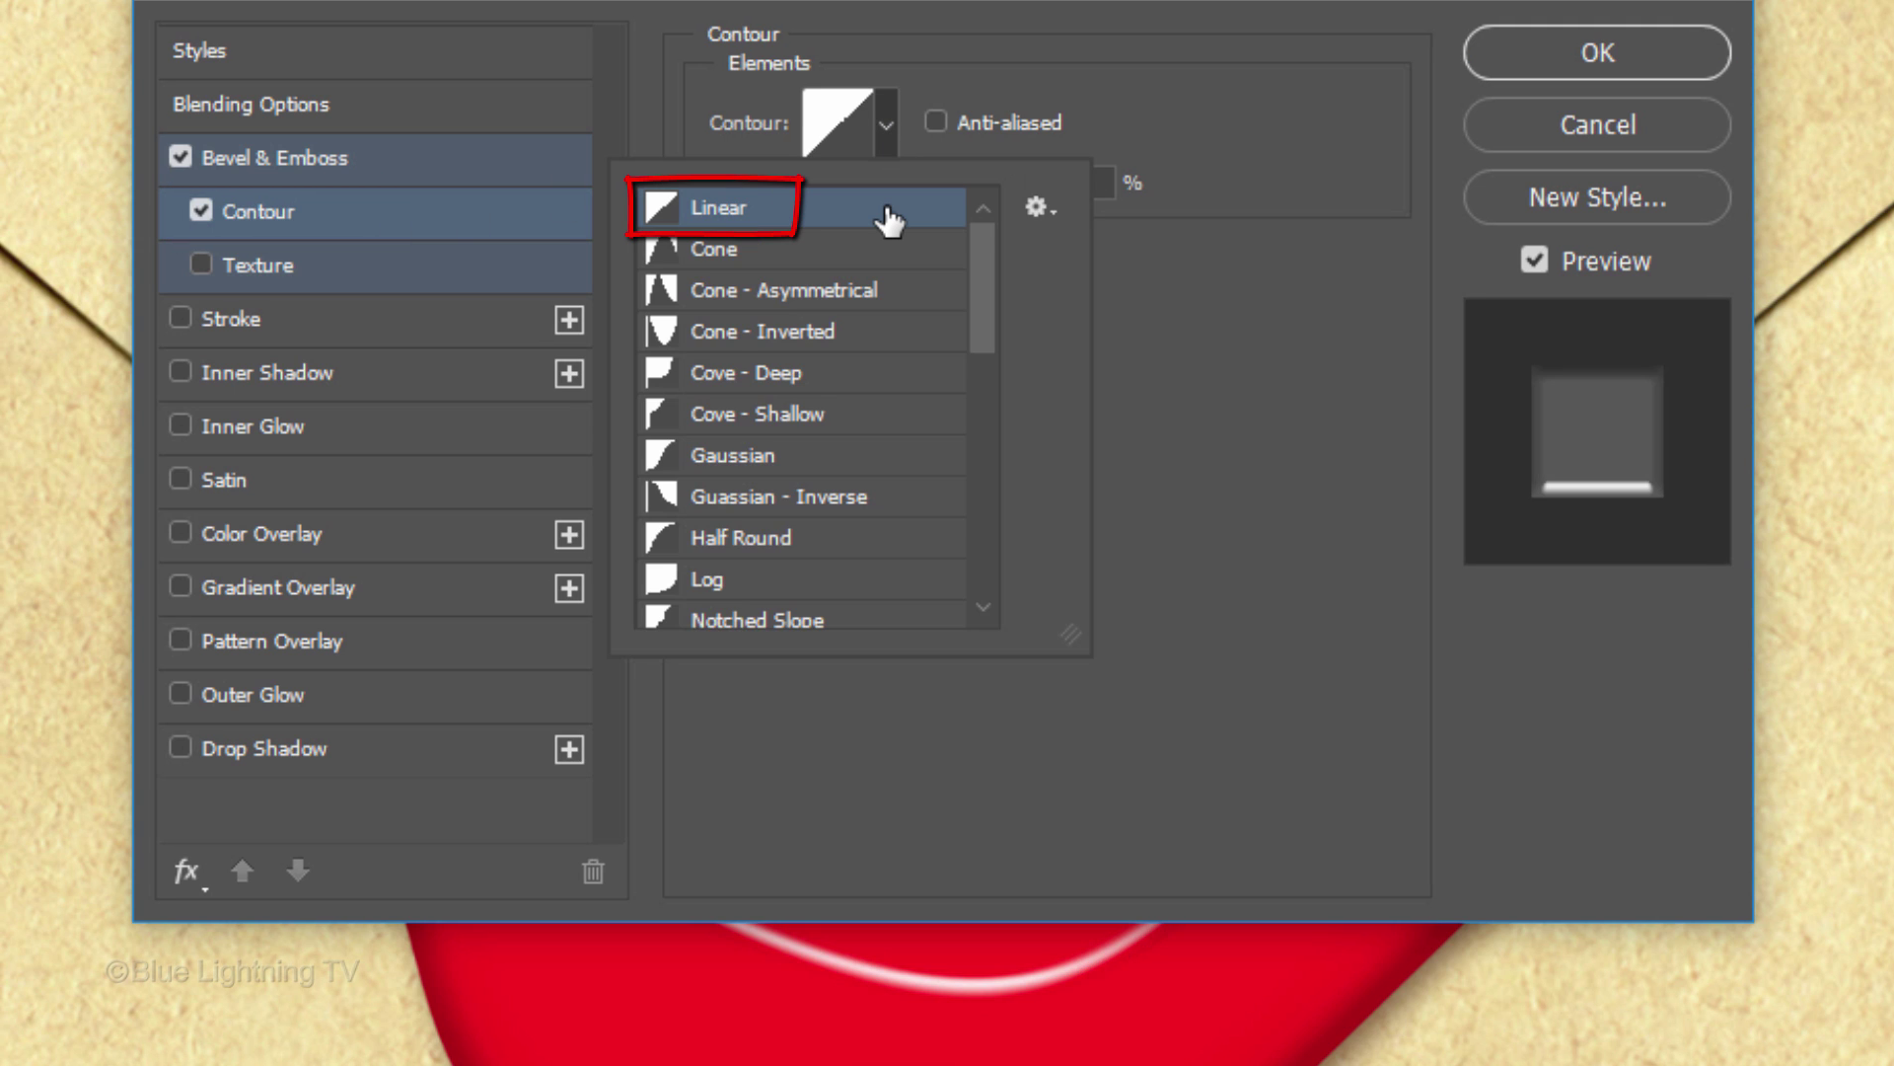
pyautogui.click(1597, 59)
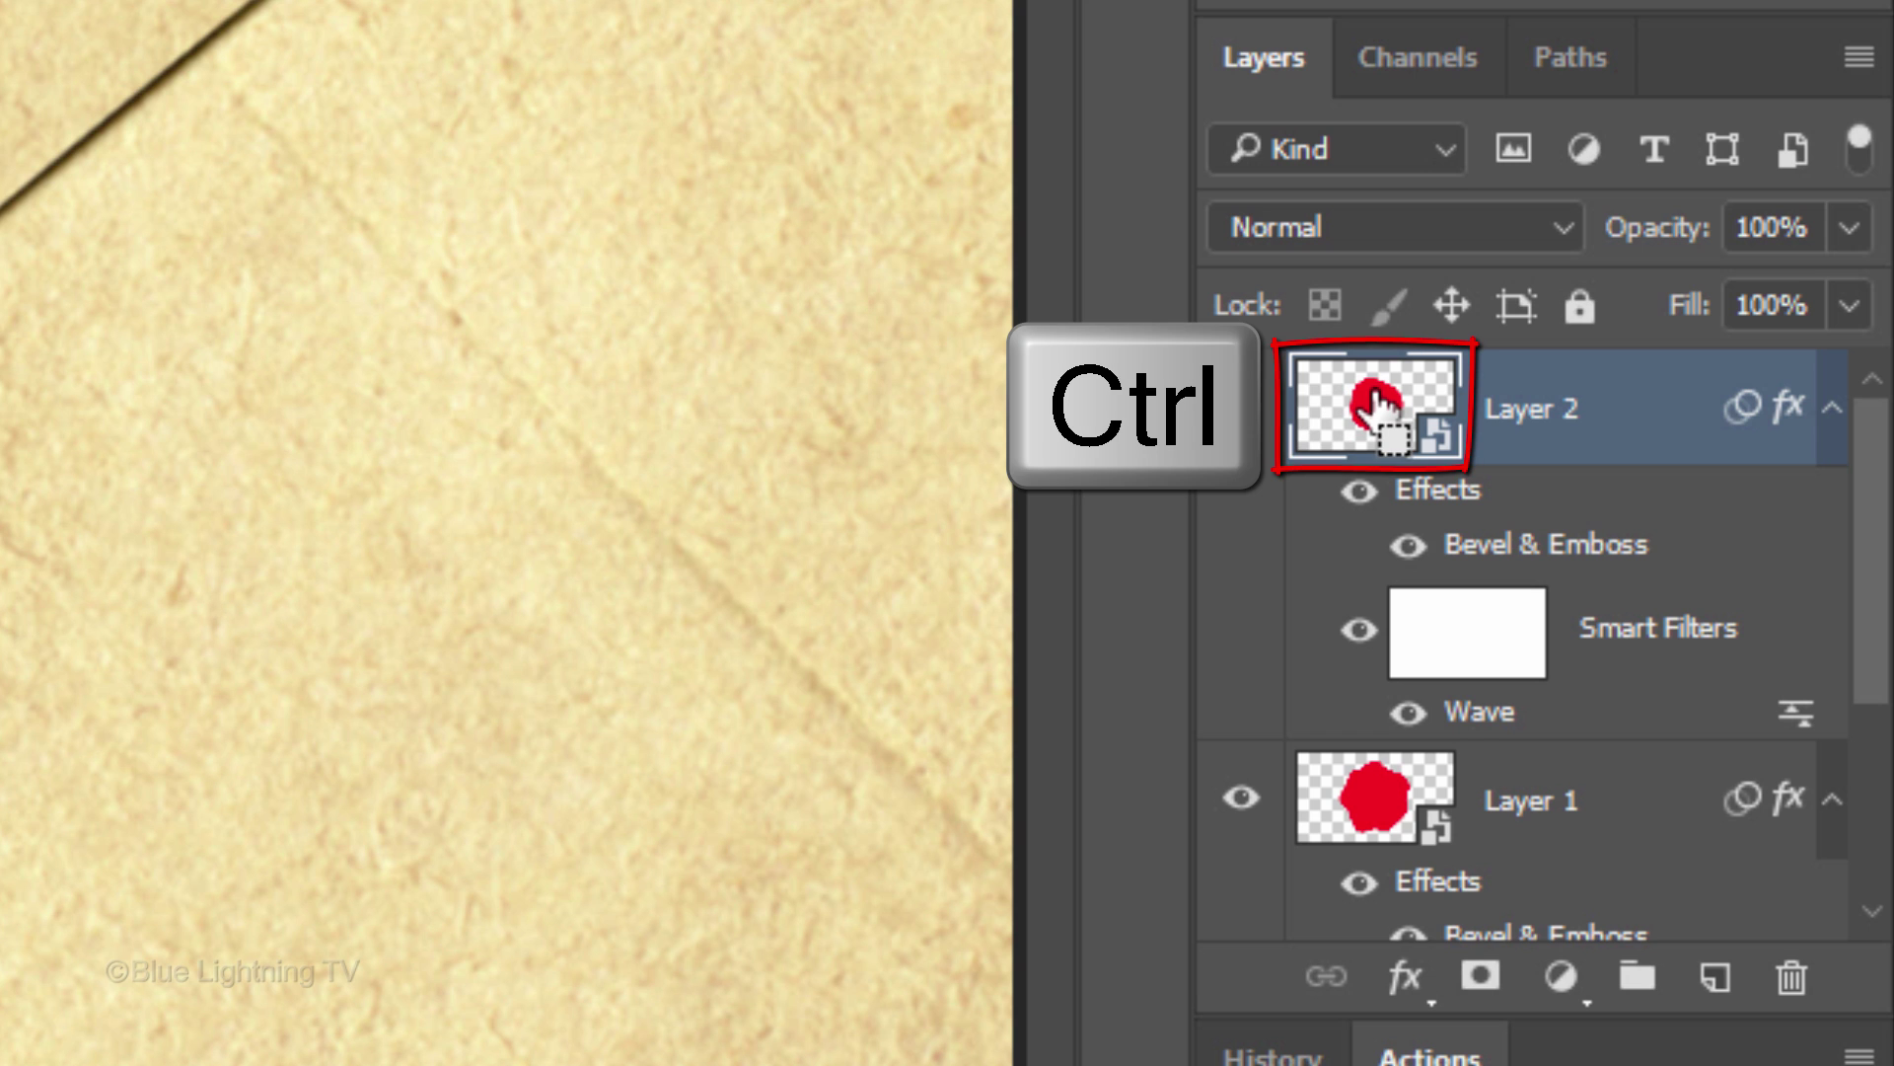
# Mask Layer 2's circle shape out of Layer 1, then reselect Layer 2
pyautogui.keyDown('ctrl'); pyautogui.click(1374, 396); pyautogui.keyUp('ctrl')
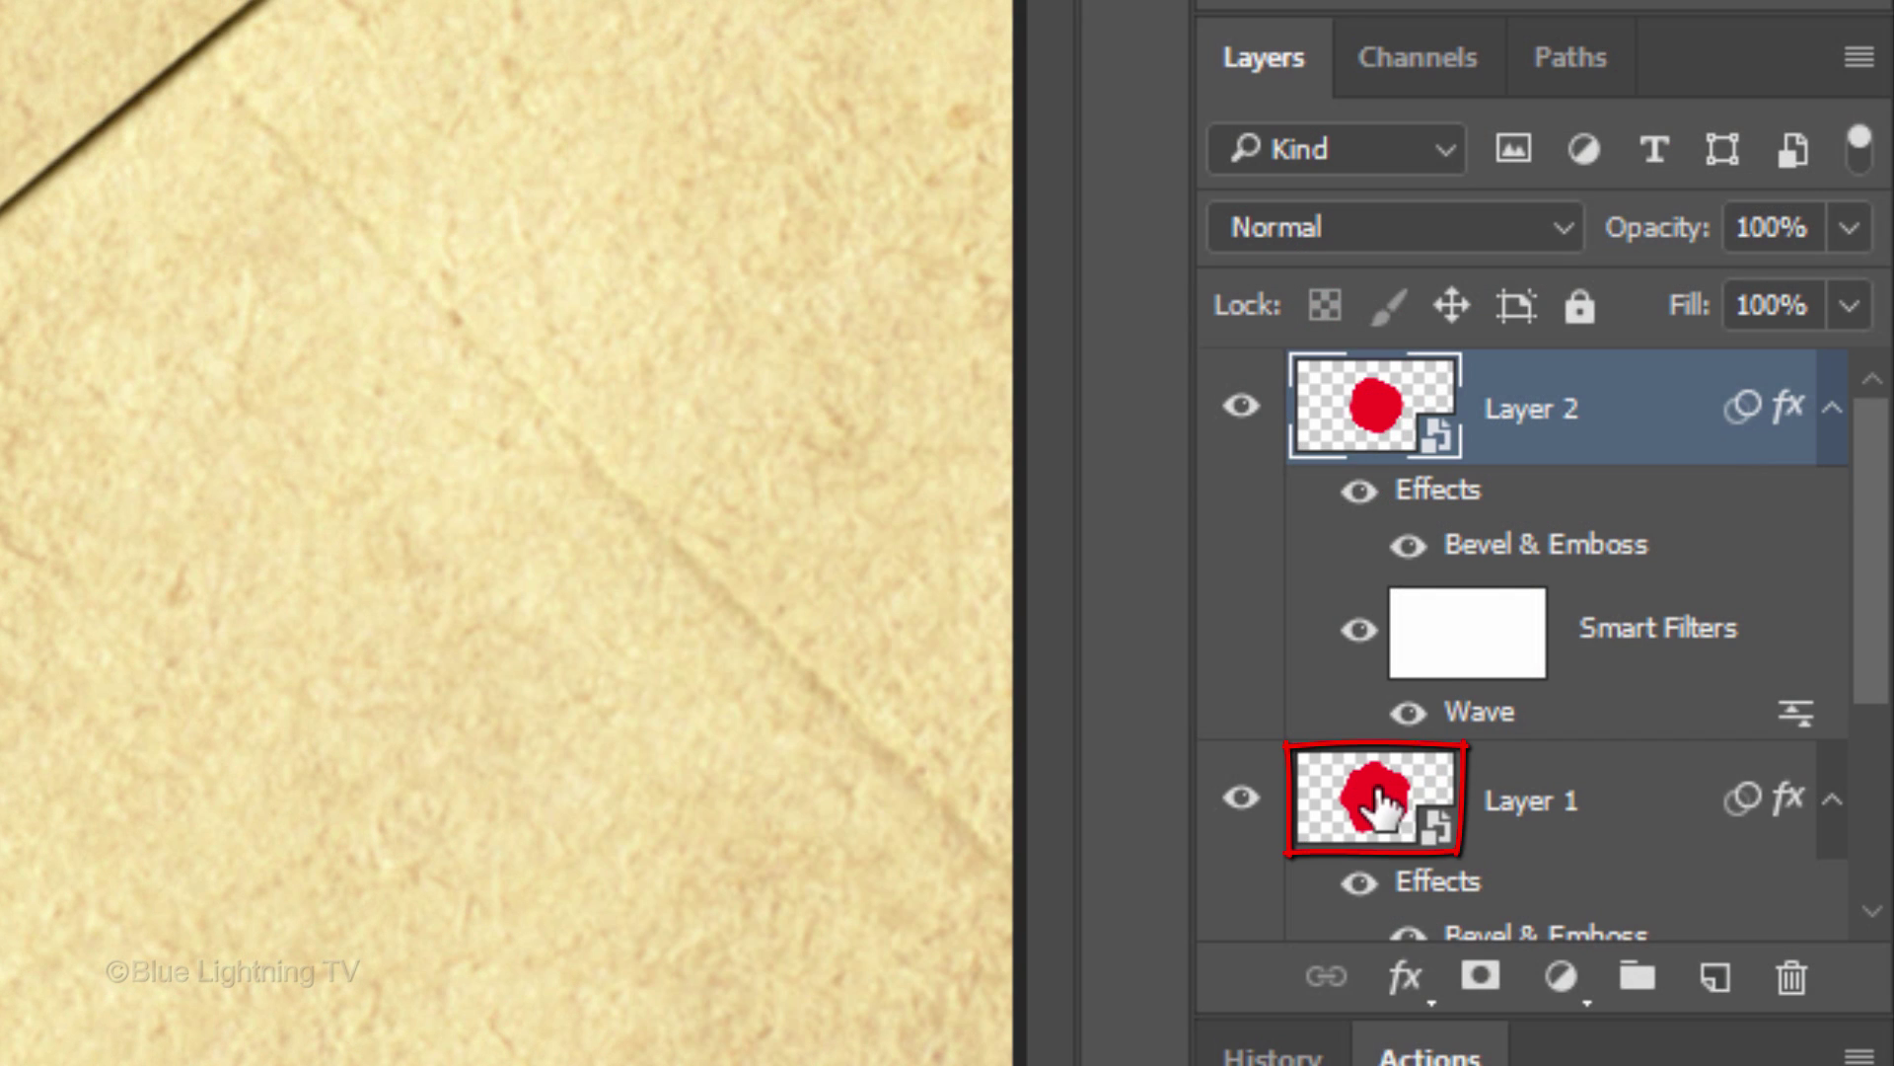
pyautogui.click(1377, 806)
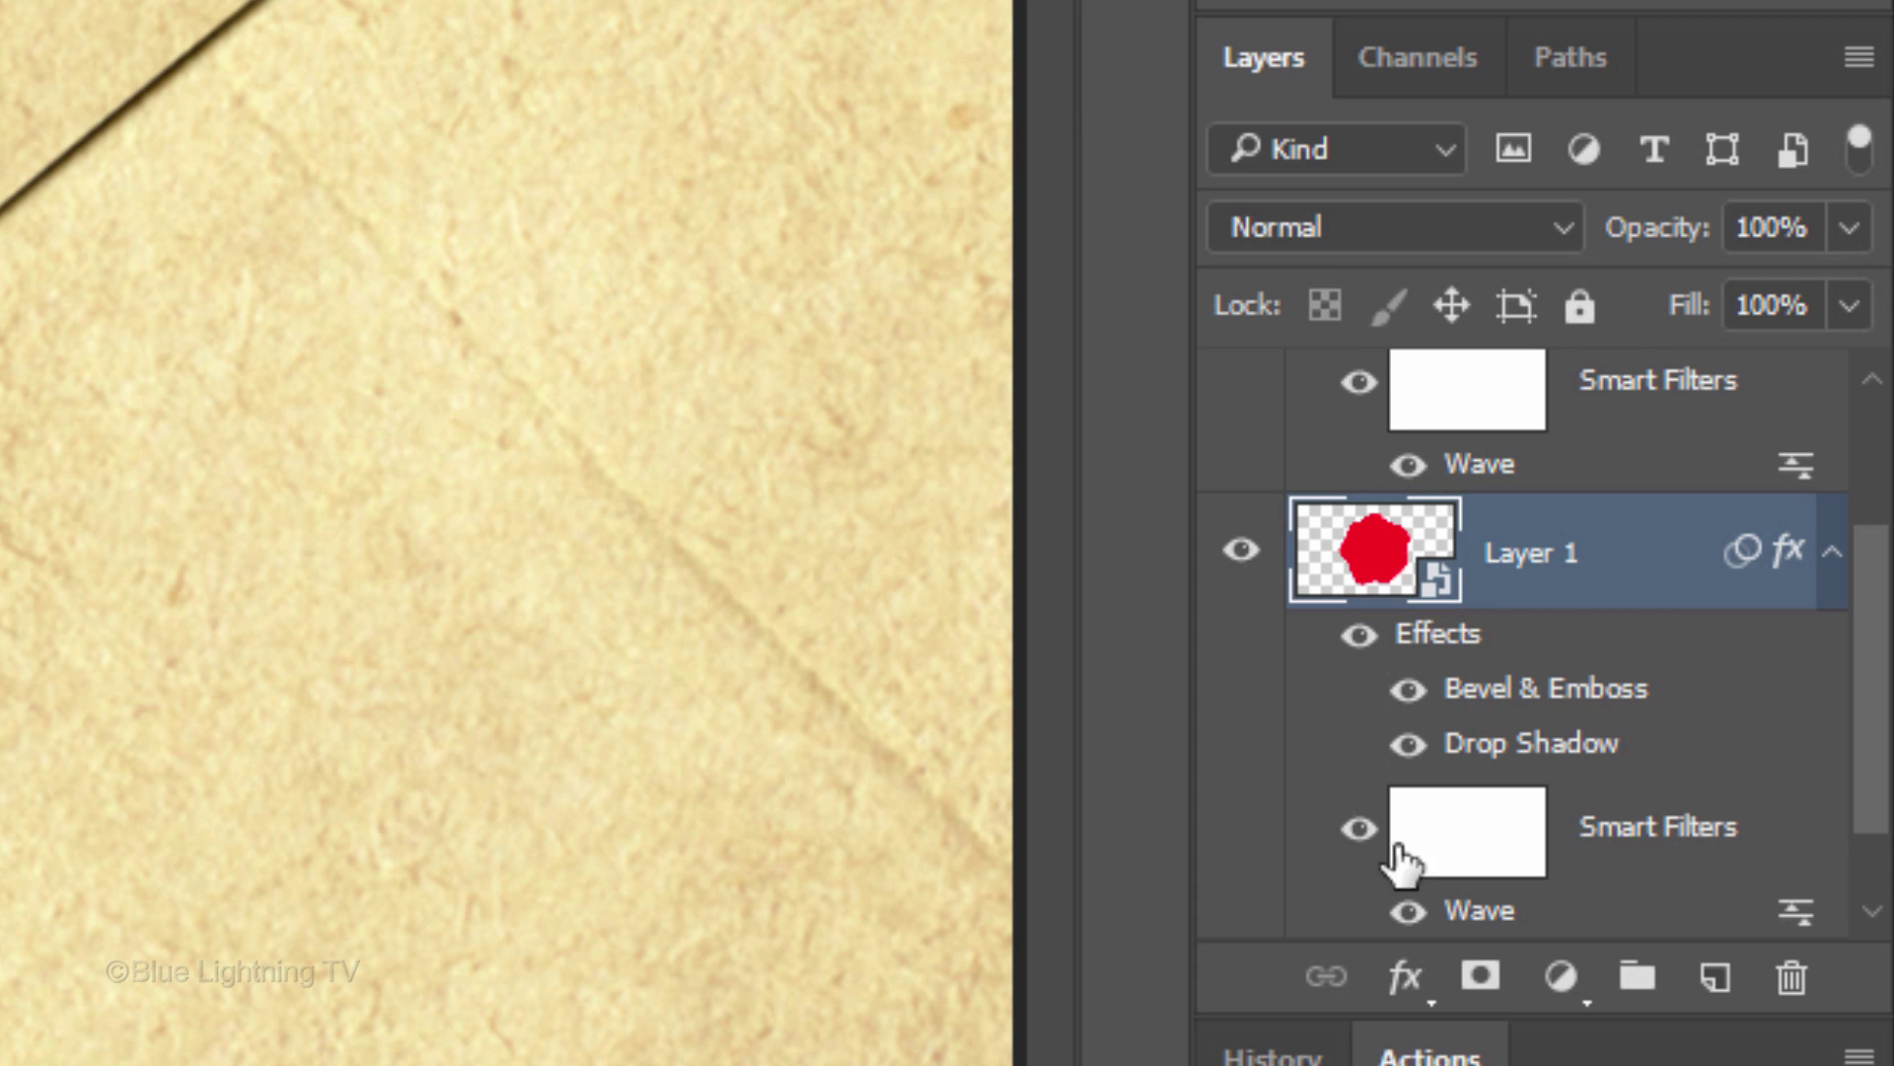
pyautogui.keyDown('alt'); pyautogui.click(1480, 981); pyautogui.keyUp('alt')
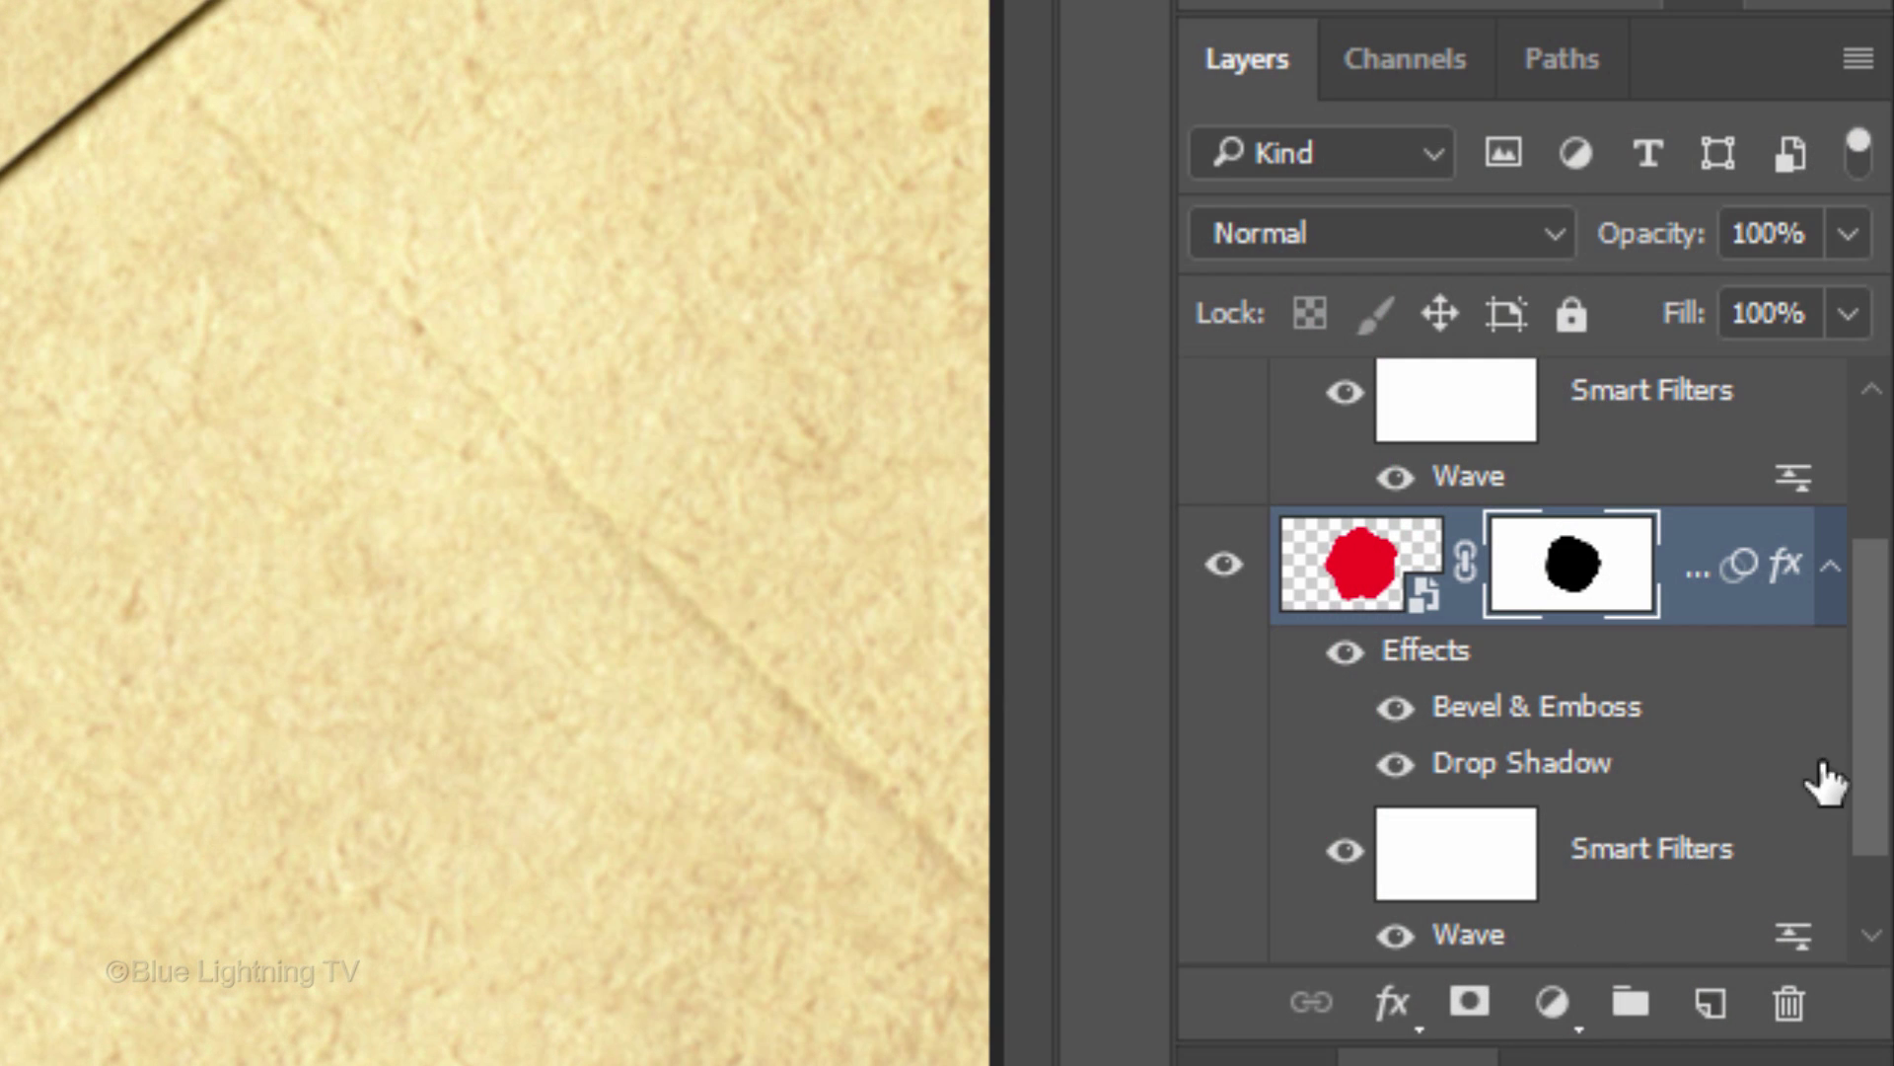
pyautogui.scroll(1, 1879, 692)
pyautogui.scroll(4, 1880, 692)
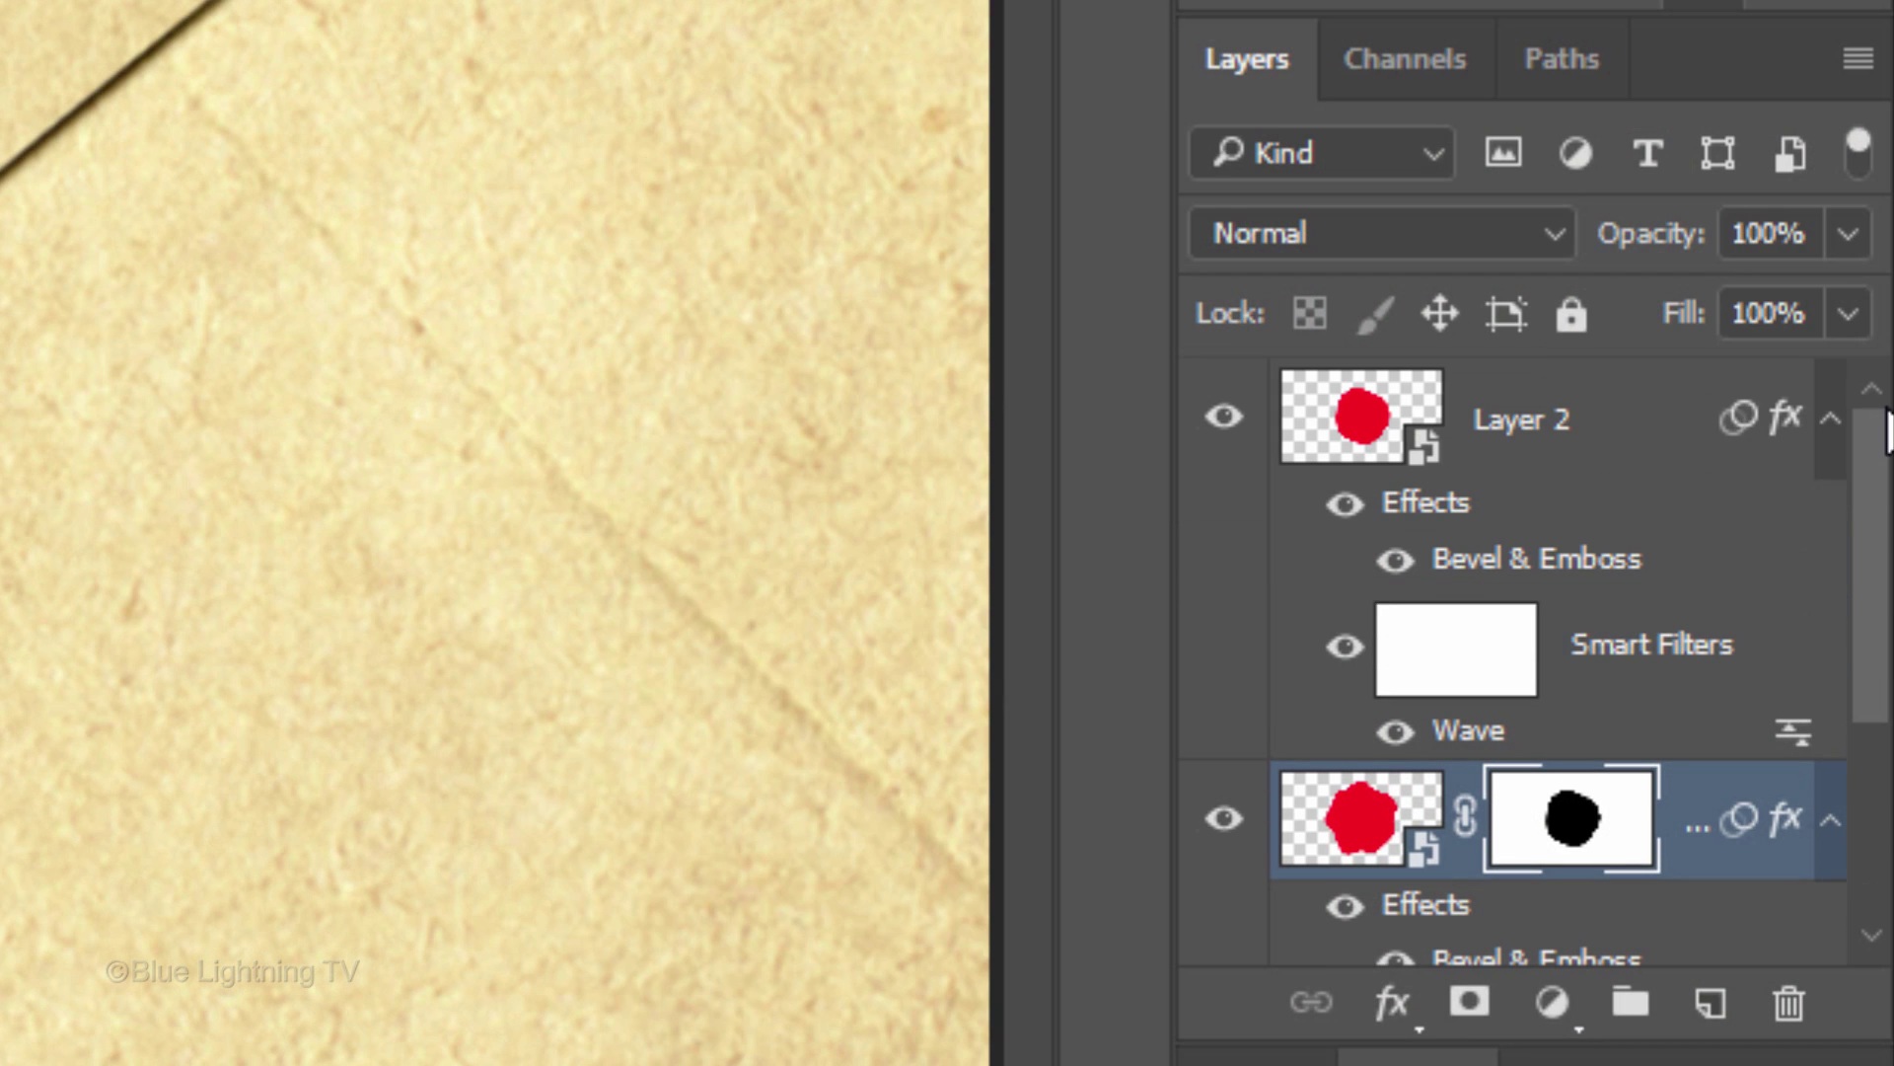
pyautogui.click(1384, 427)
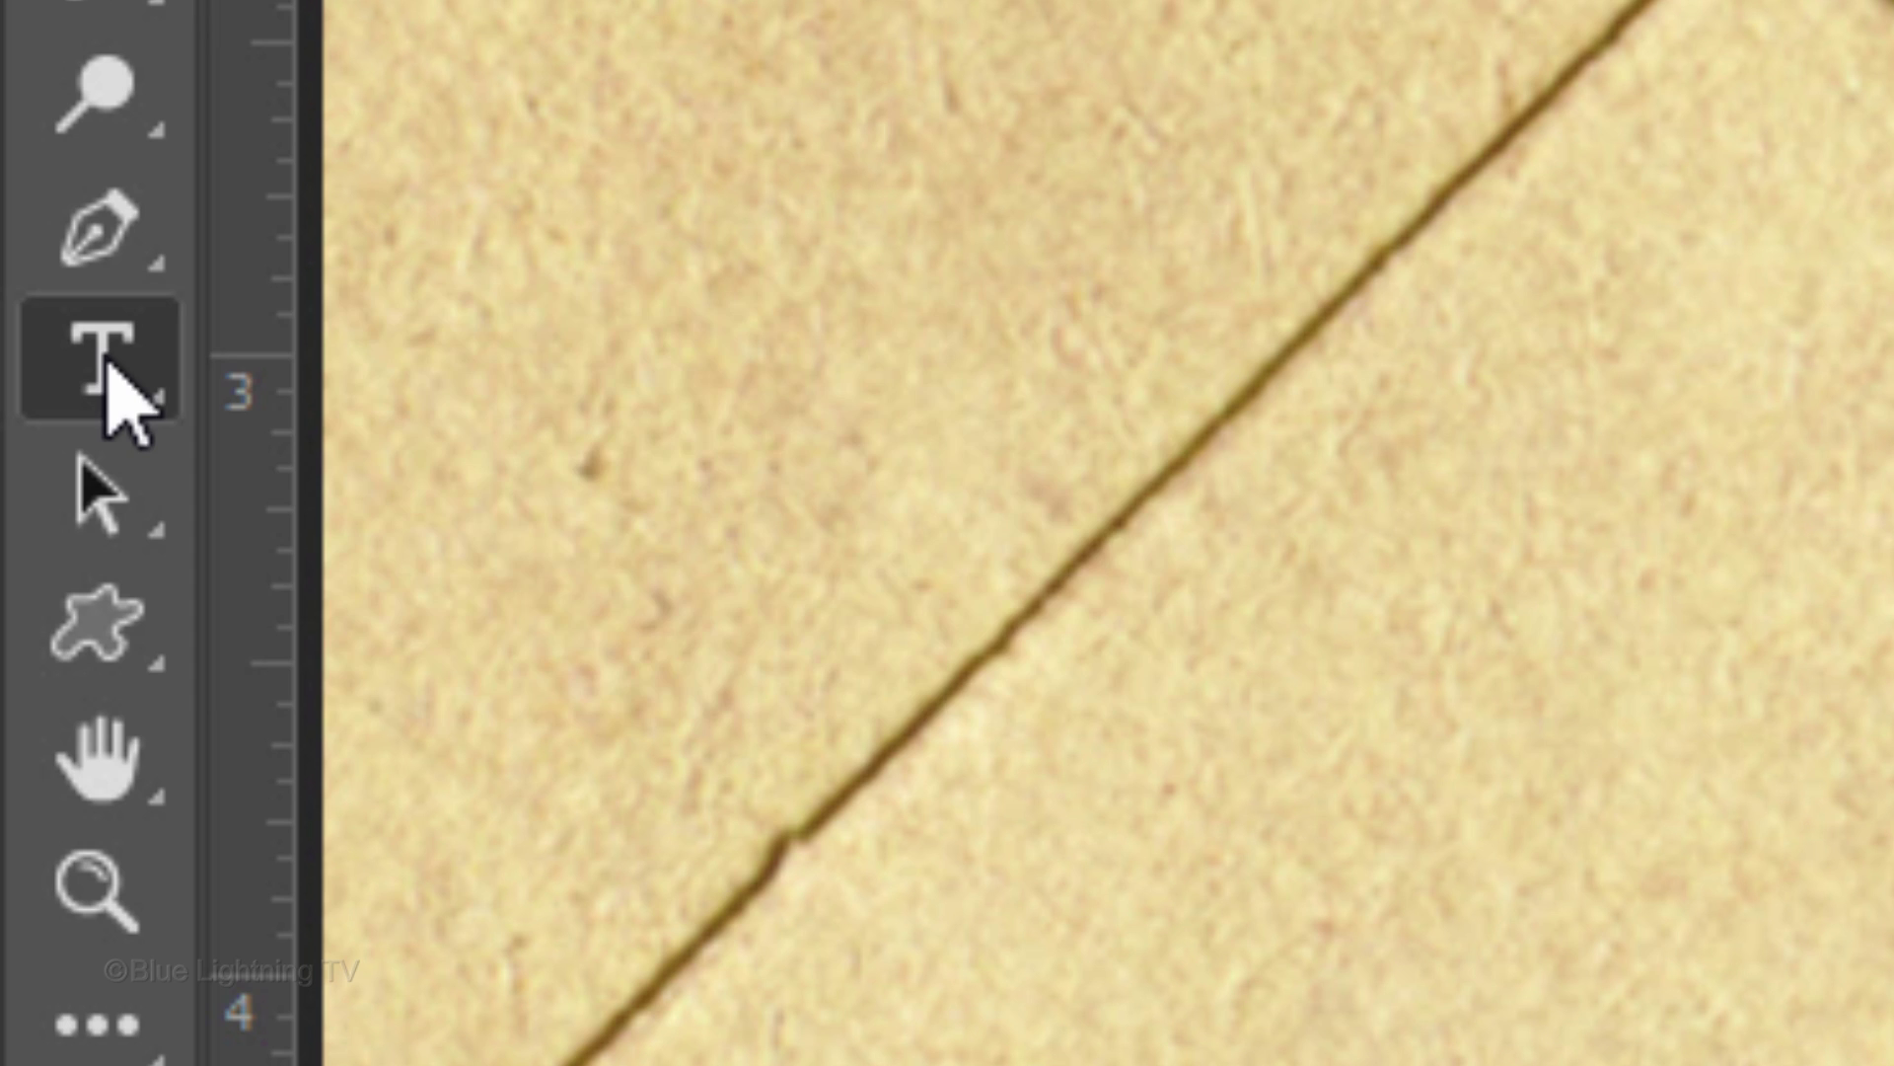
# Pick the Horizontal Type tool and place an insertion point on the seal
pyautogui.rightClick(118, 400)
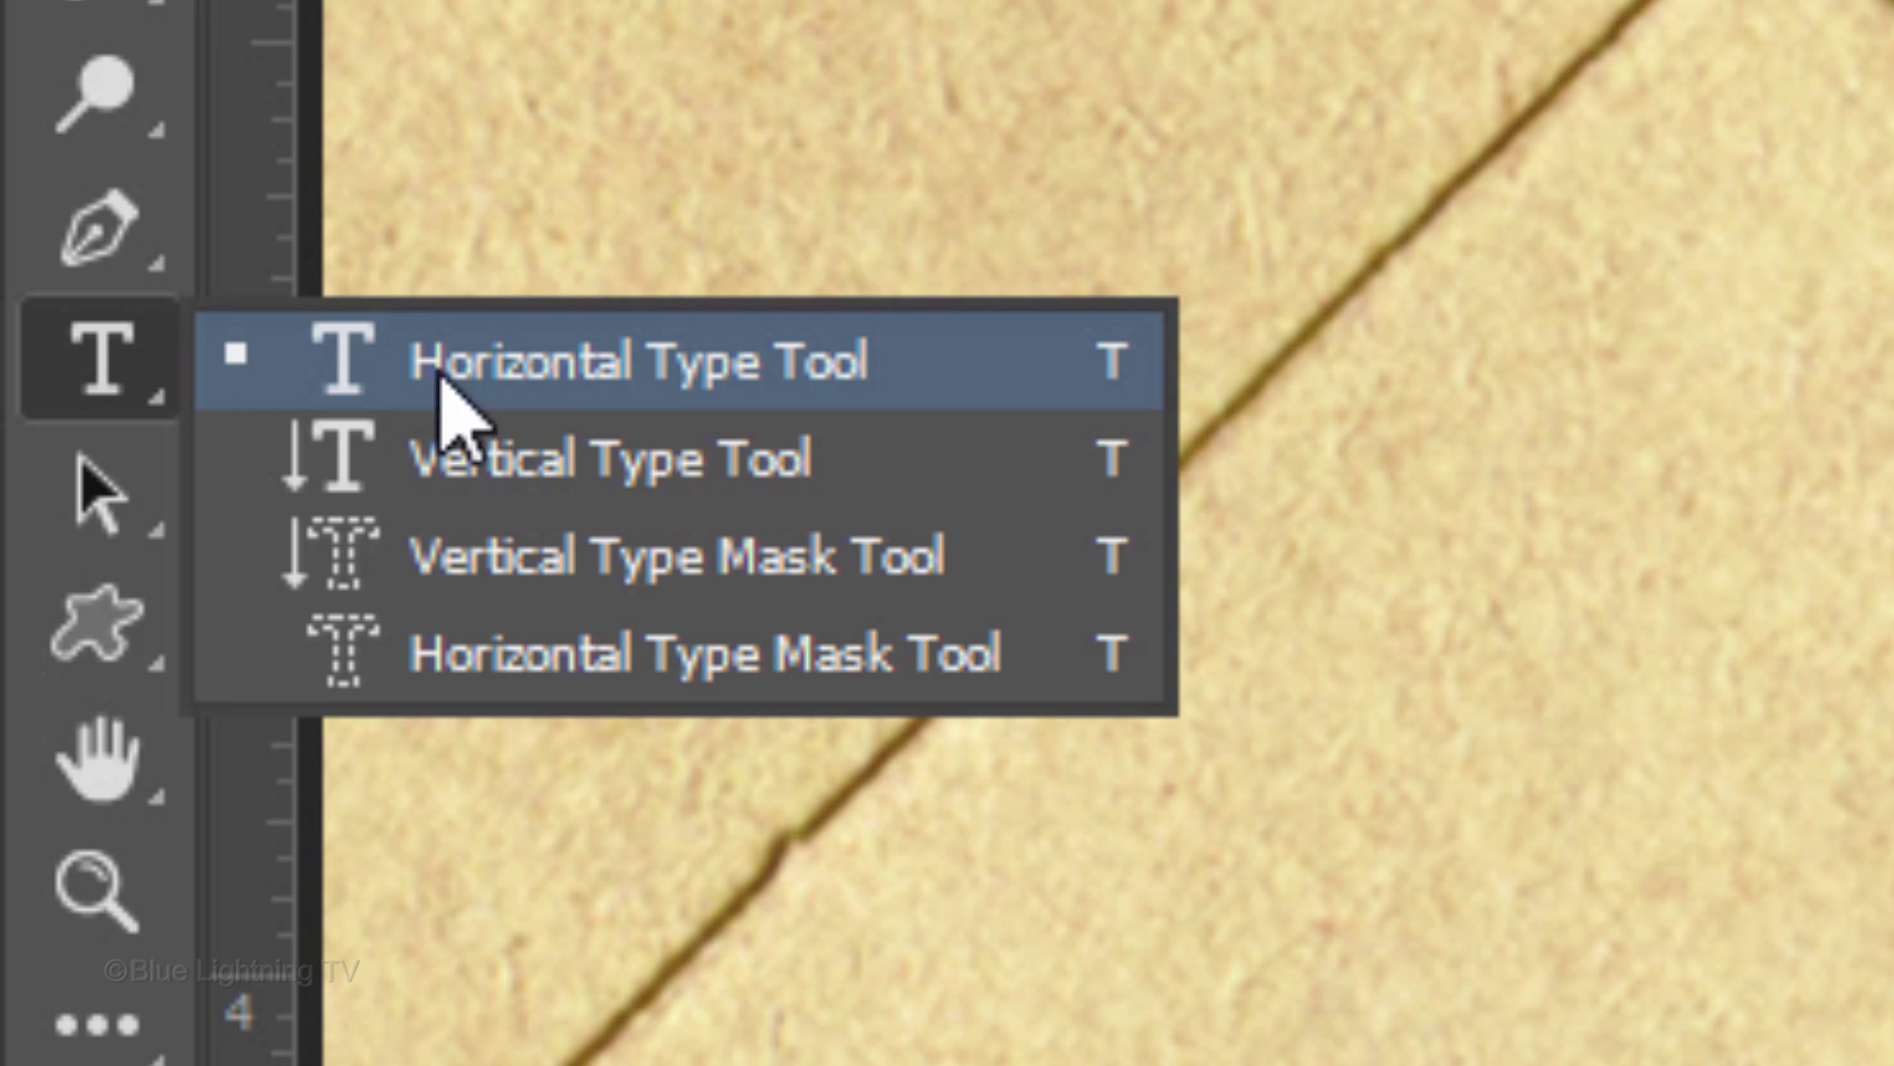
pyautogui.click(642, 375)
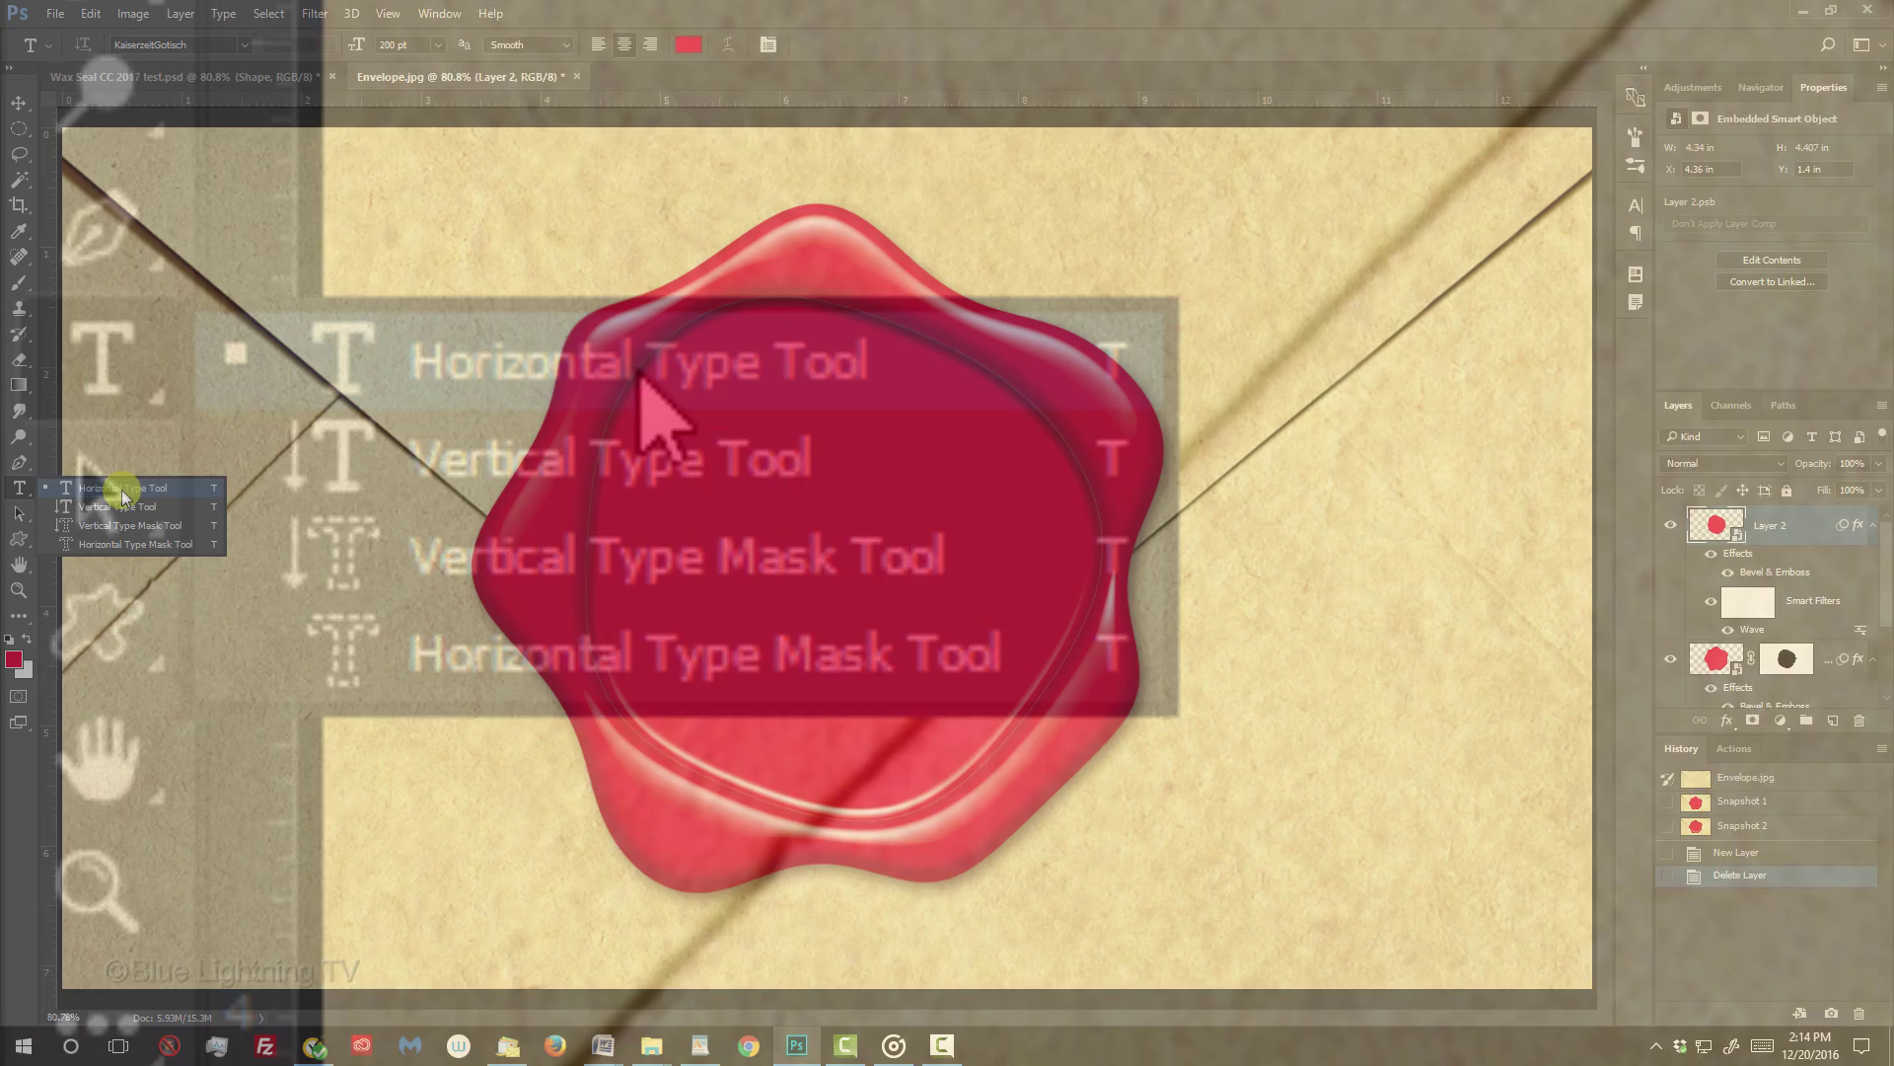
pyautogui.click(826, 558)
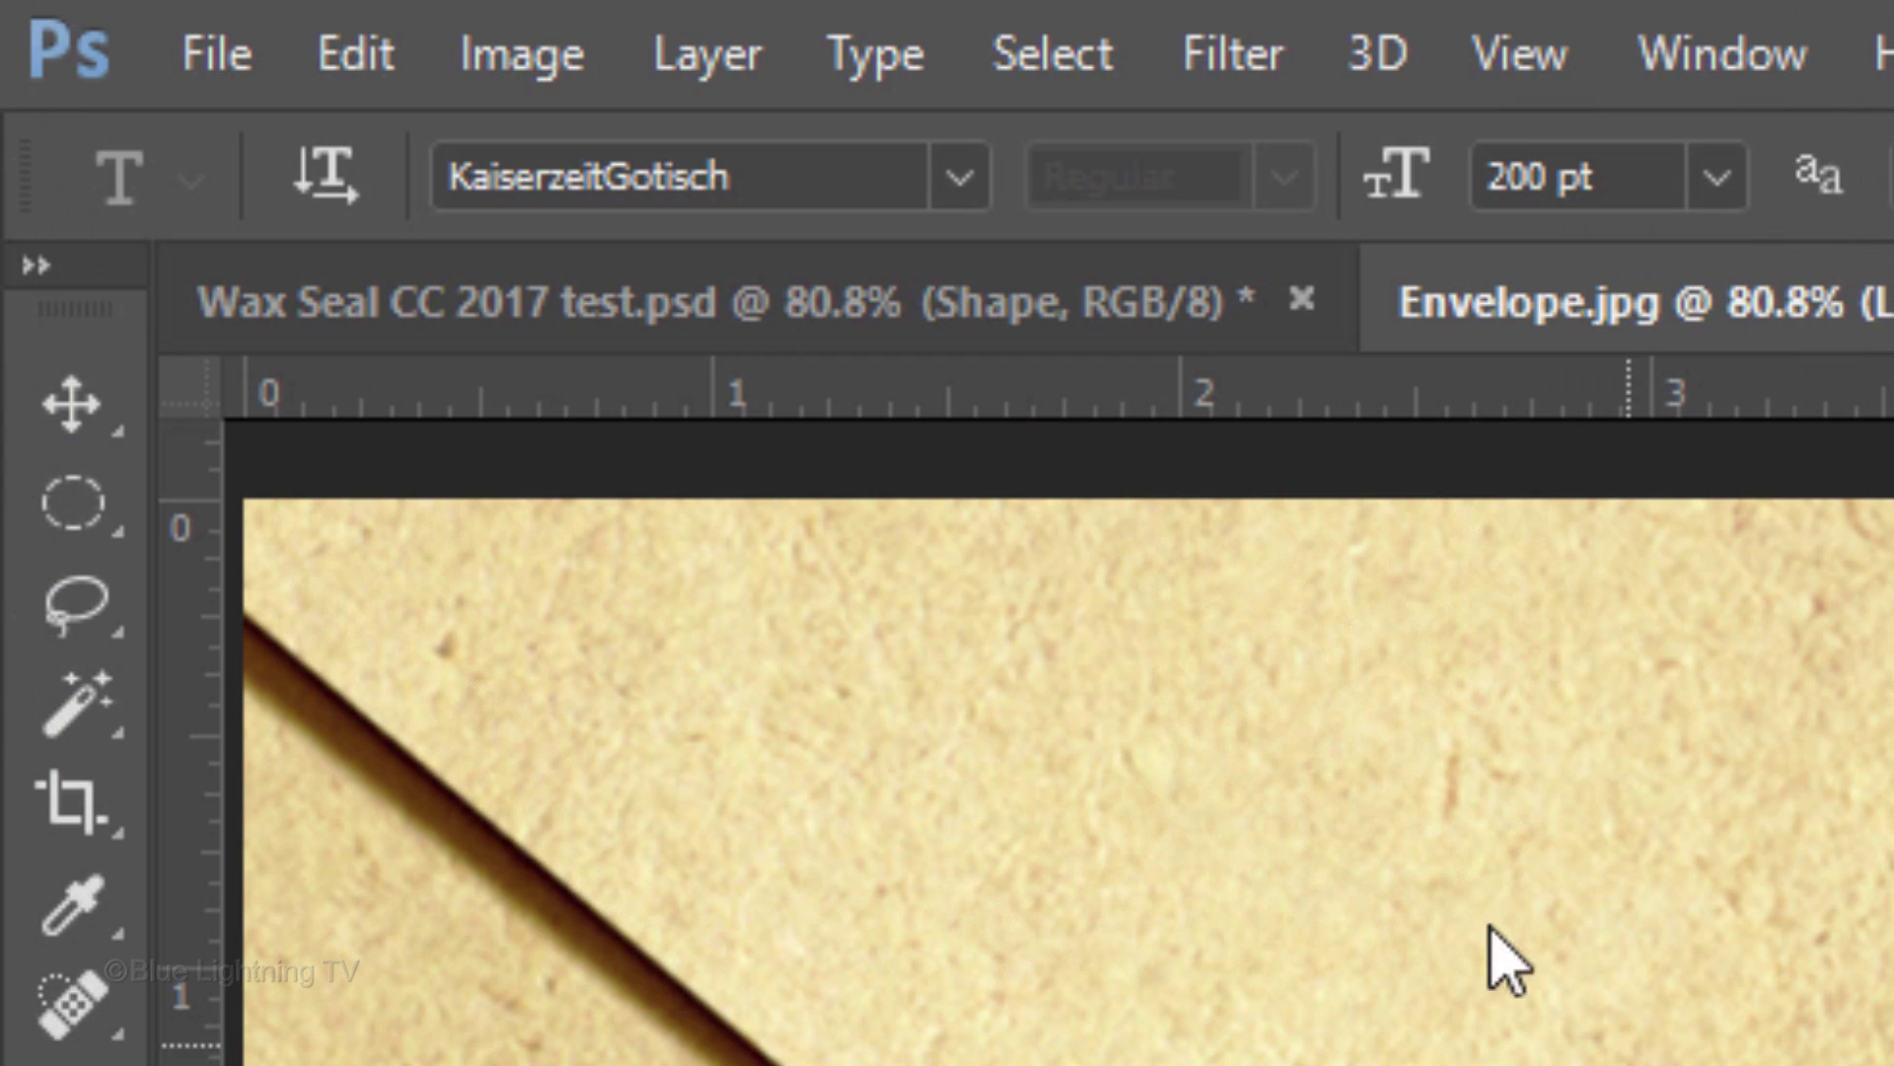
# Set the type to KaiserzeitGotisch at 200 pt with a white text colour
pyautogui.click(221, 40)
pyautogui.write('kaiser')
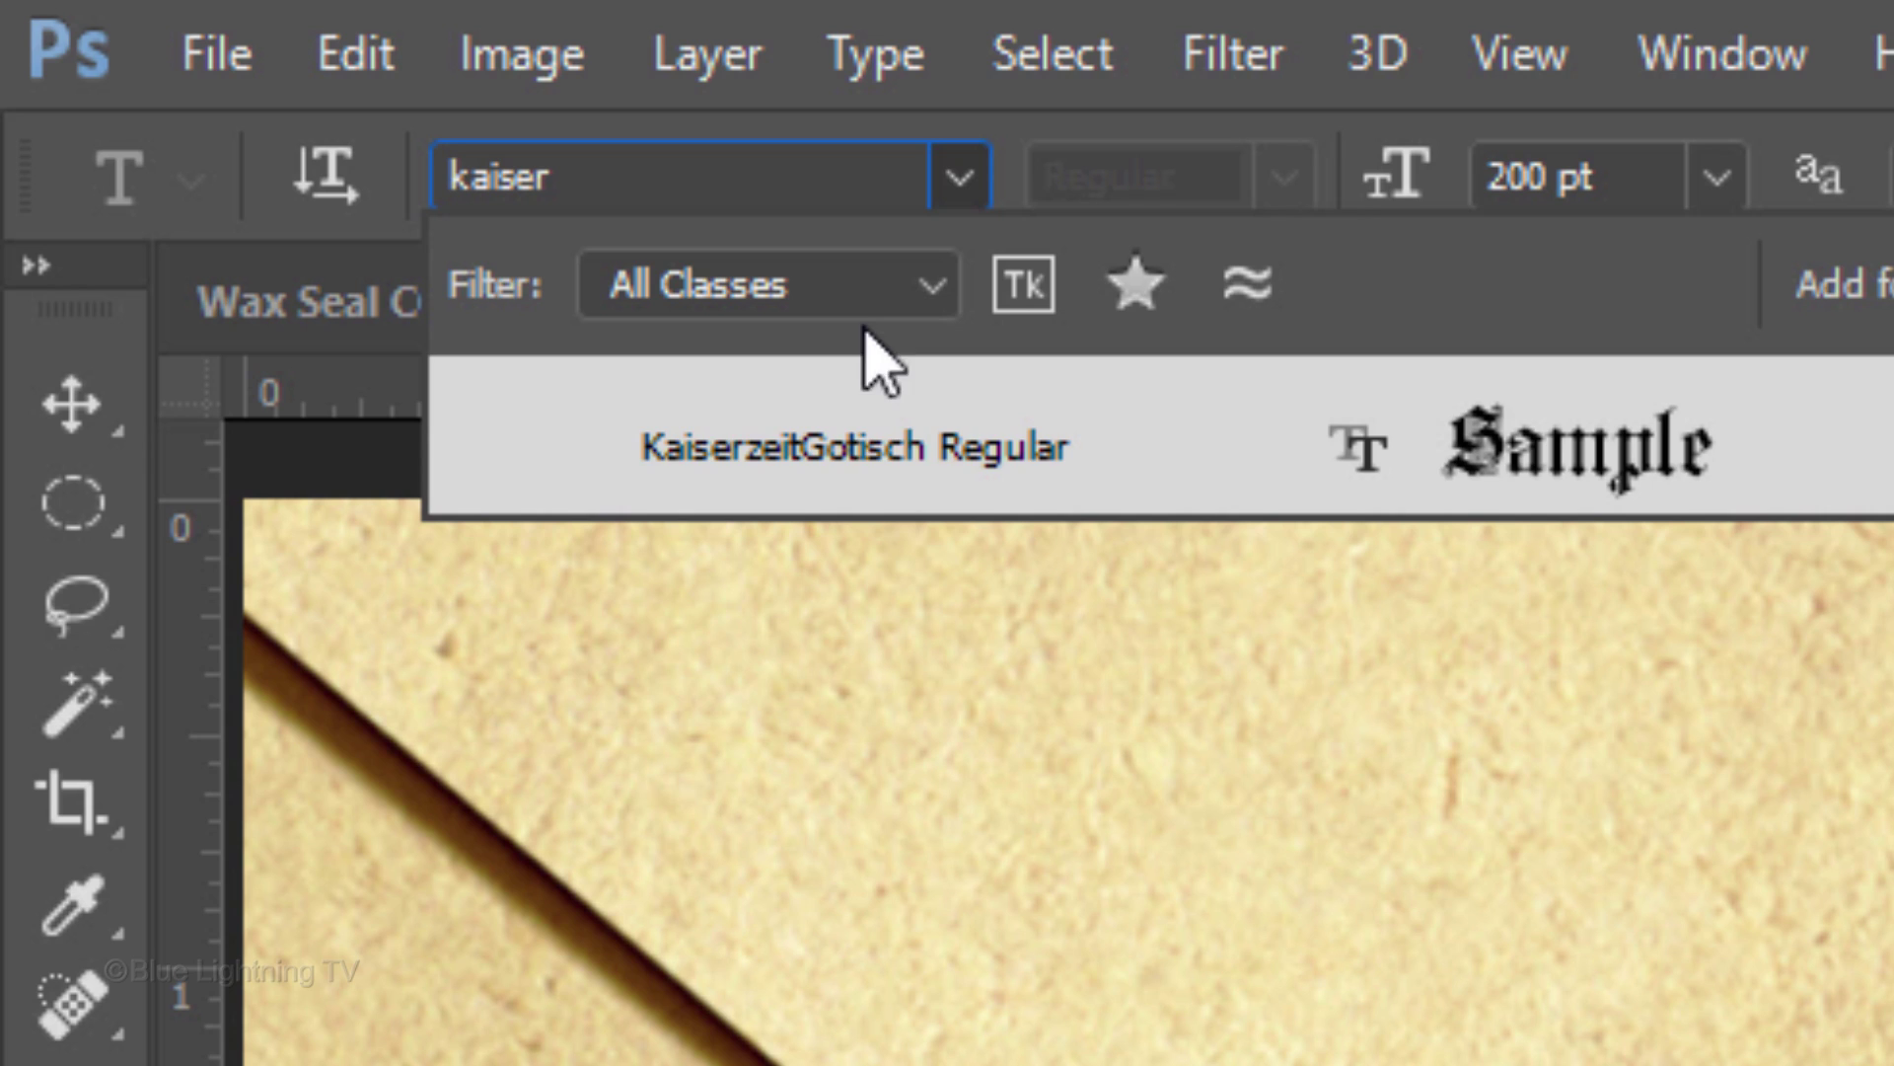
pyautogui.click(873, 447)
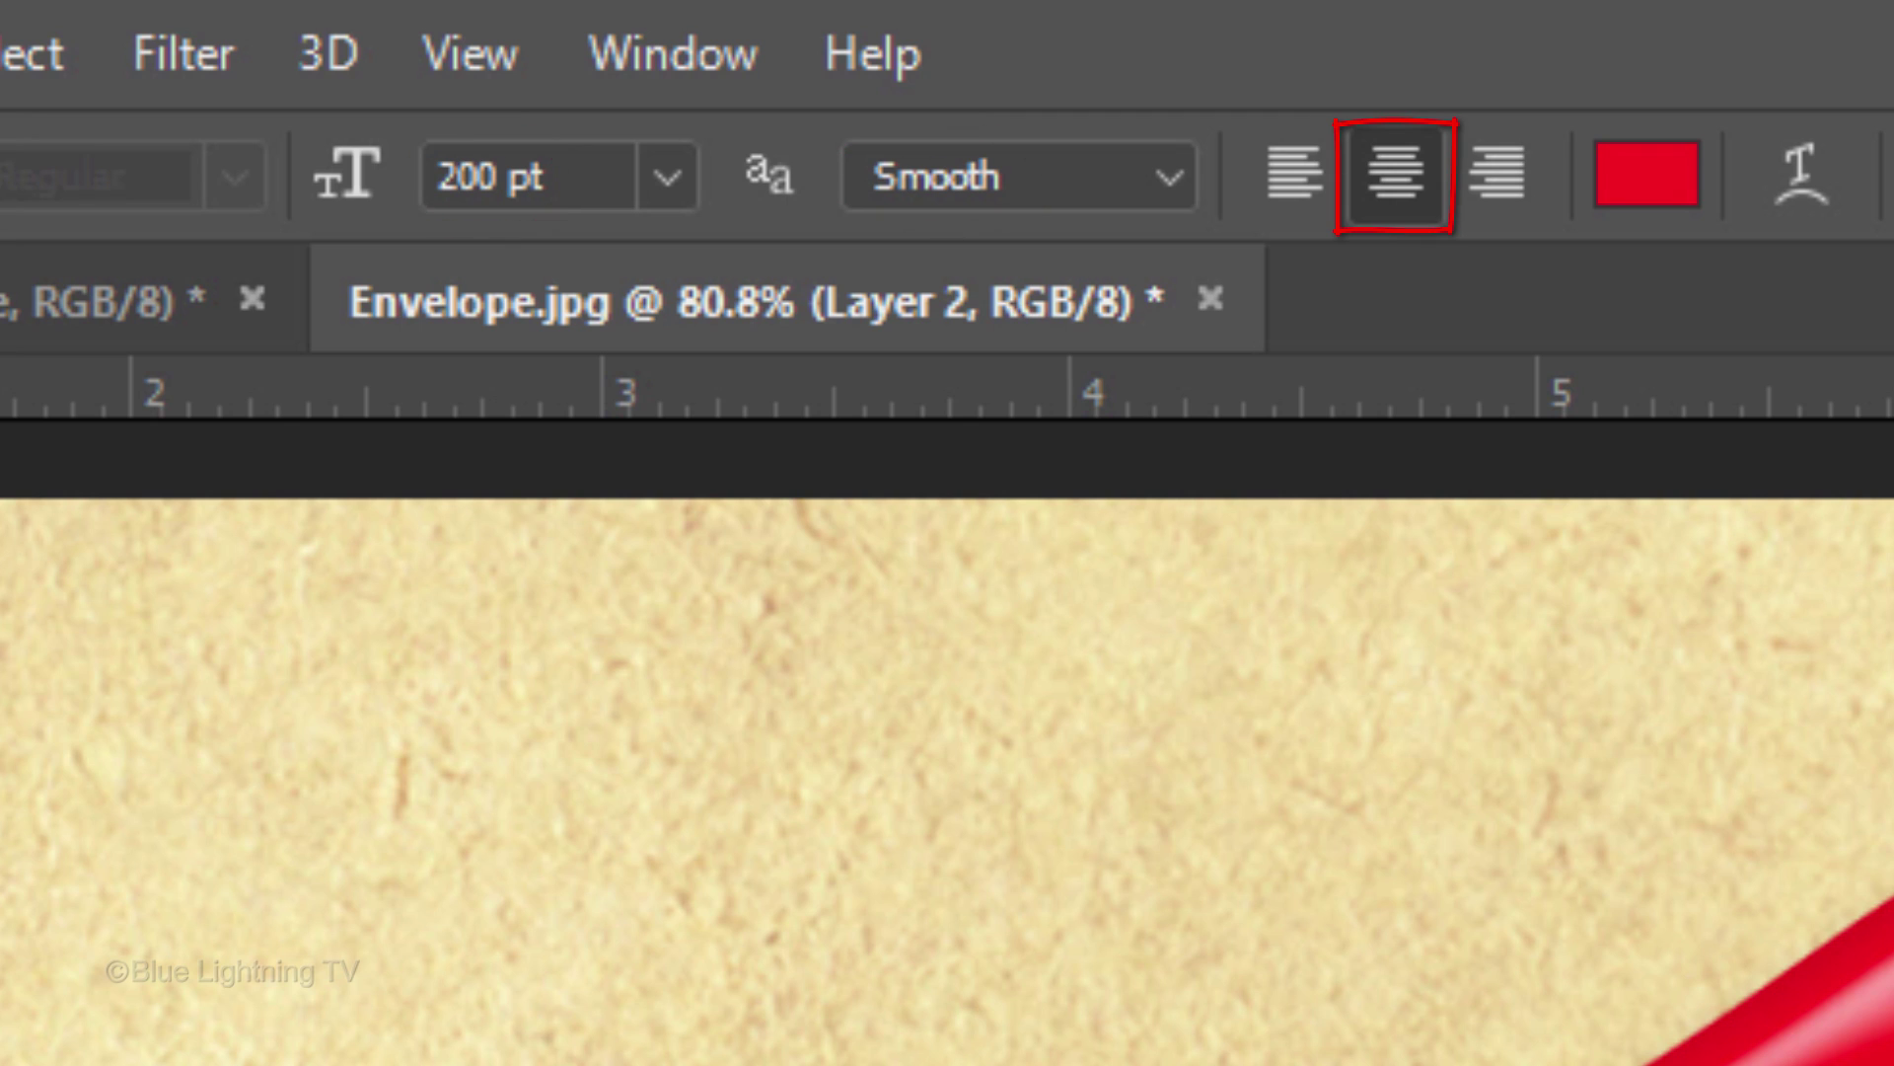
pyautogui.click(1628, 178)
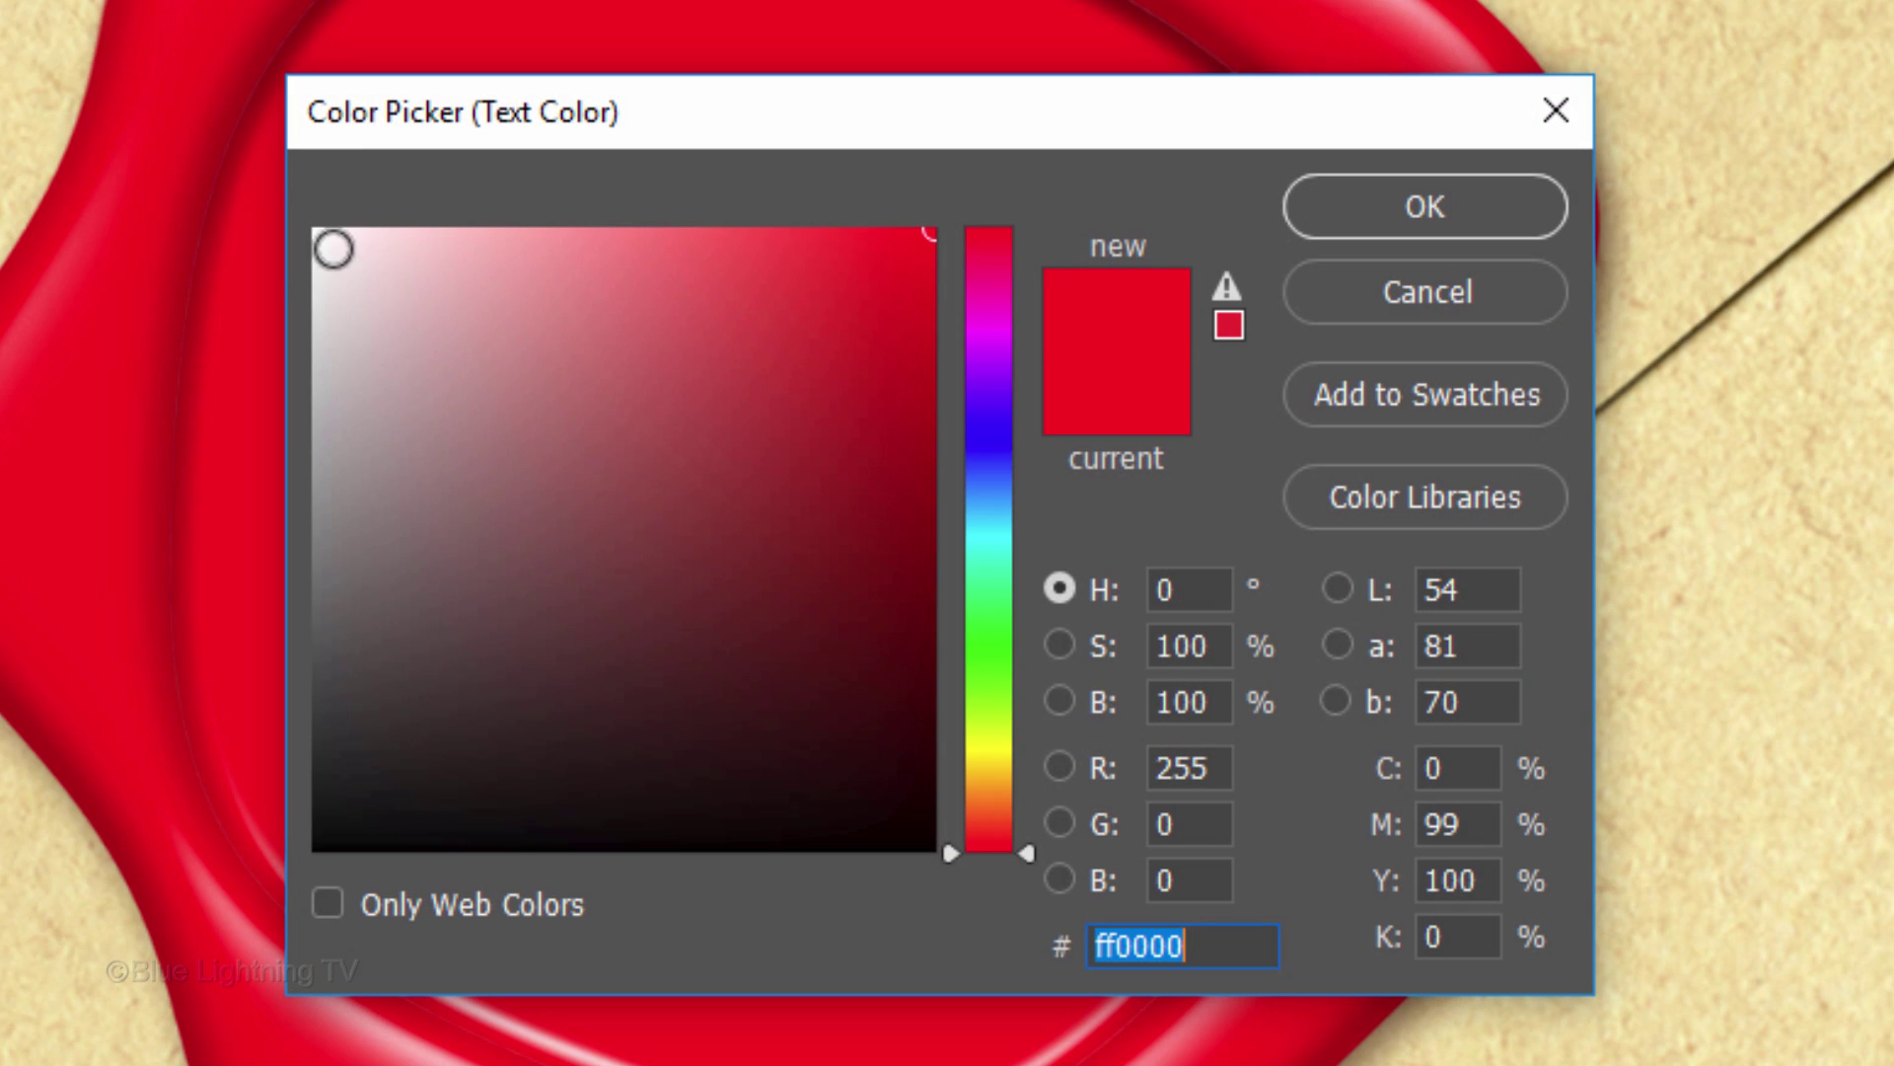
pyautogui.moveTo(331, 246); pyautogui.dragTo(244, 186)
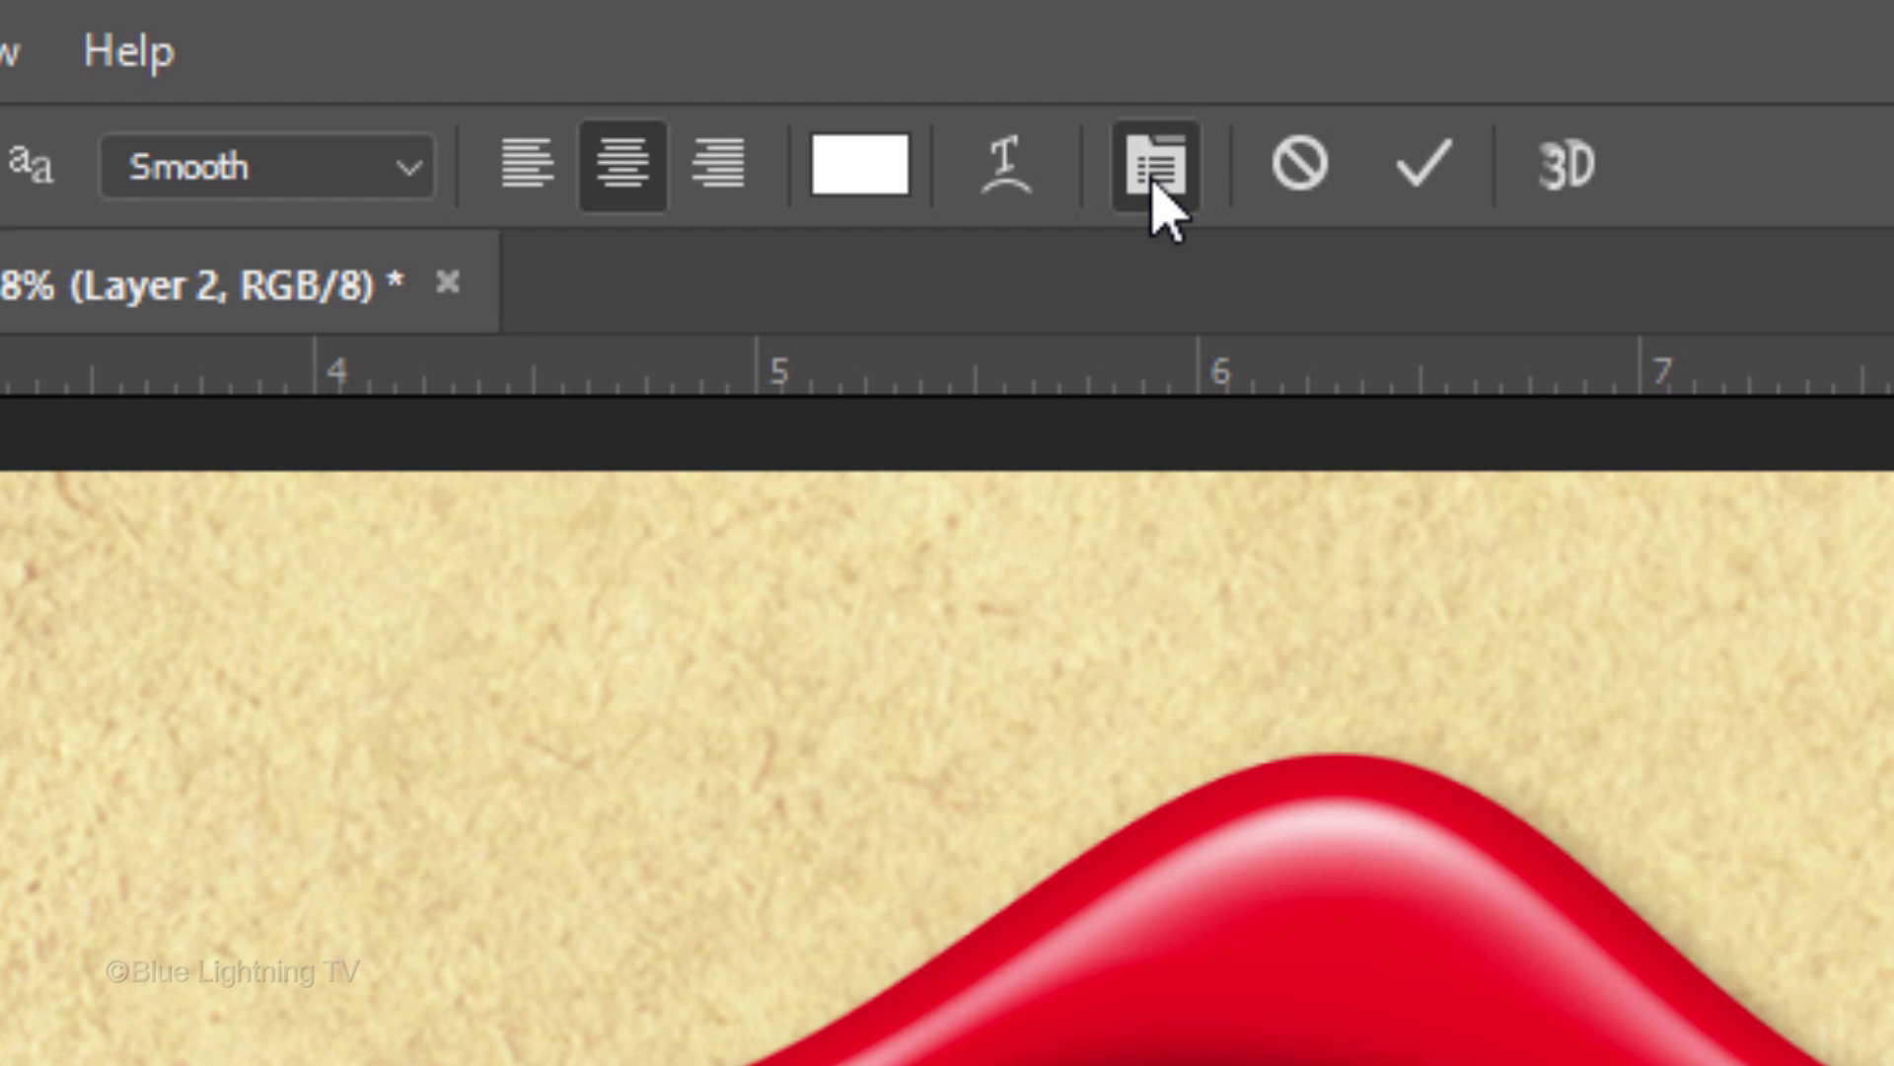
# Baseline-shift the J downward and tighten the kerning between B and J
pyautogui.click(1155, 170)
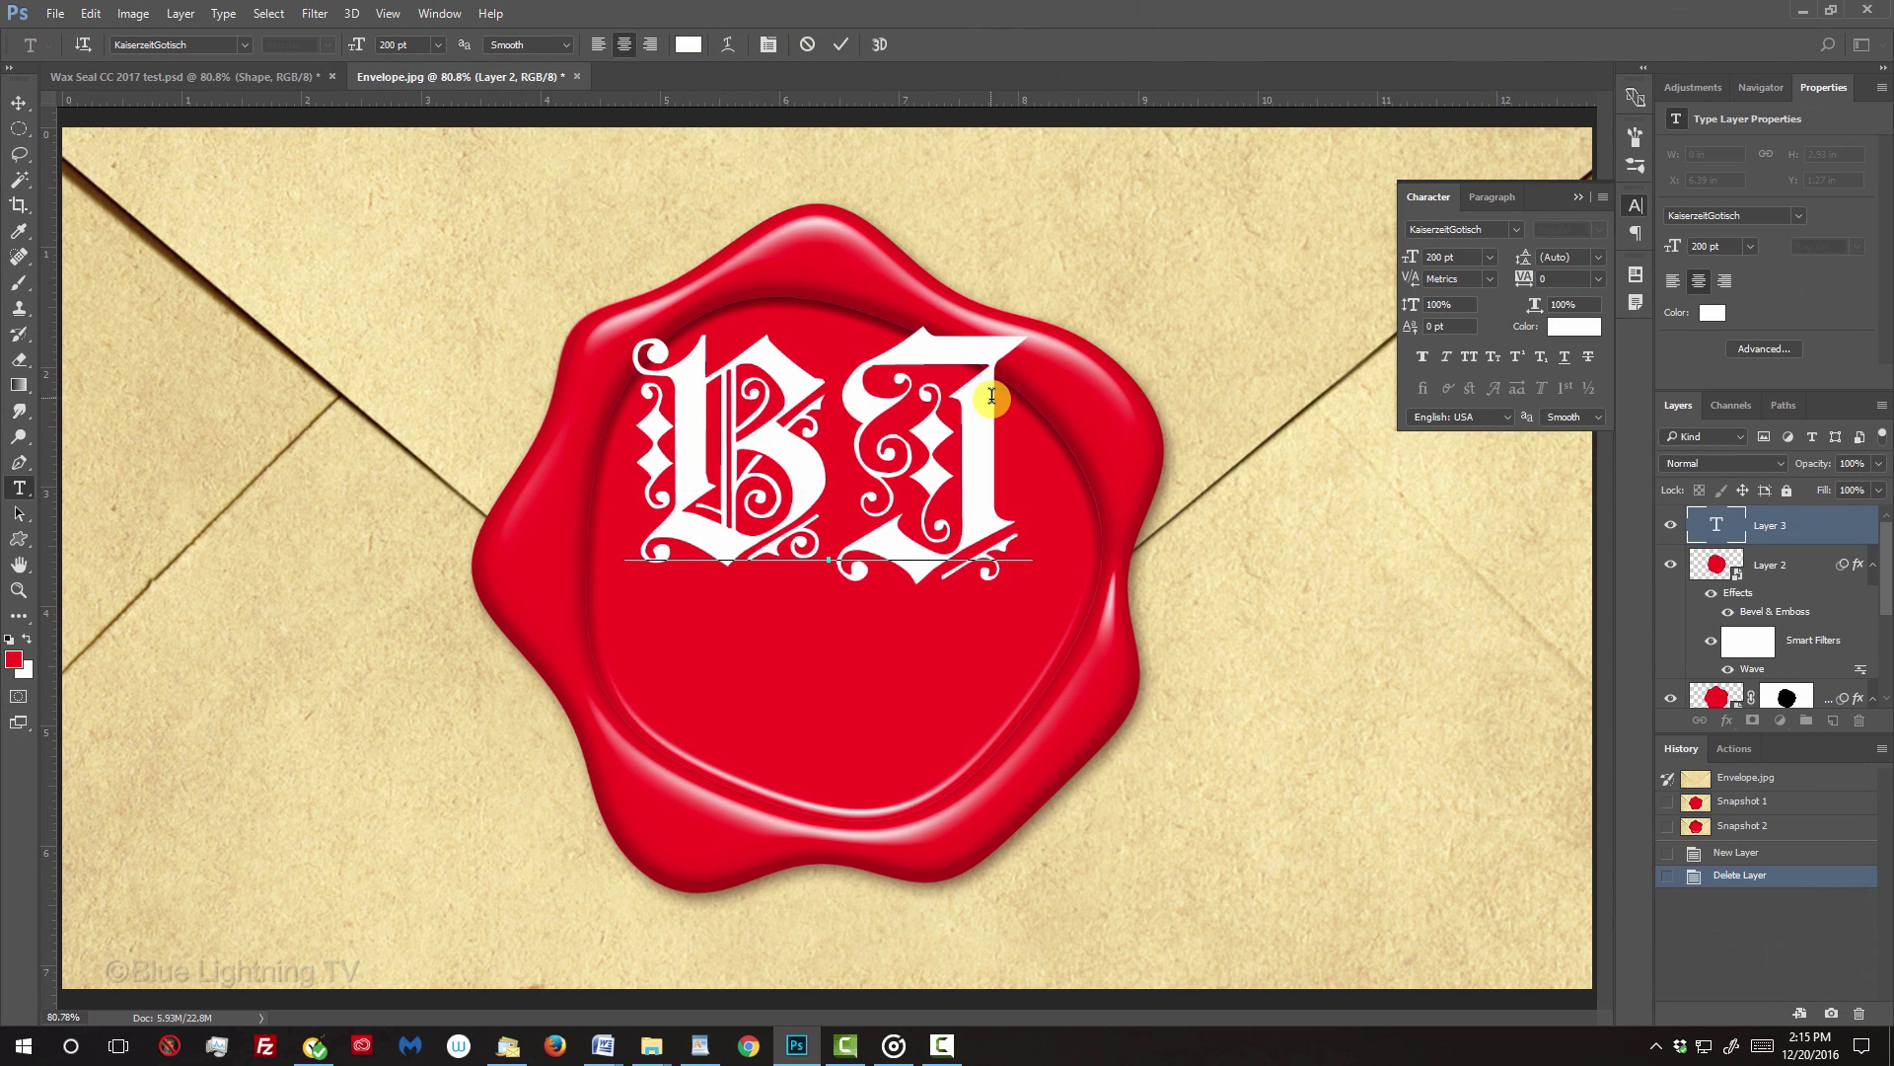
pyautogui.moveTo(988, 408); pyautogui.dragTo(866, 423)
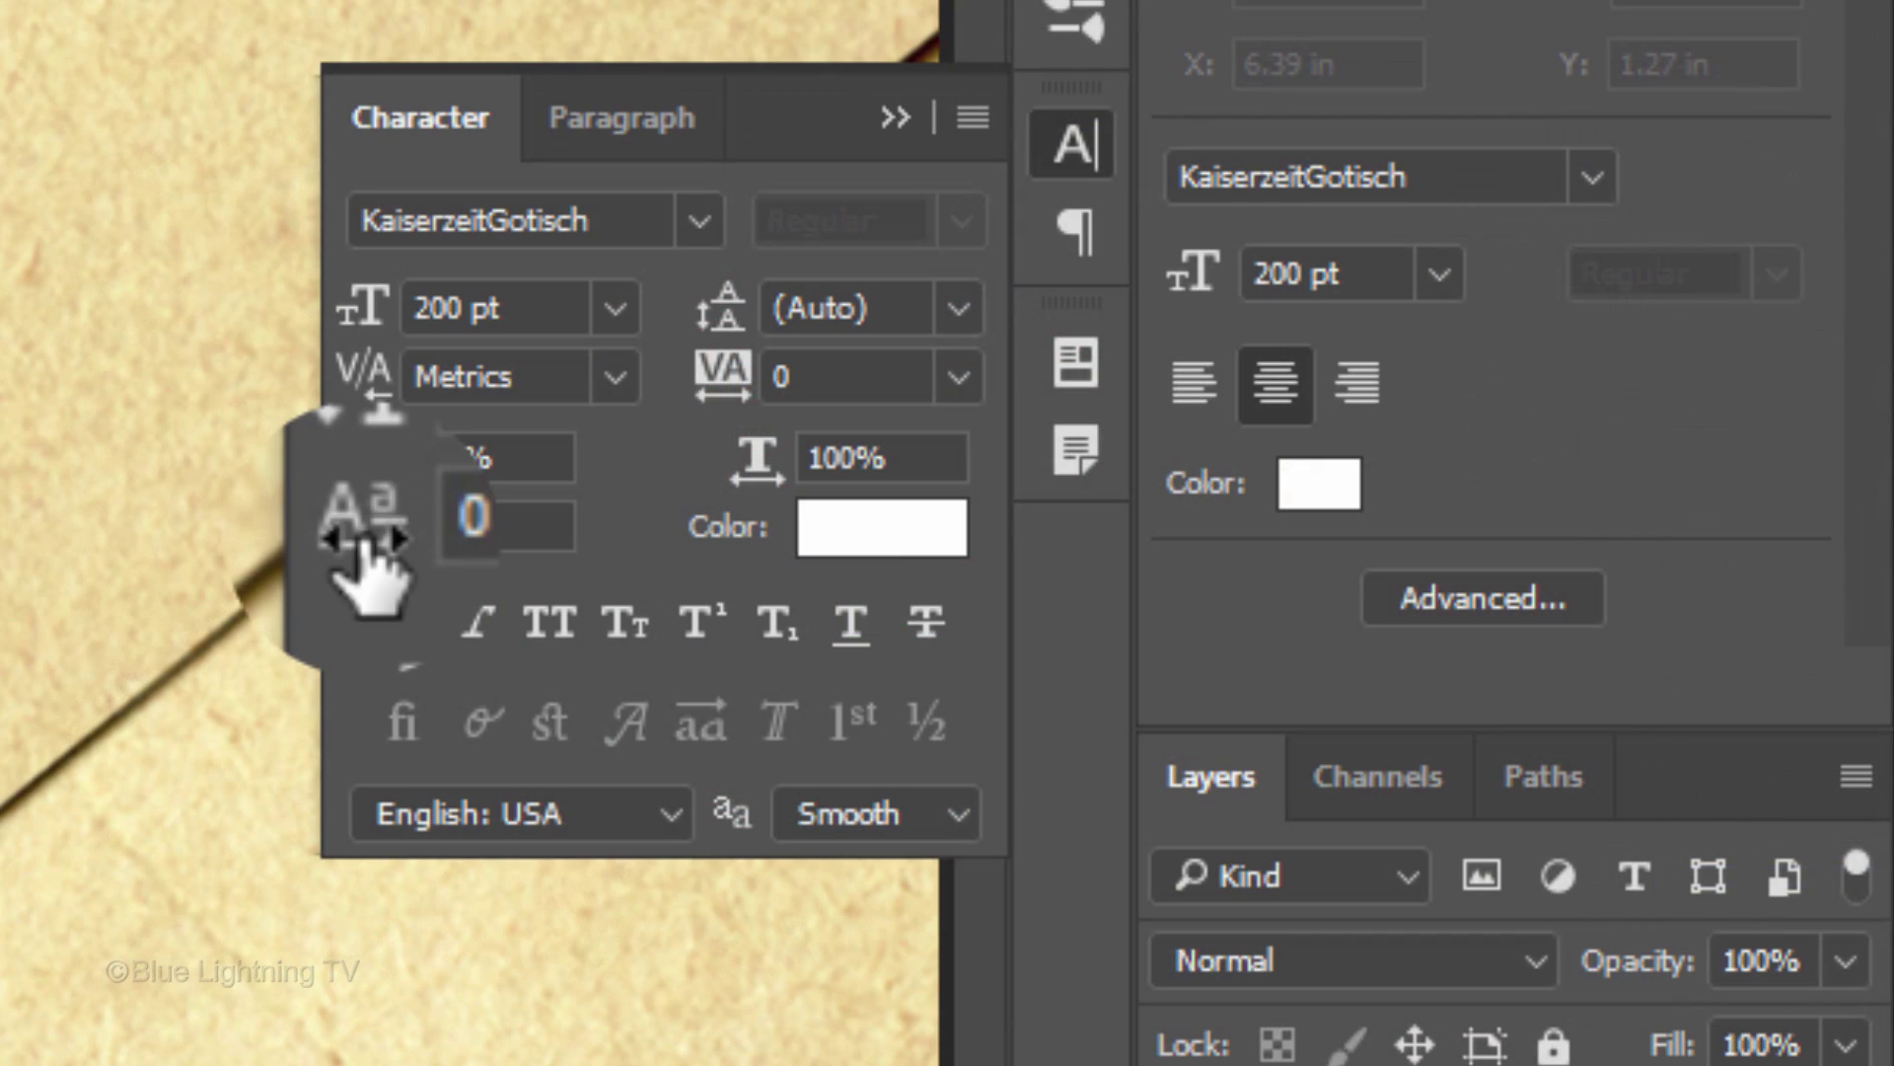
pyautogui.moveTo(364, 562)
pyautogui.mouseDown()
pyautogui.moveTo(1419, 332)
pyautogui.moveTo(1377, 337)
pyautogui.mouseUp()
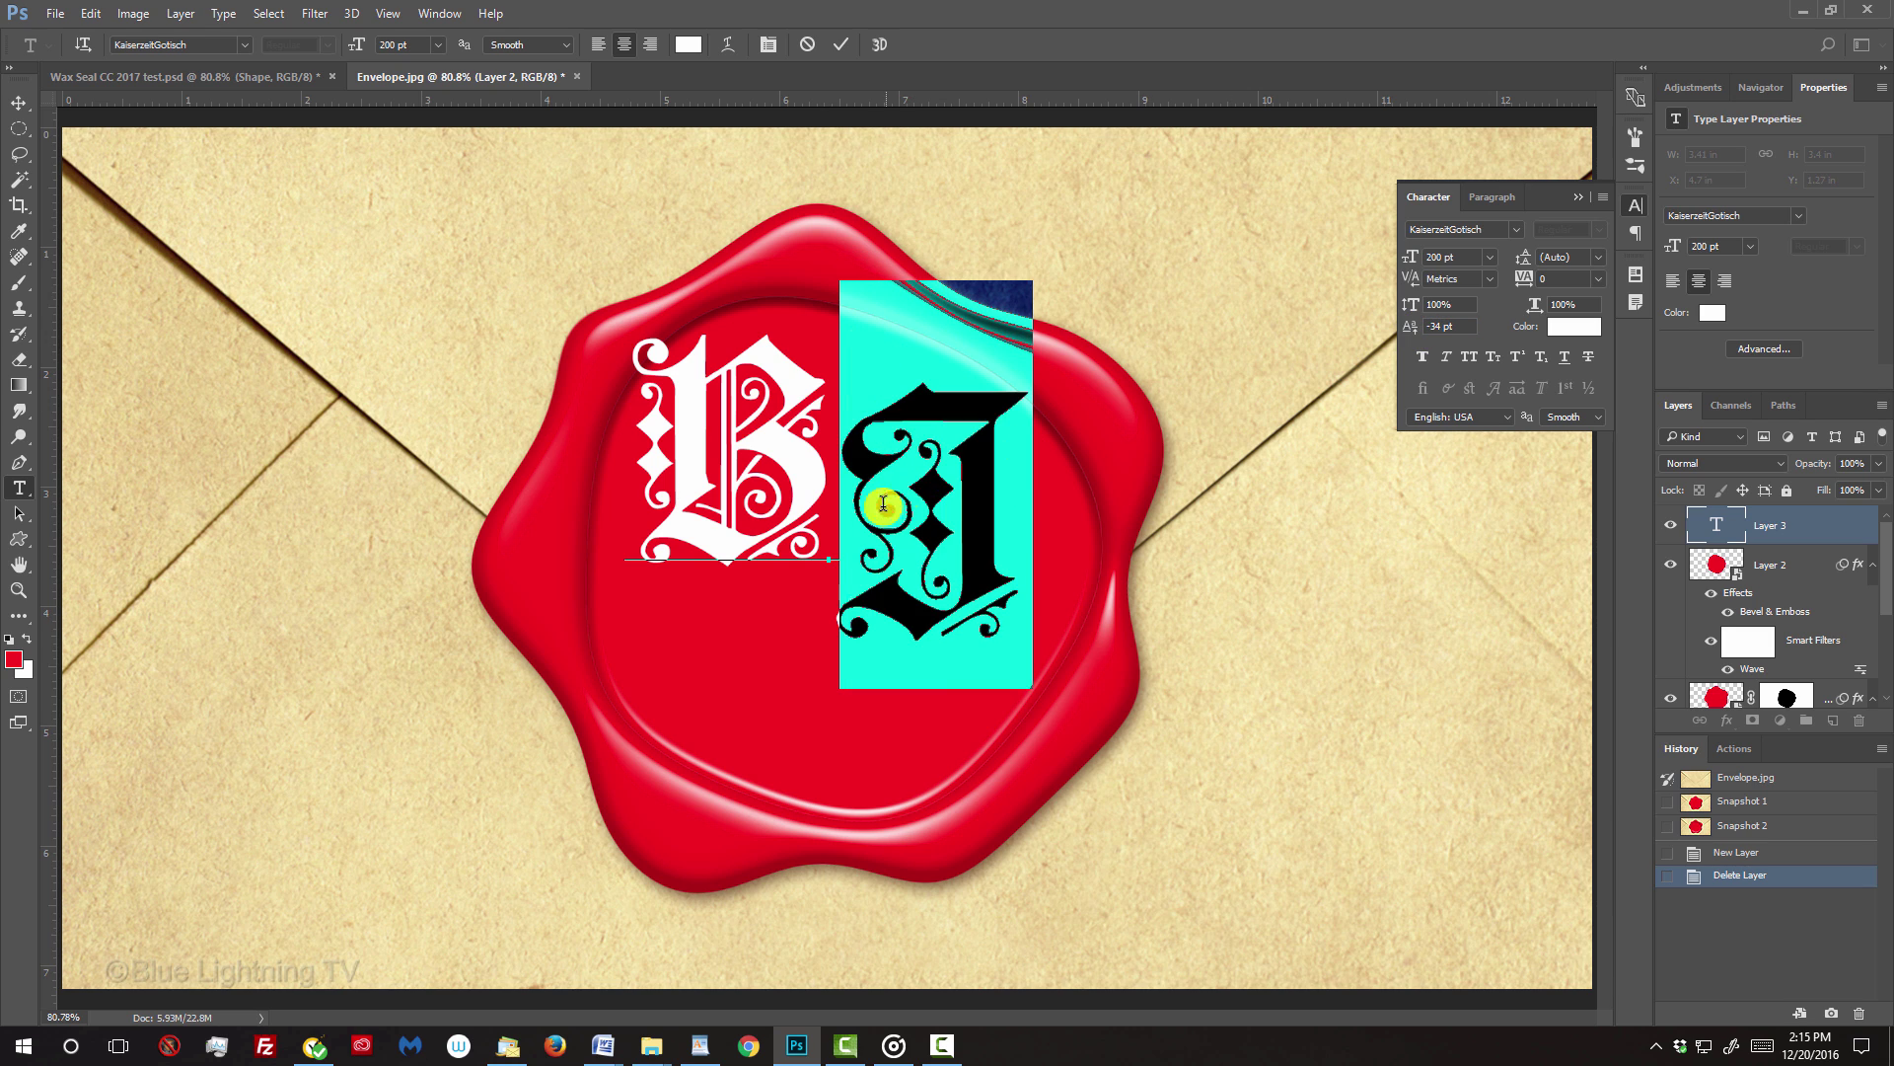
pyautogui.click(849, 528)
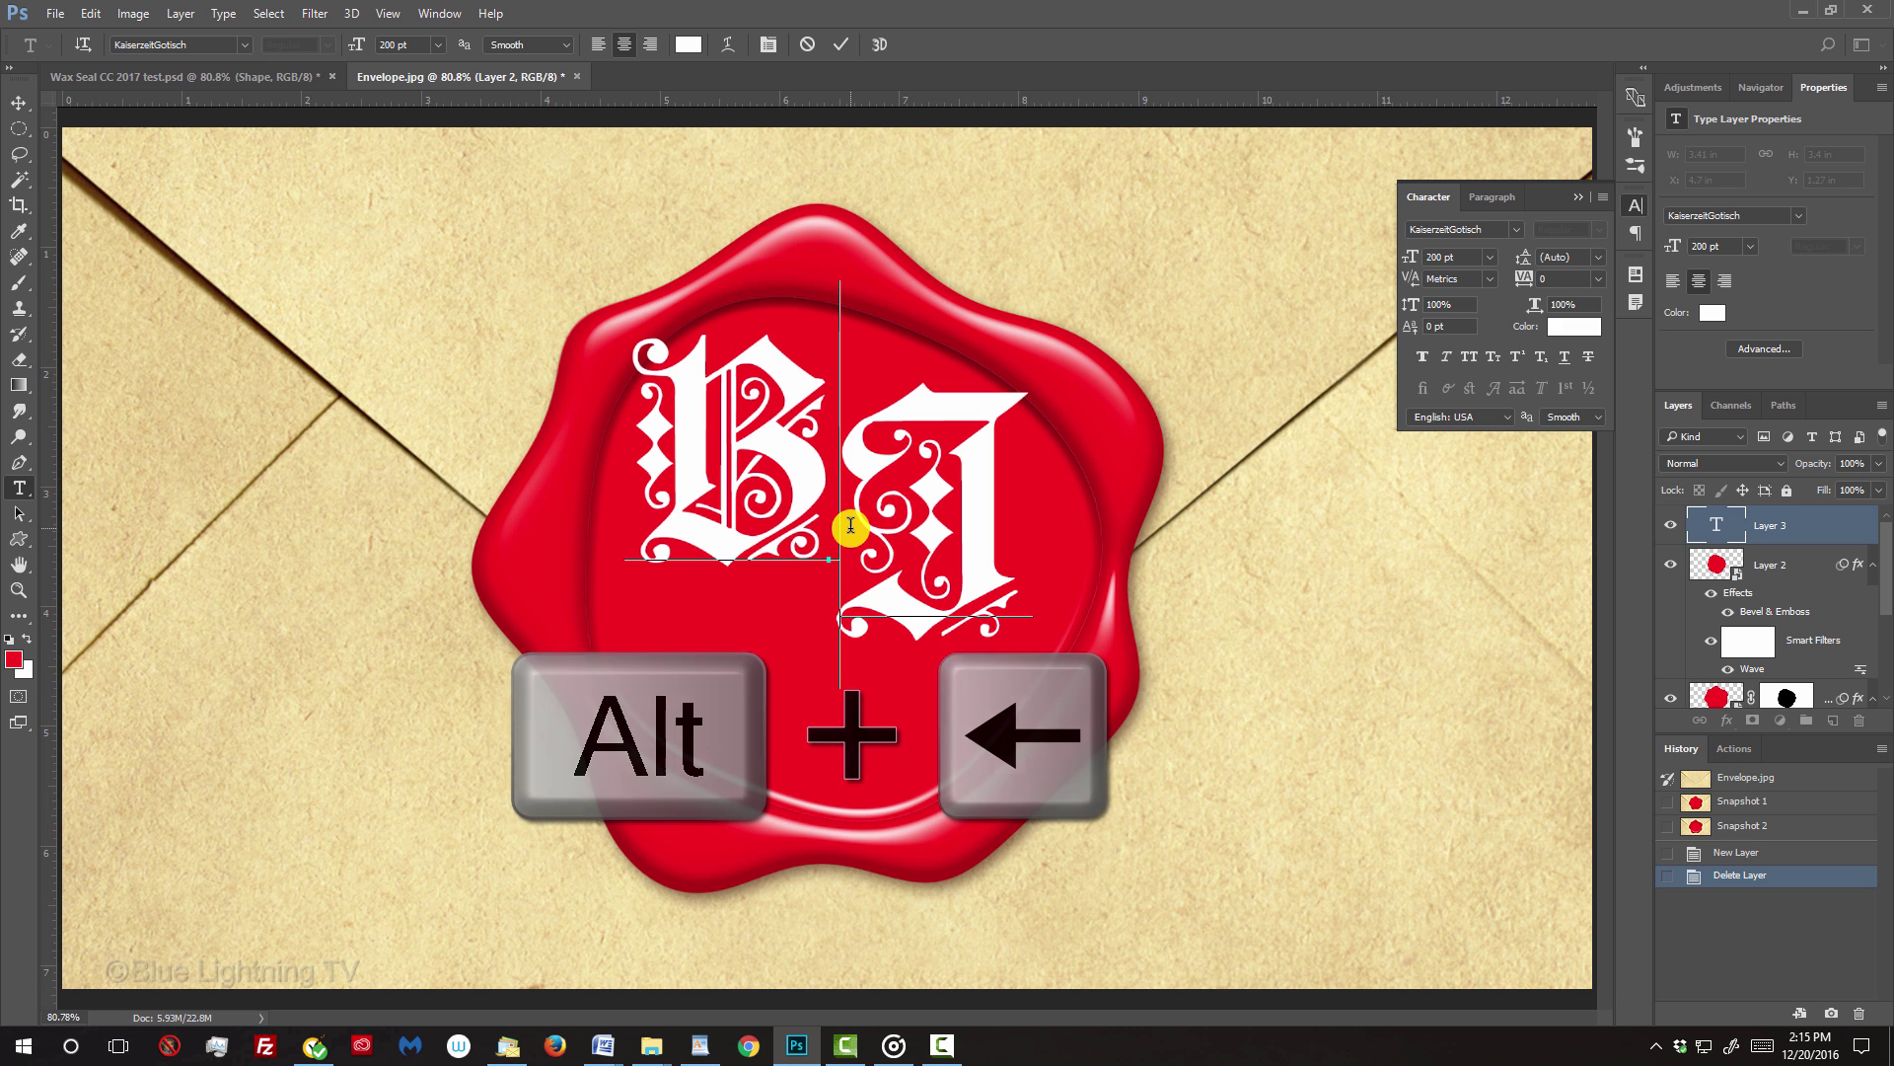
pyautogui.hotkey('alt', 'Left')
pyautogui.hotkey('alt', 'Left')
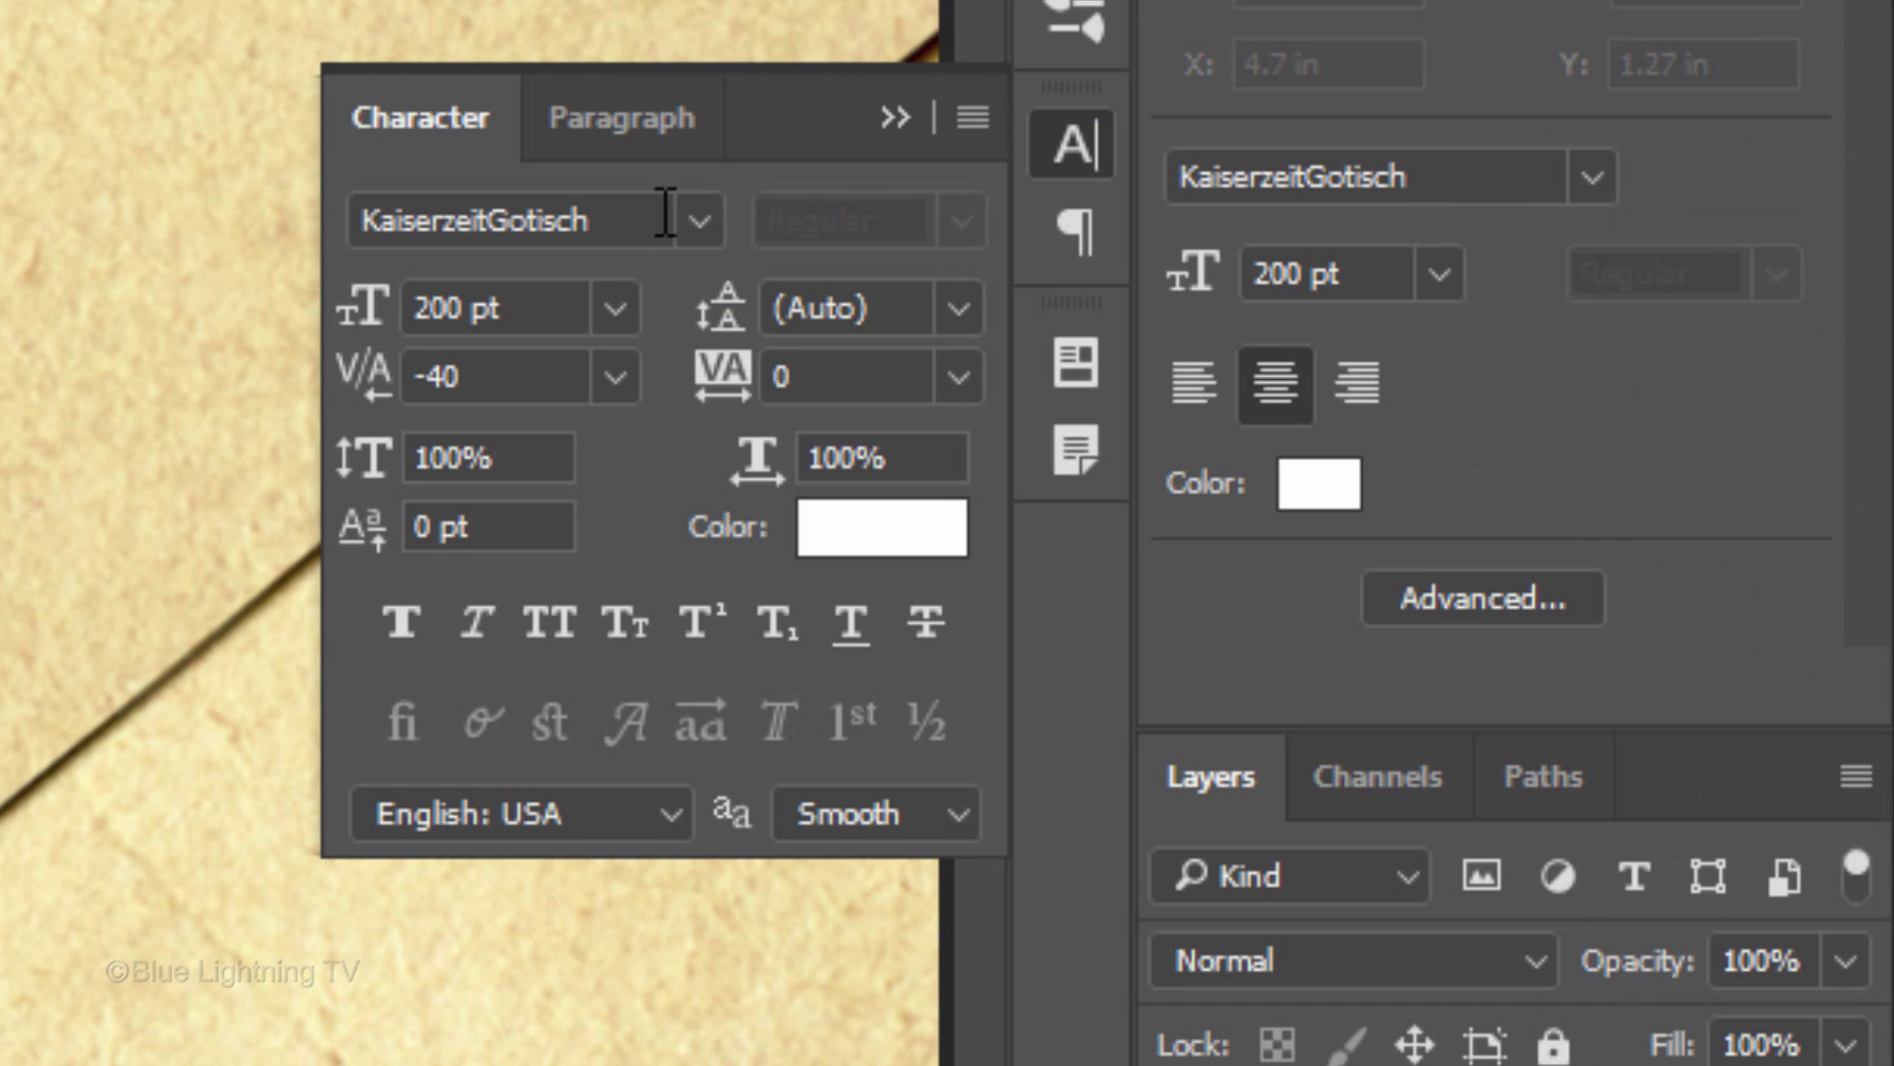
# Commit the BJ type layer and move the monogram lower on the seal
pyautogui.click(880, 110)
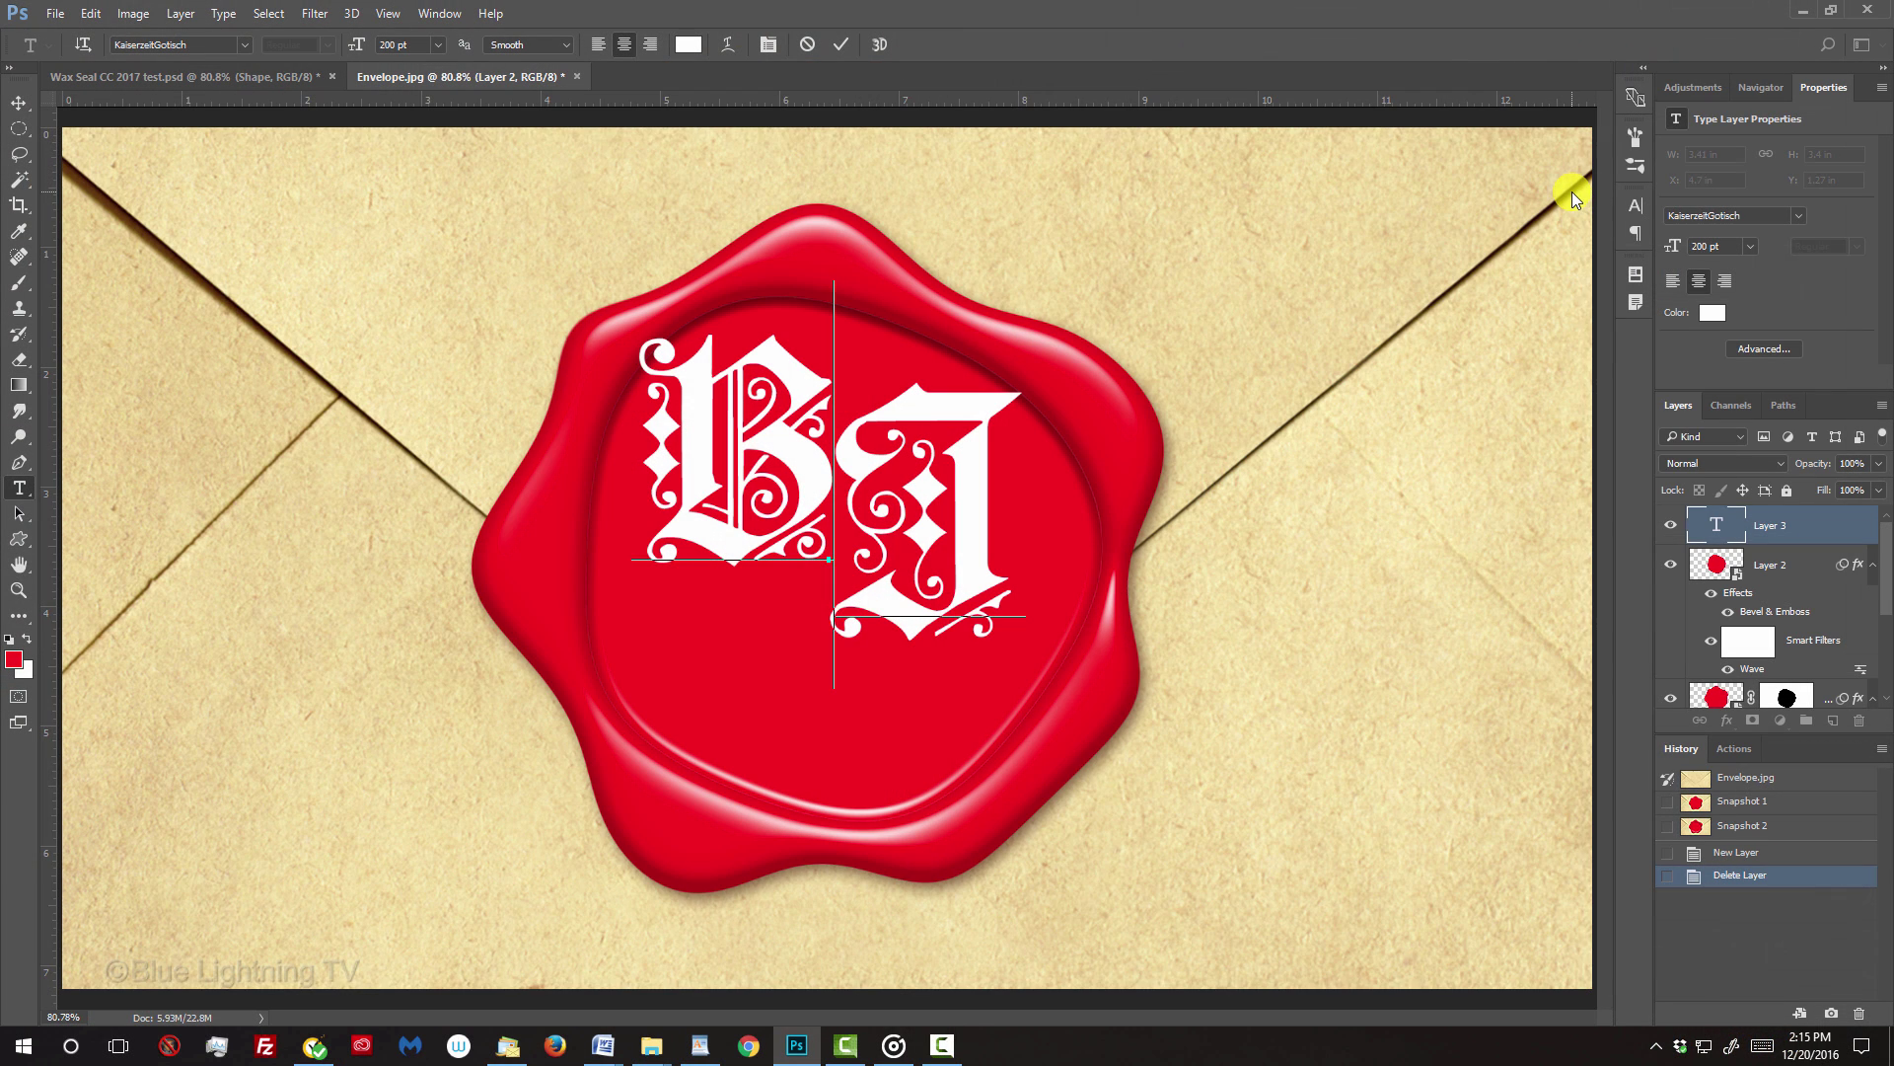
pyautogui.click(19, 104)
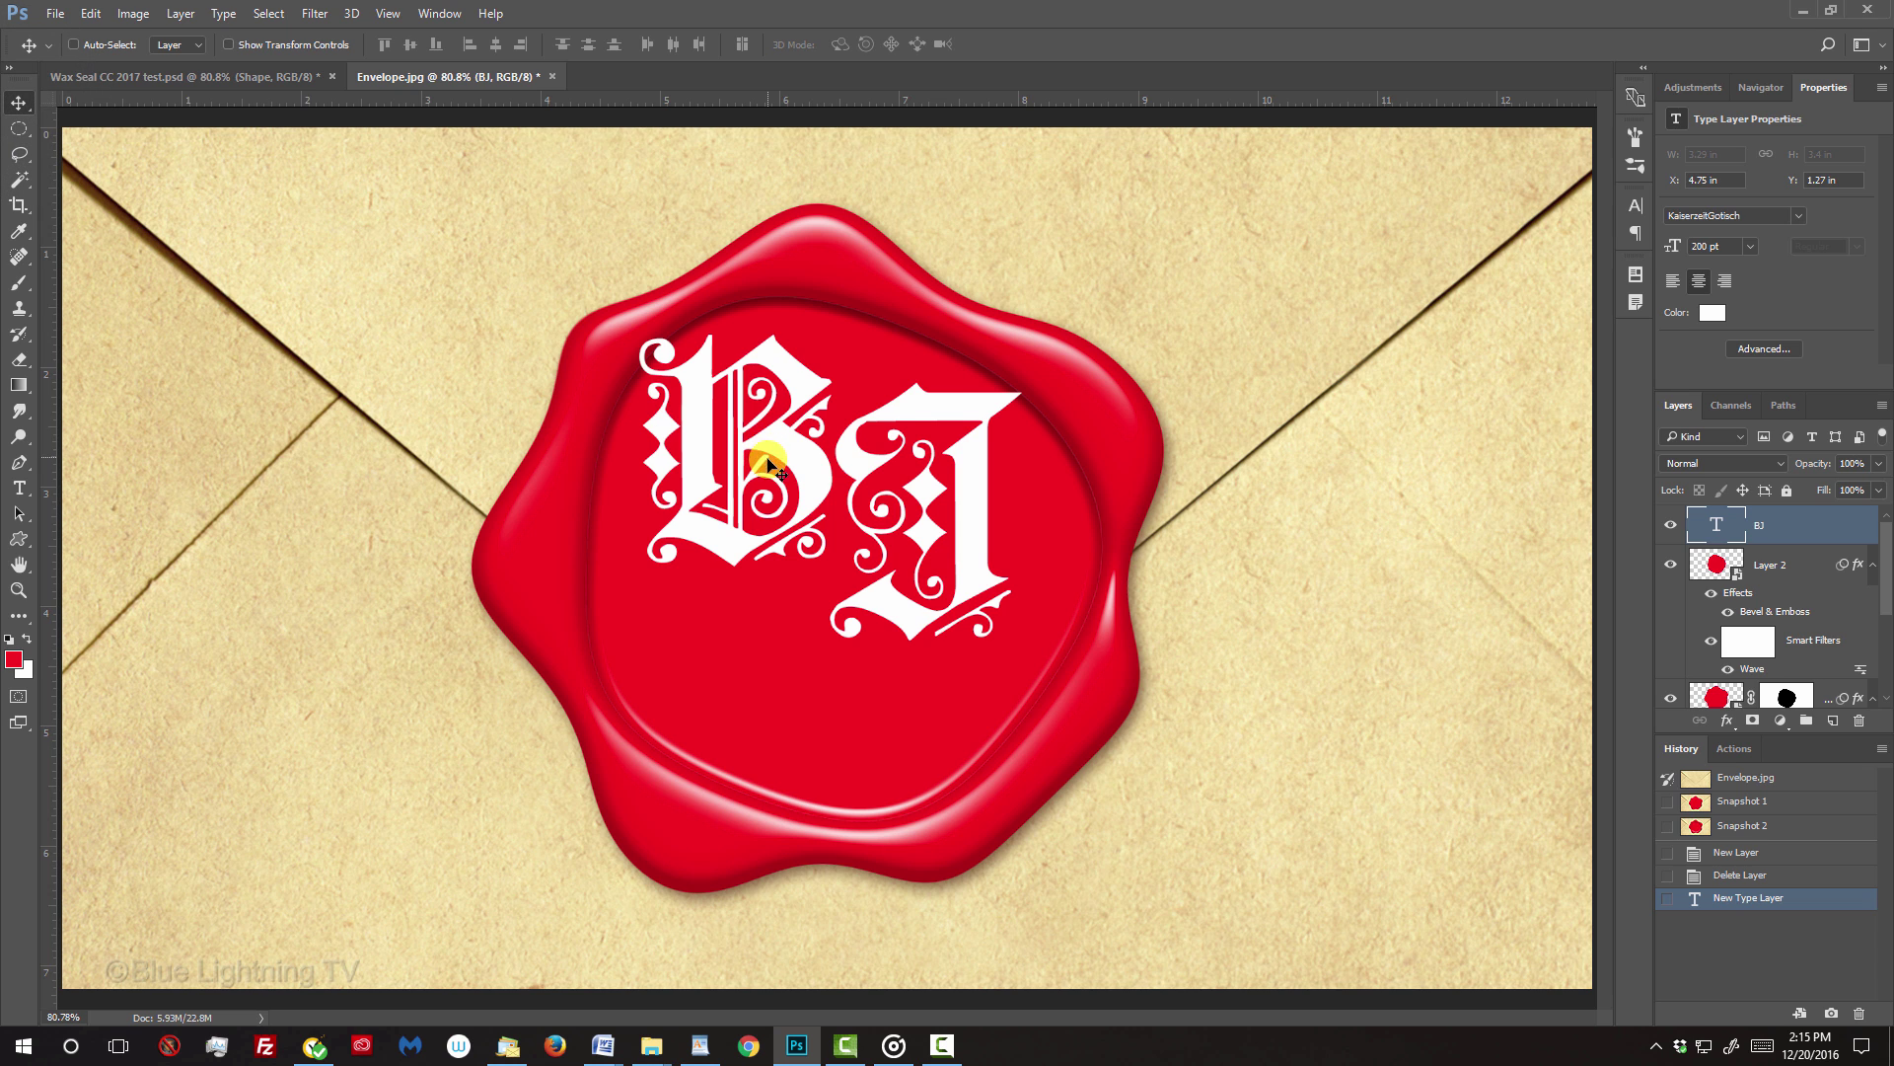
pyautogui.moveTo(766, 464)
pyautogui.mouseDown()
pyautogui.moveTo(756, 540)
pyautogui.moveTo(780, 503)
pyautogui.mouseUp()
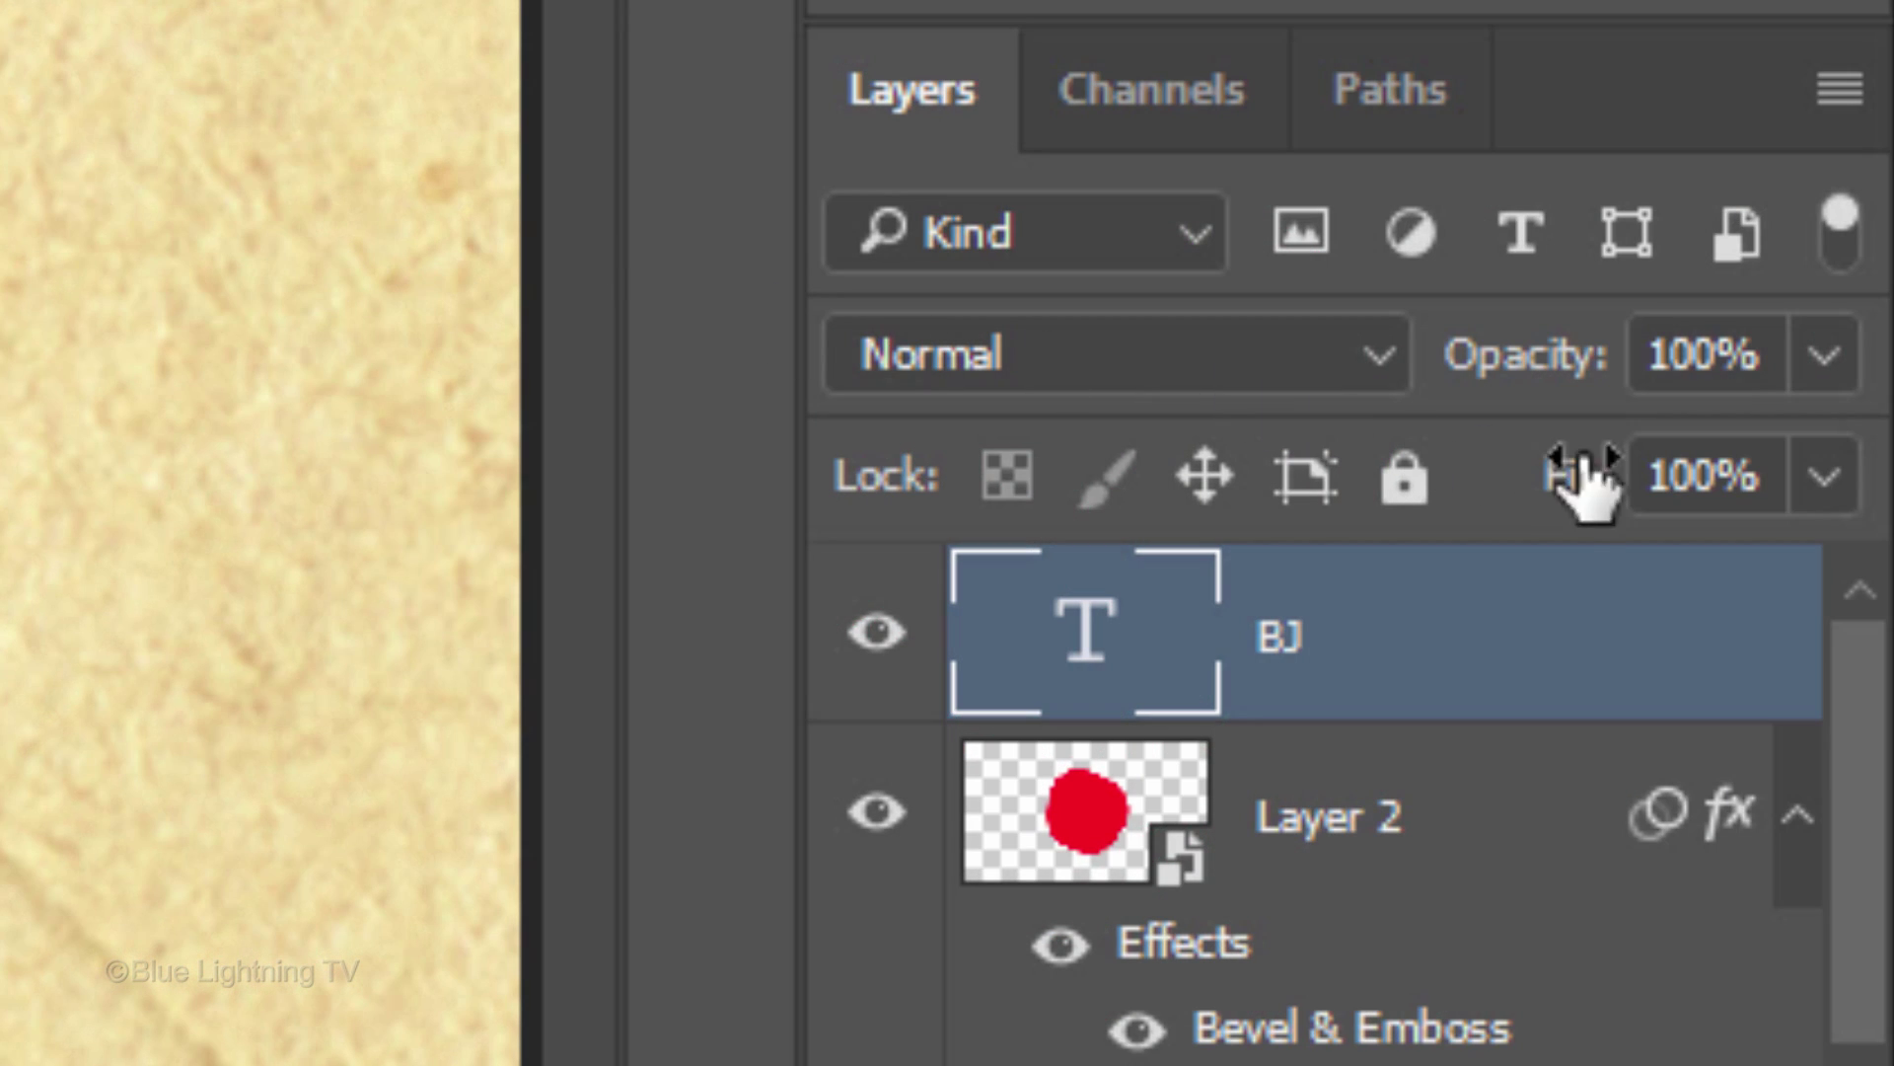
# Set the BJ layer fill to 0% and add an upward Emboss at depth 200 with 40% shadow opacity
pyautogui.click(1831, 481)
pyautogui.moveTo(1806, 592); pyautogui.dragTo(1163, 585)
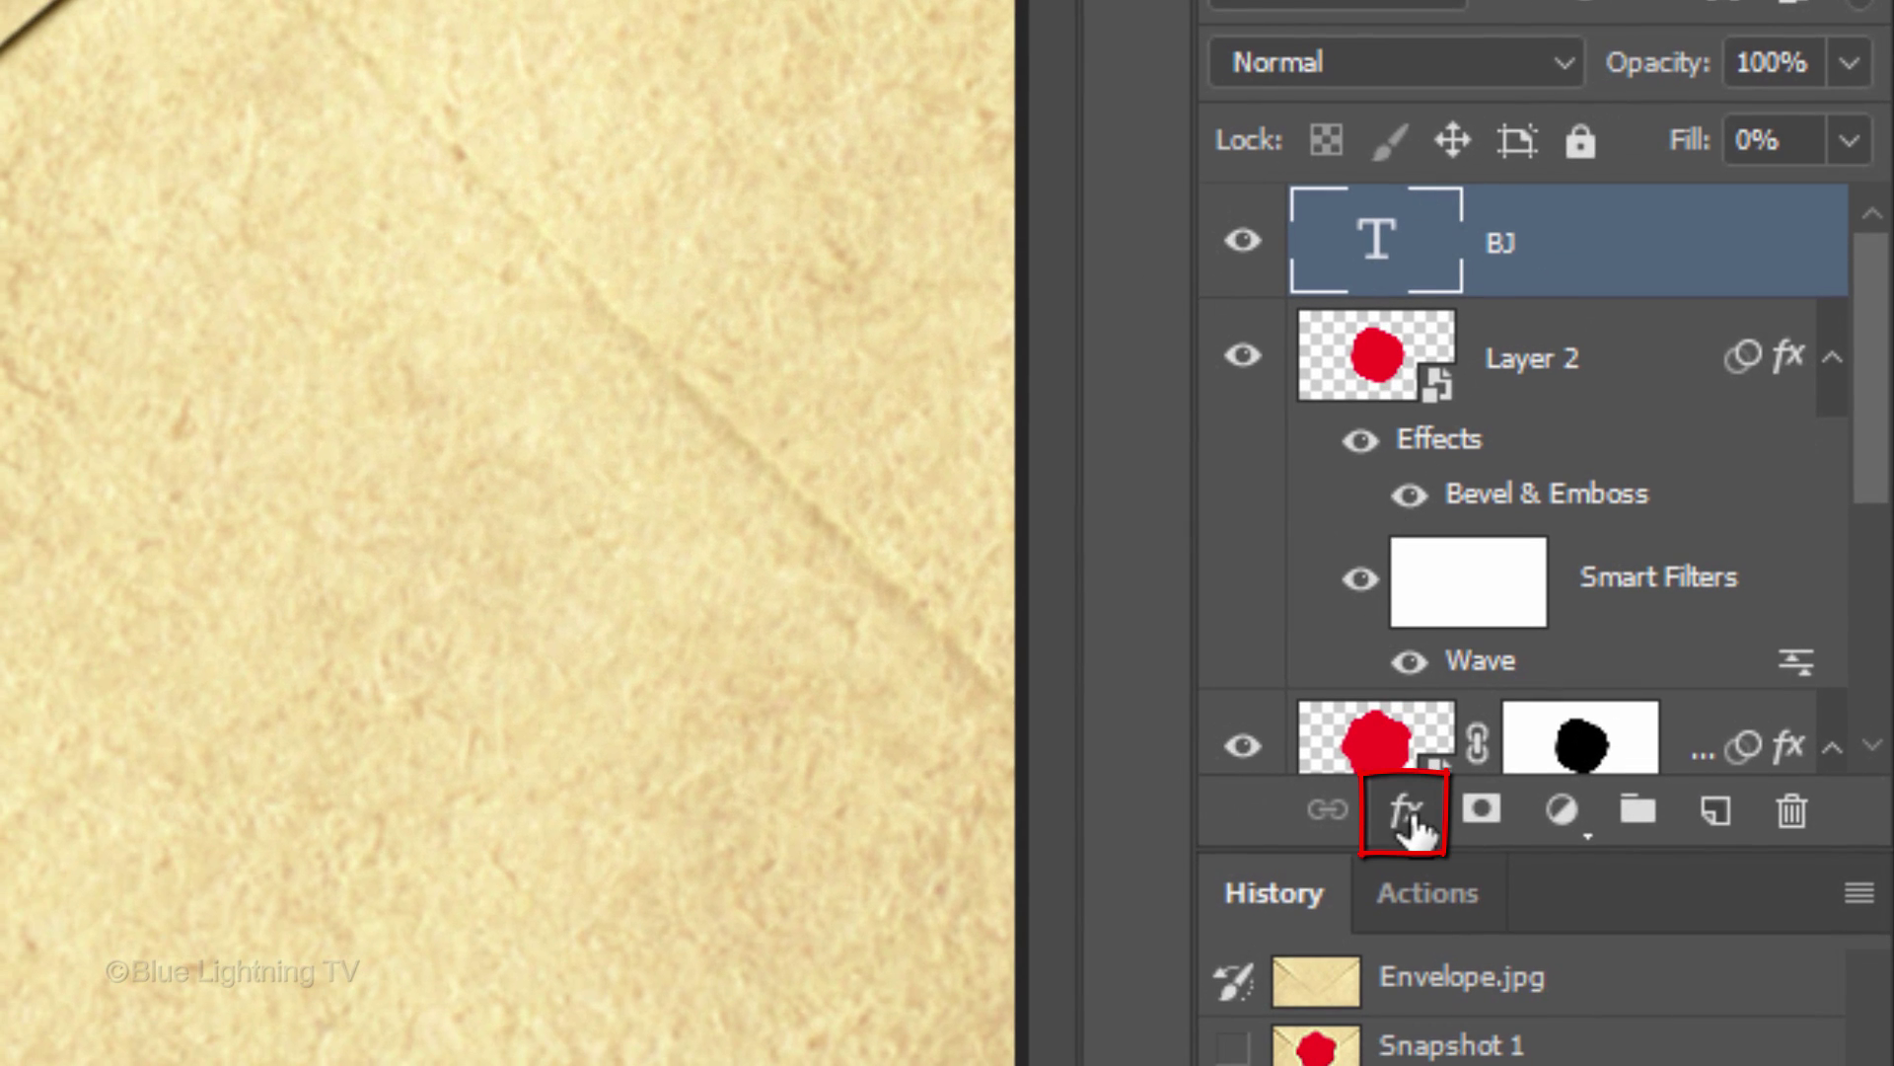
pyautogui.click(1410, 822)
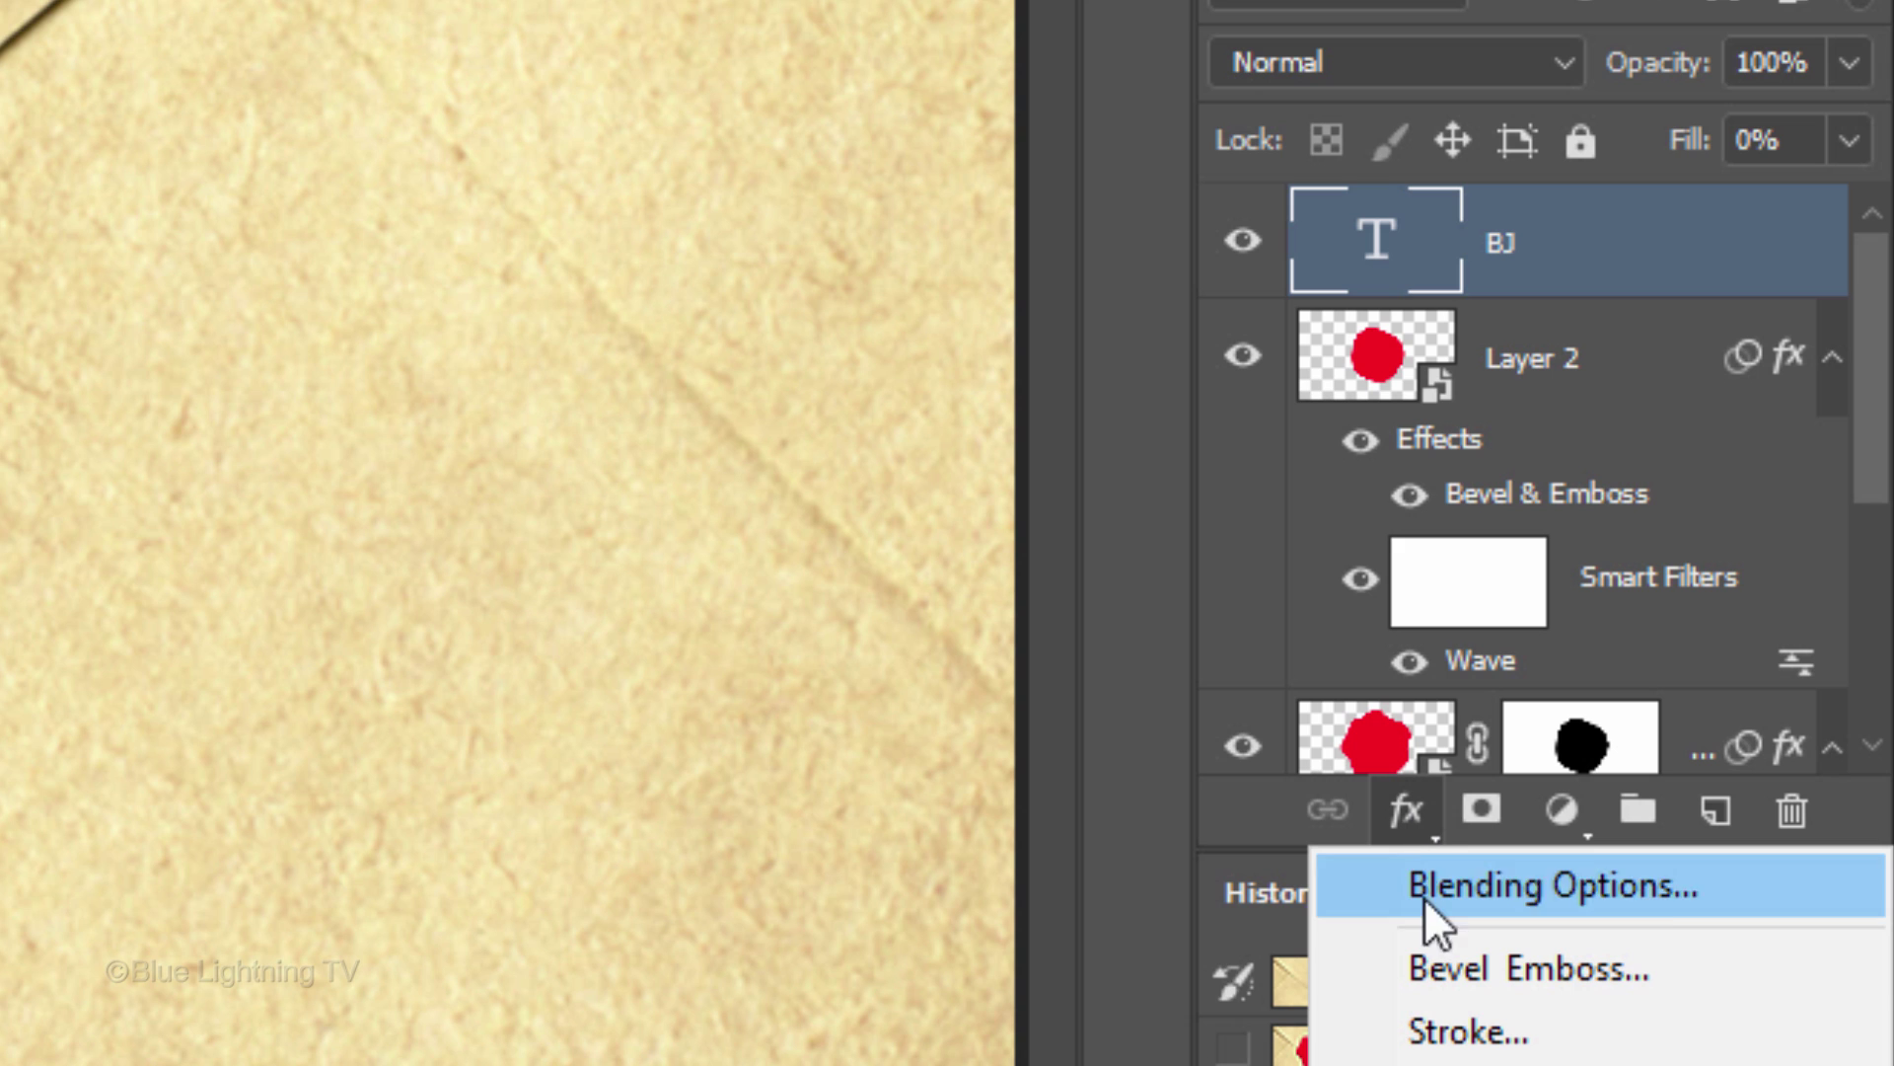
pyautogui.click(1438, 960)
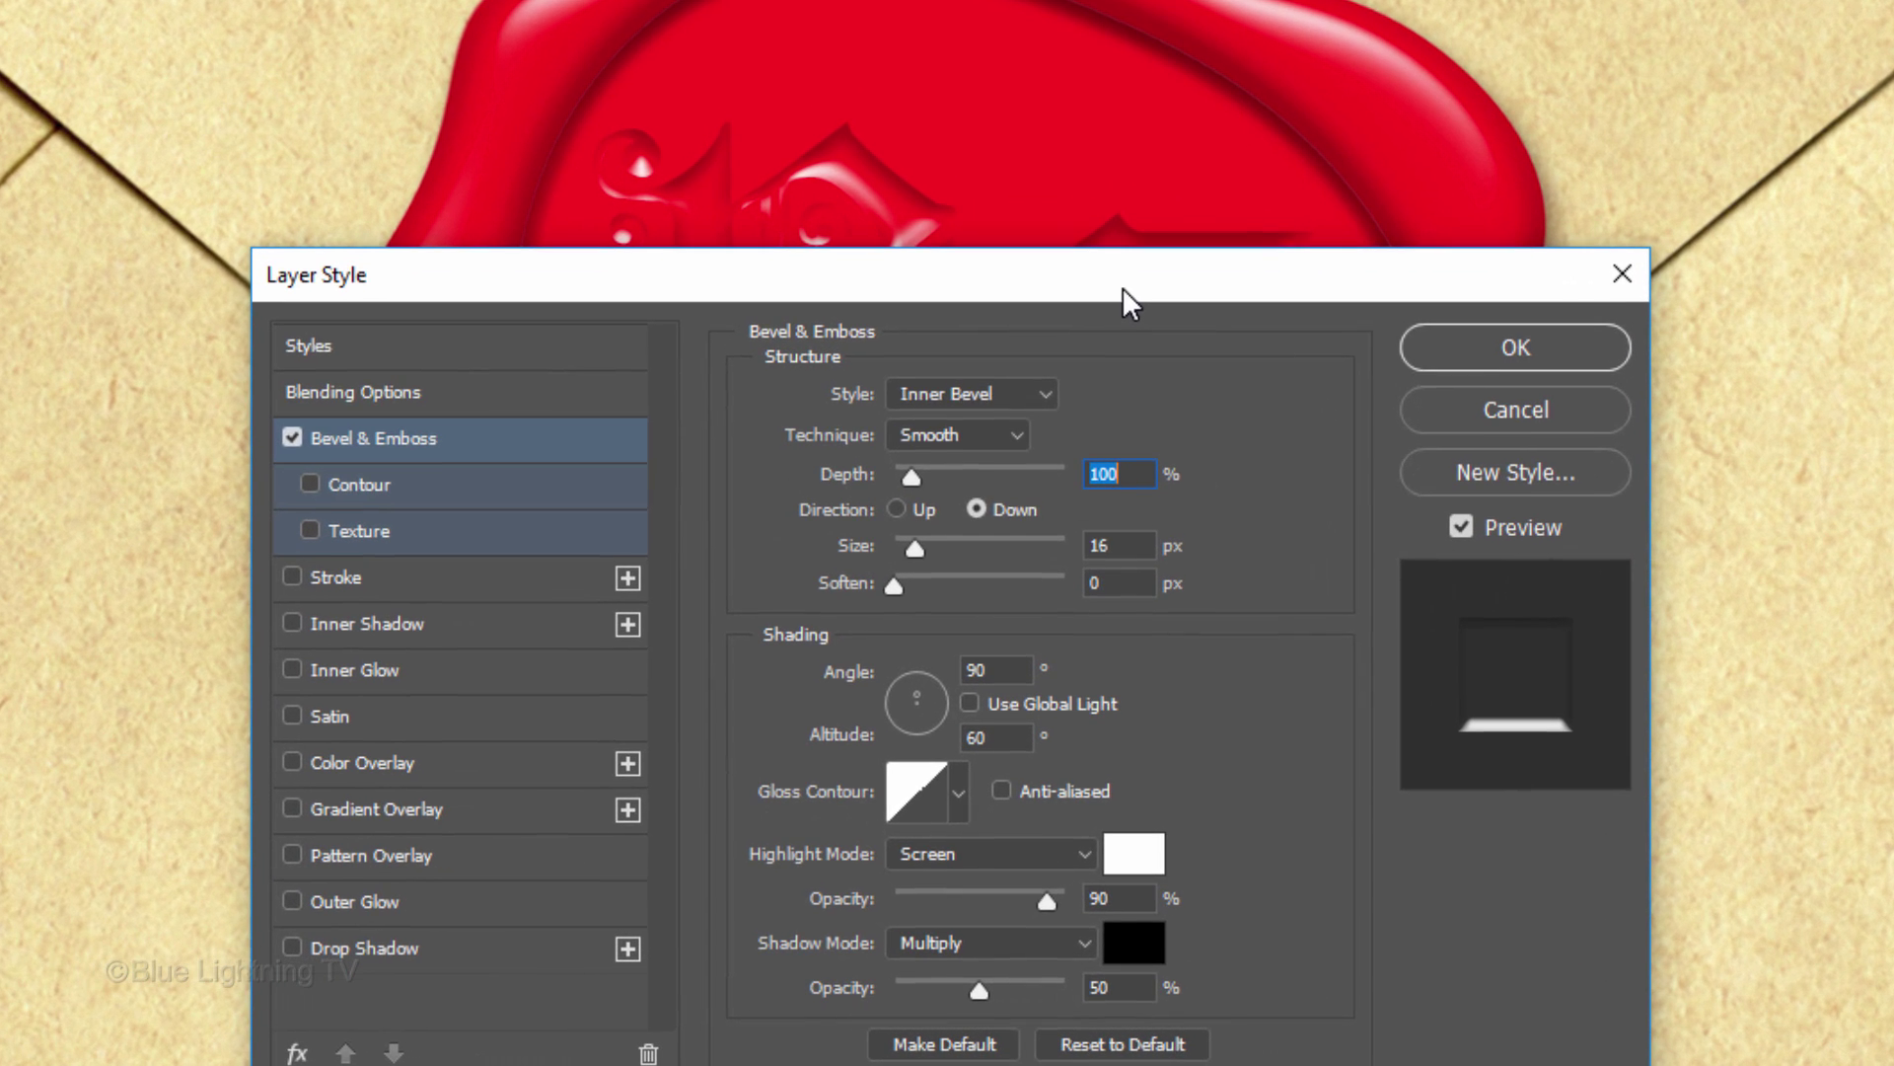
pyautogui.click(1036, 437)
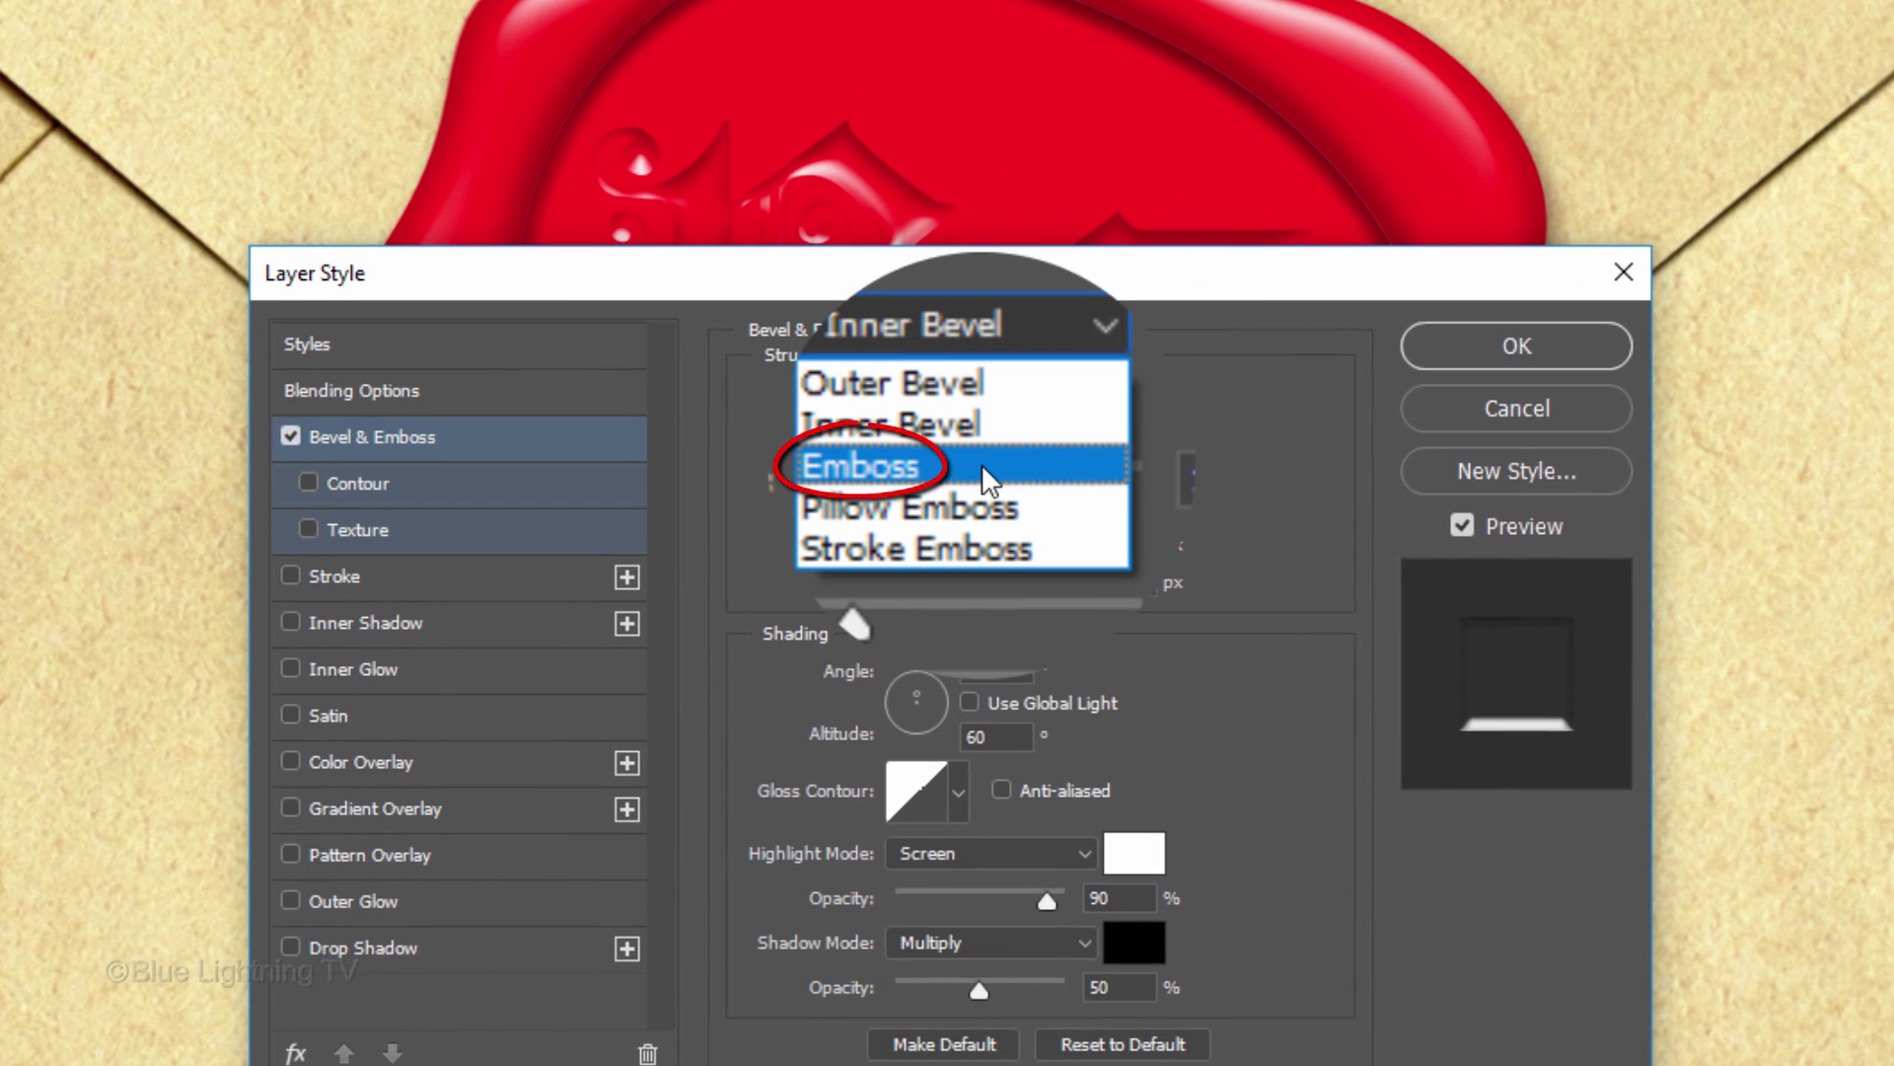
pyautogui.click(982, 464)
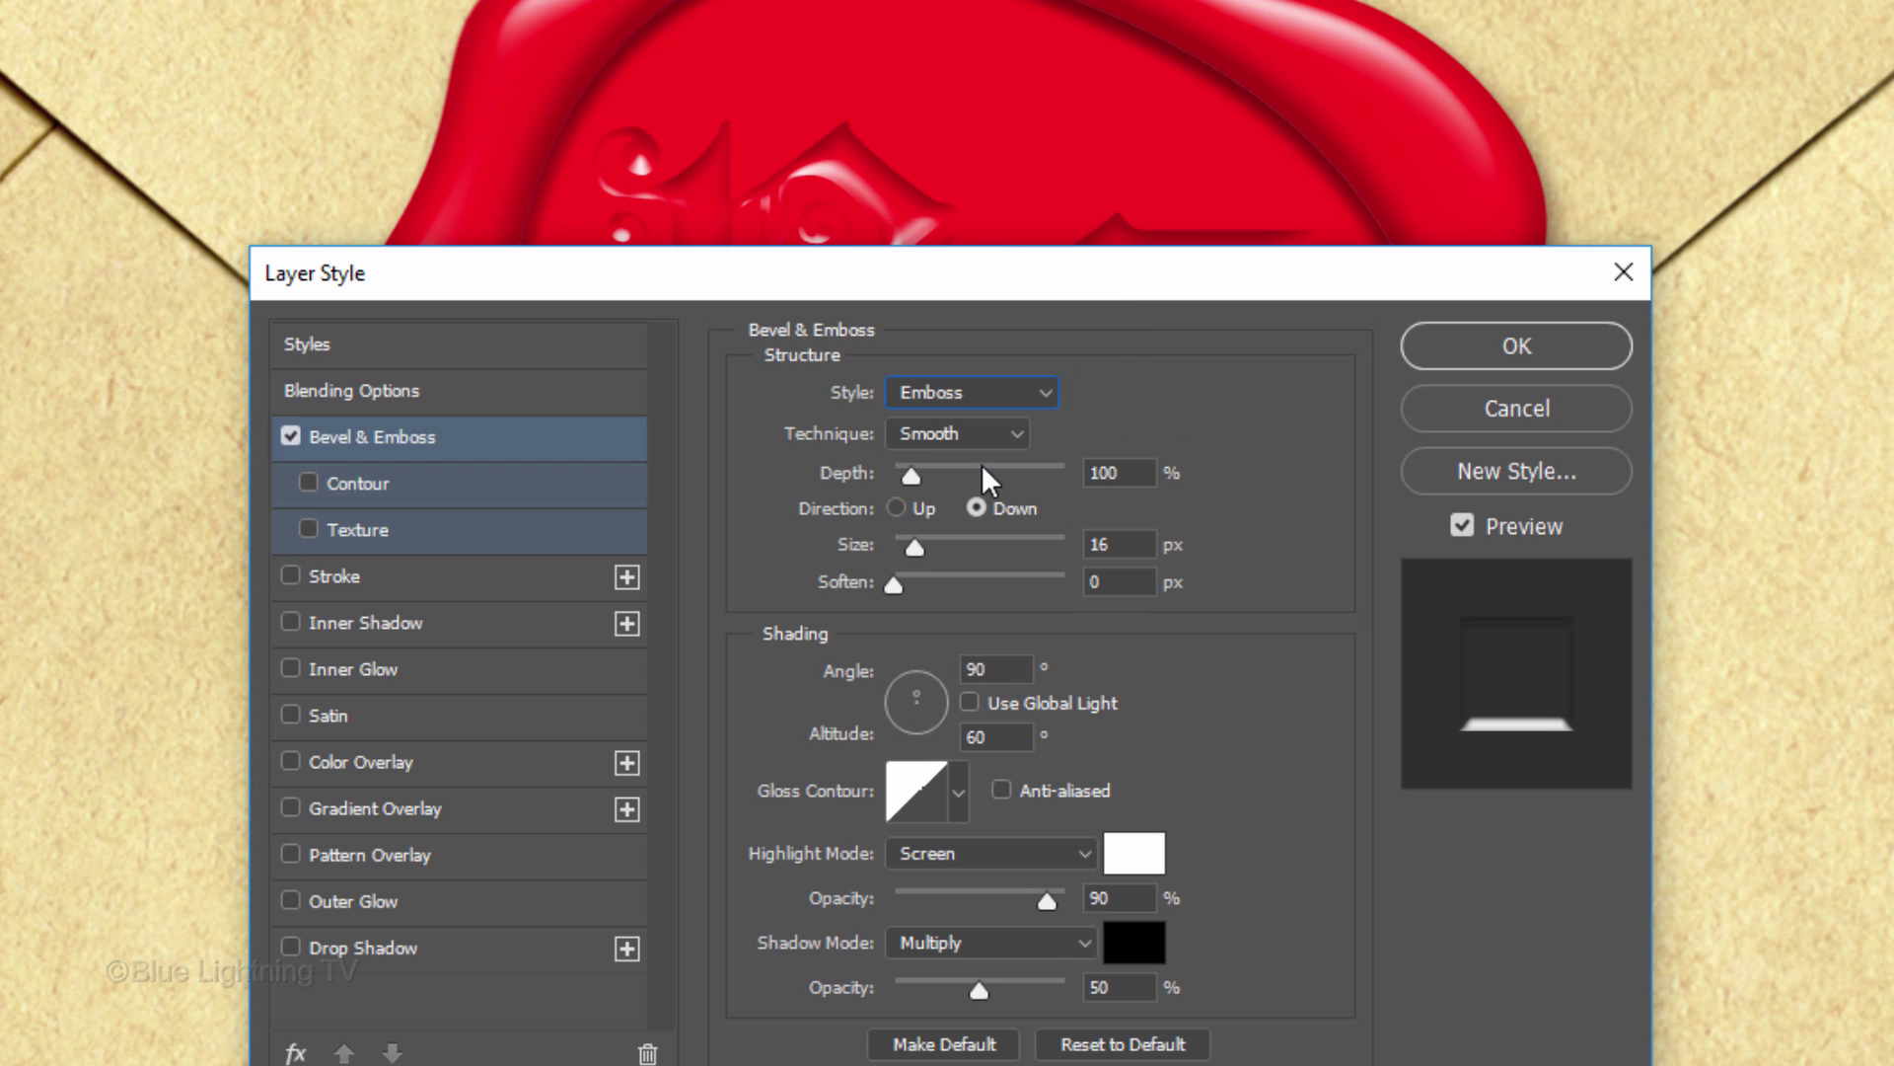
pyautogui.click(1134, 472)
pyautogui.write('200')
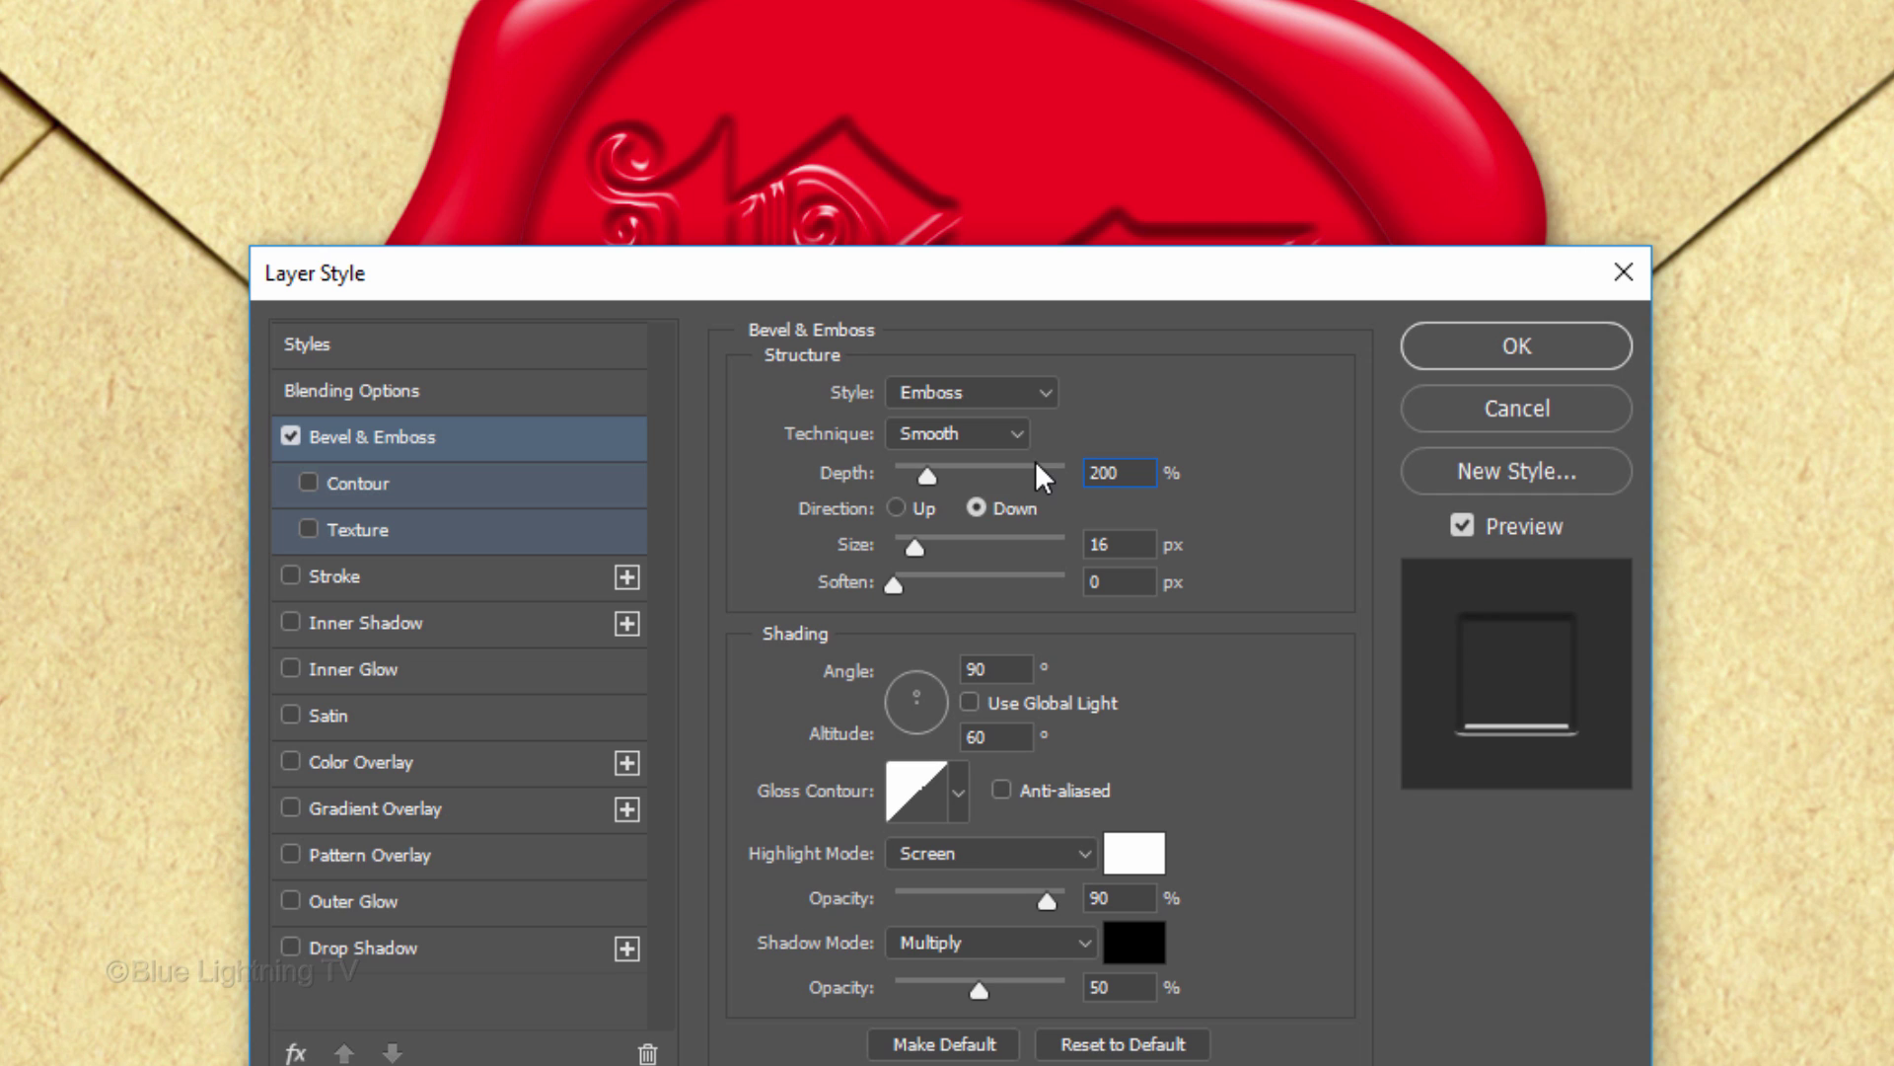
pyautogui.click(896, 508)
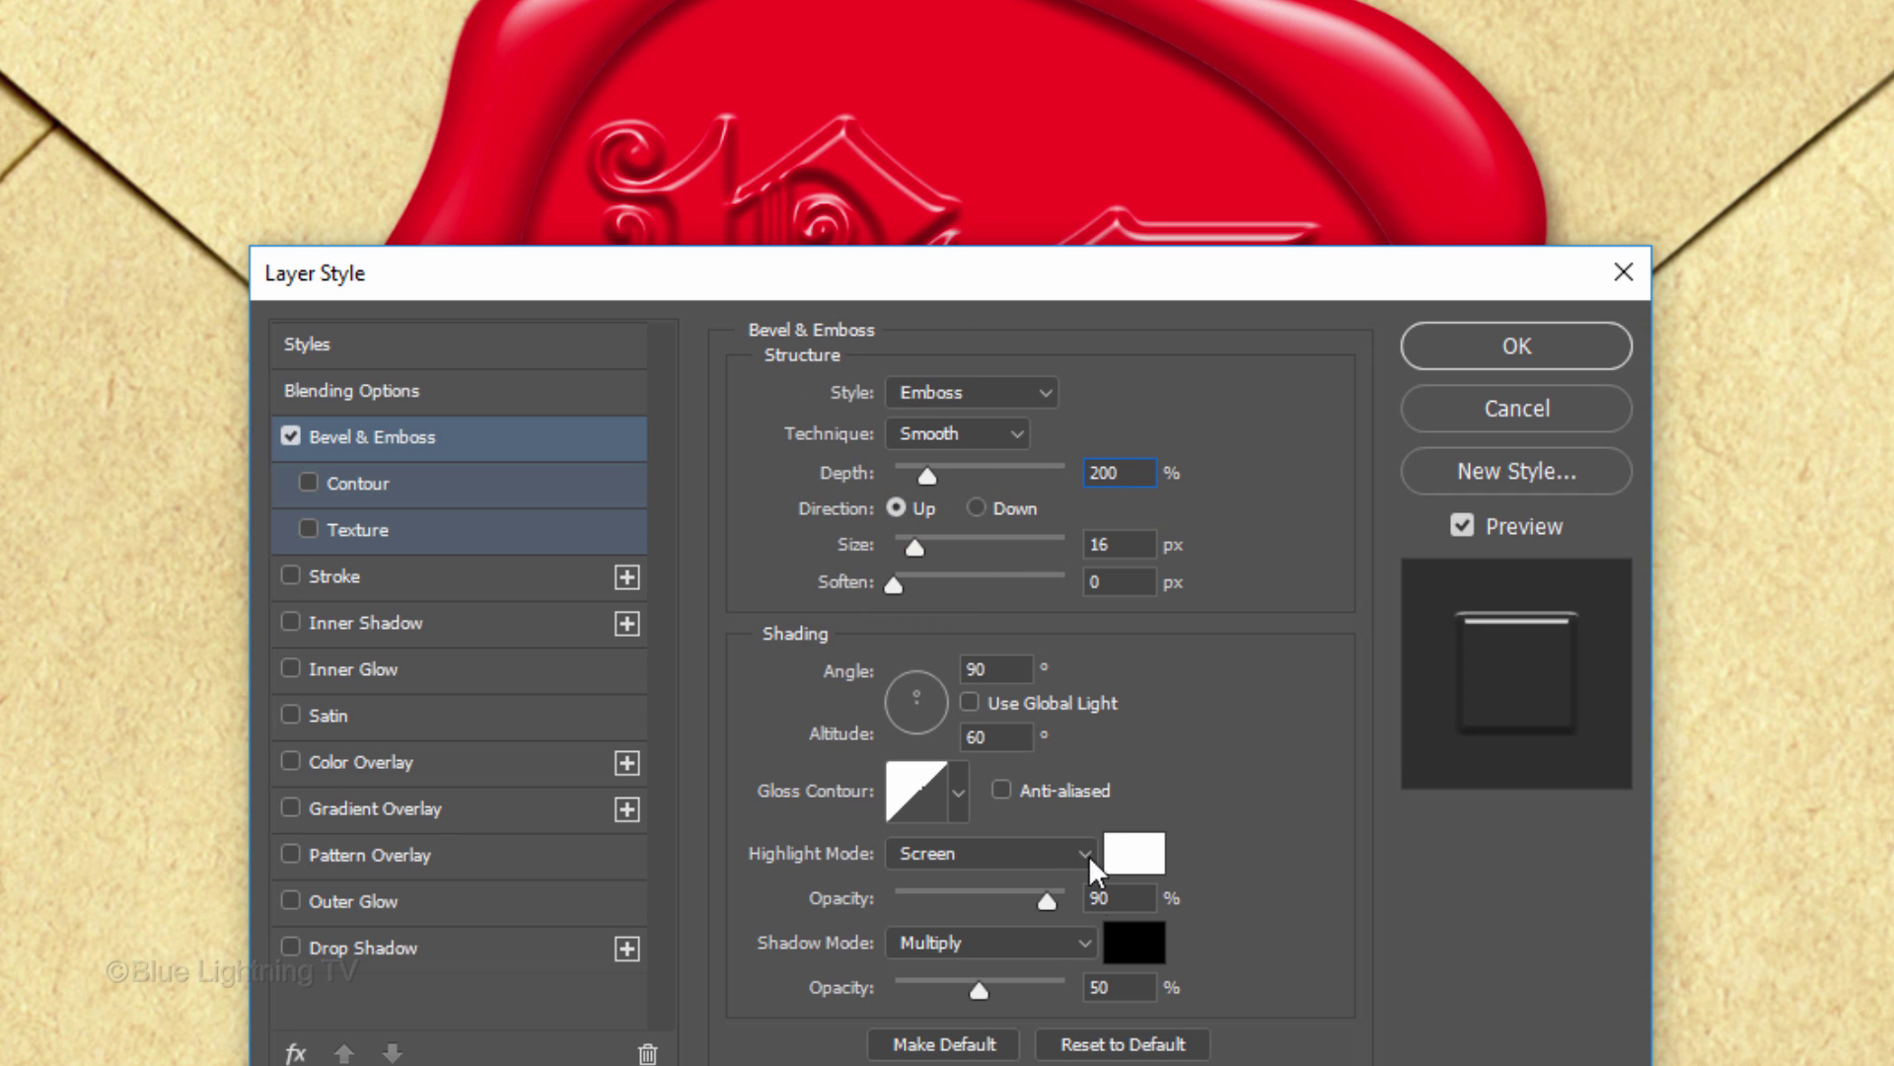
pyautogui.doubleClick(1110, 985)
pyautogui.write('40')
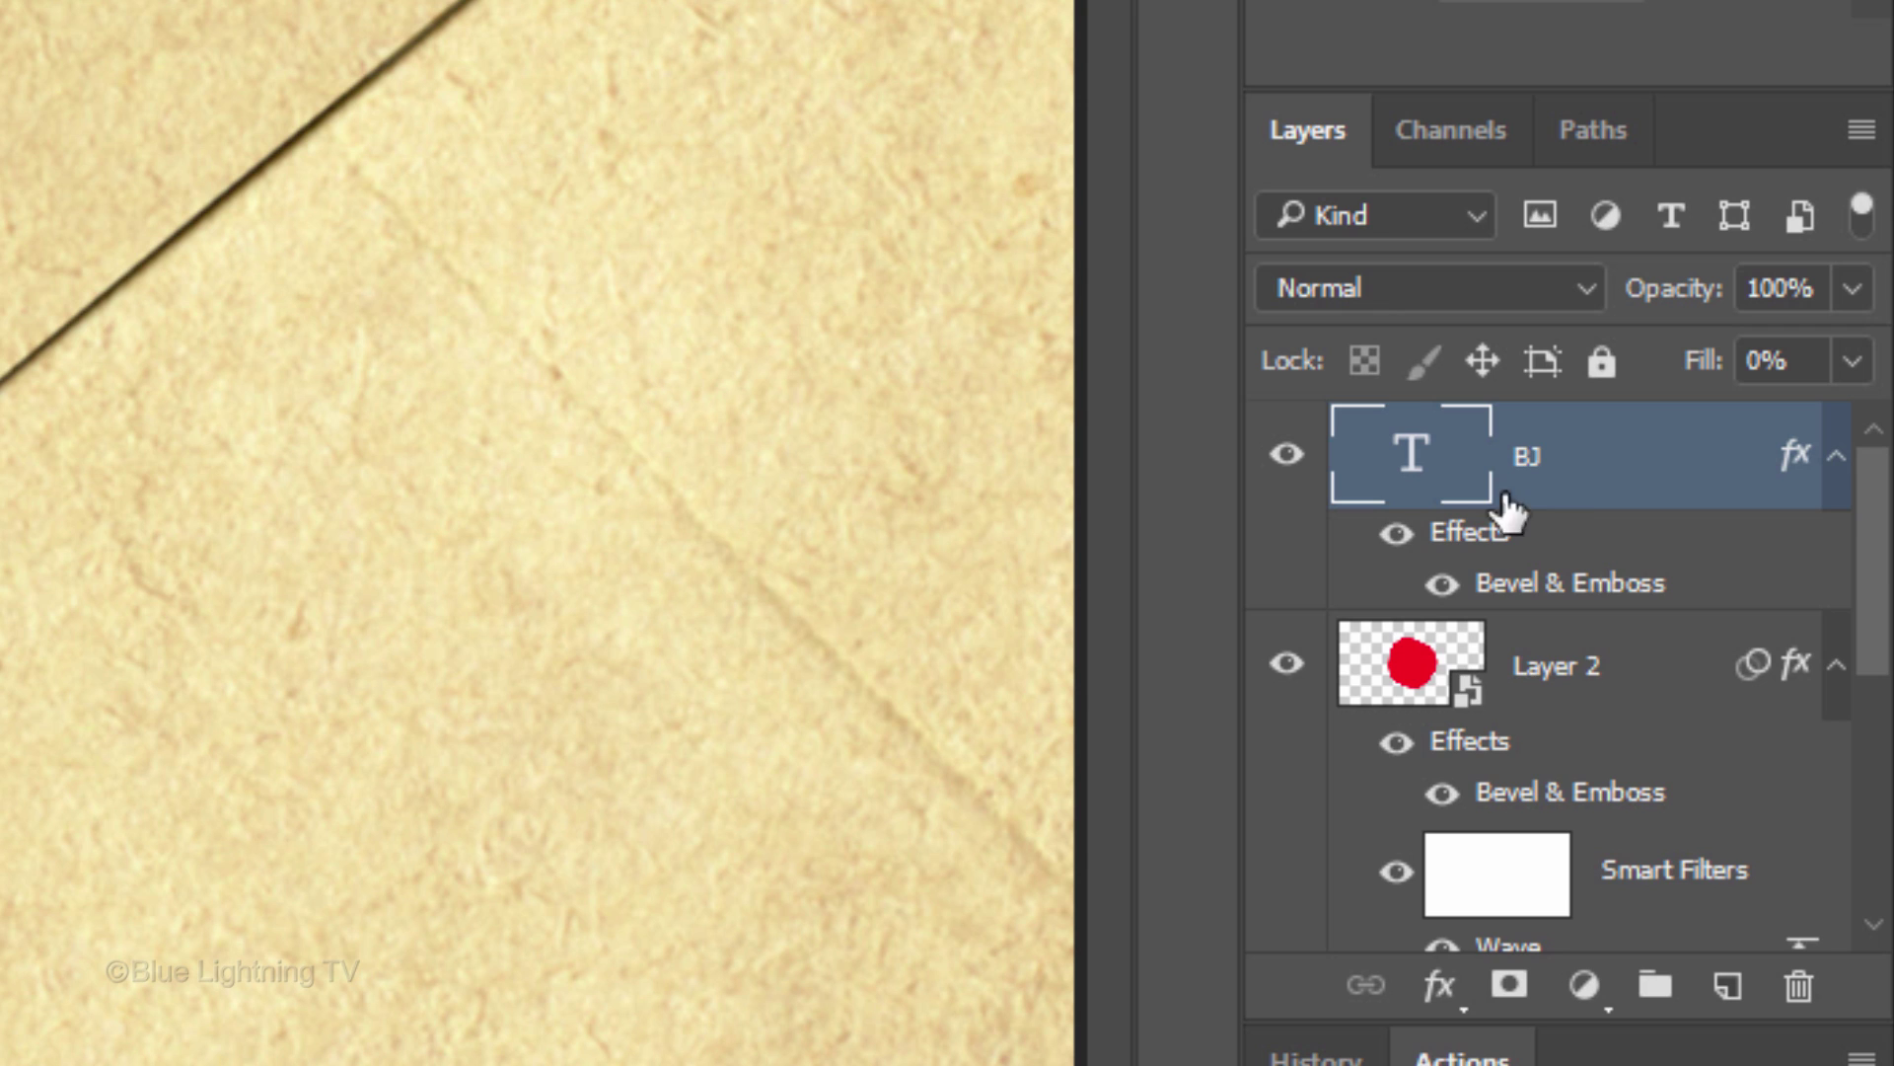
pyautogui.moveTo(1876, 550); pyautogui.dragTo(1846, 818)
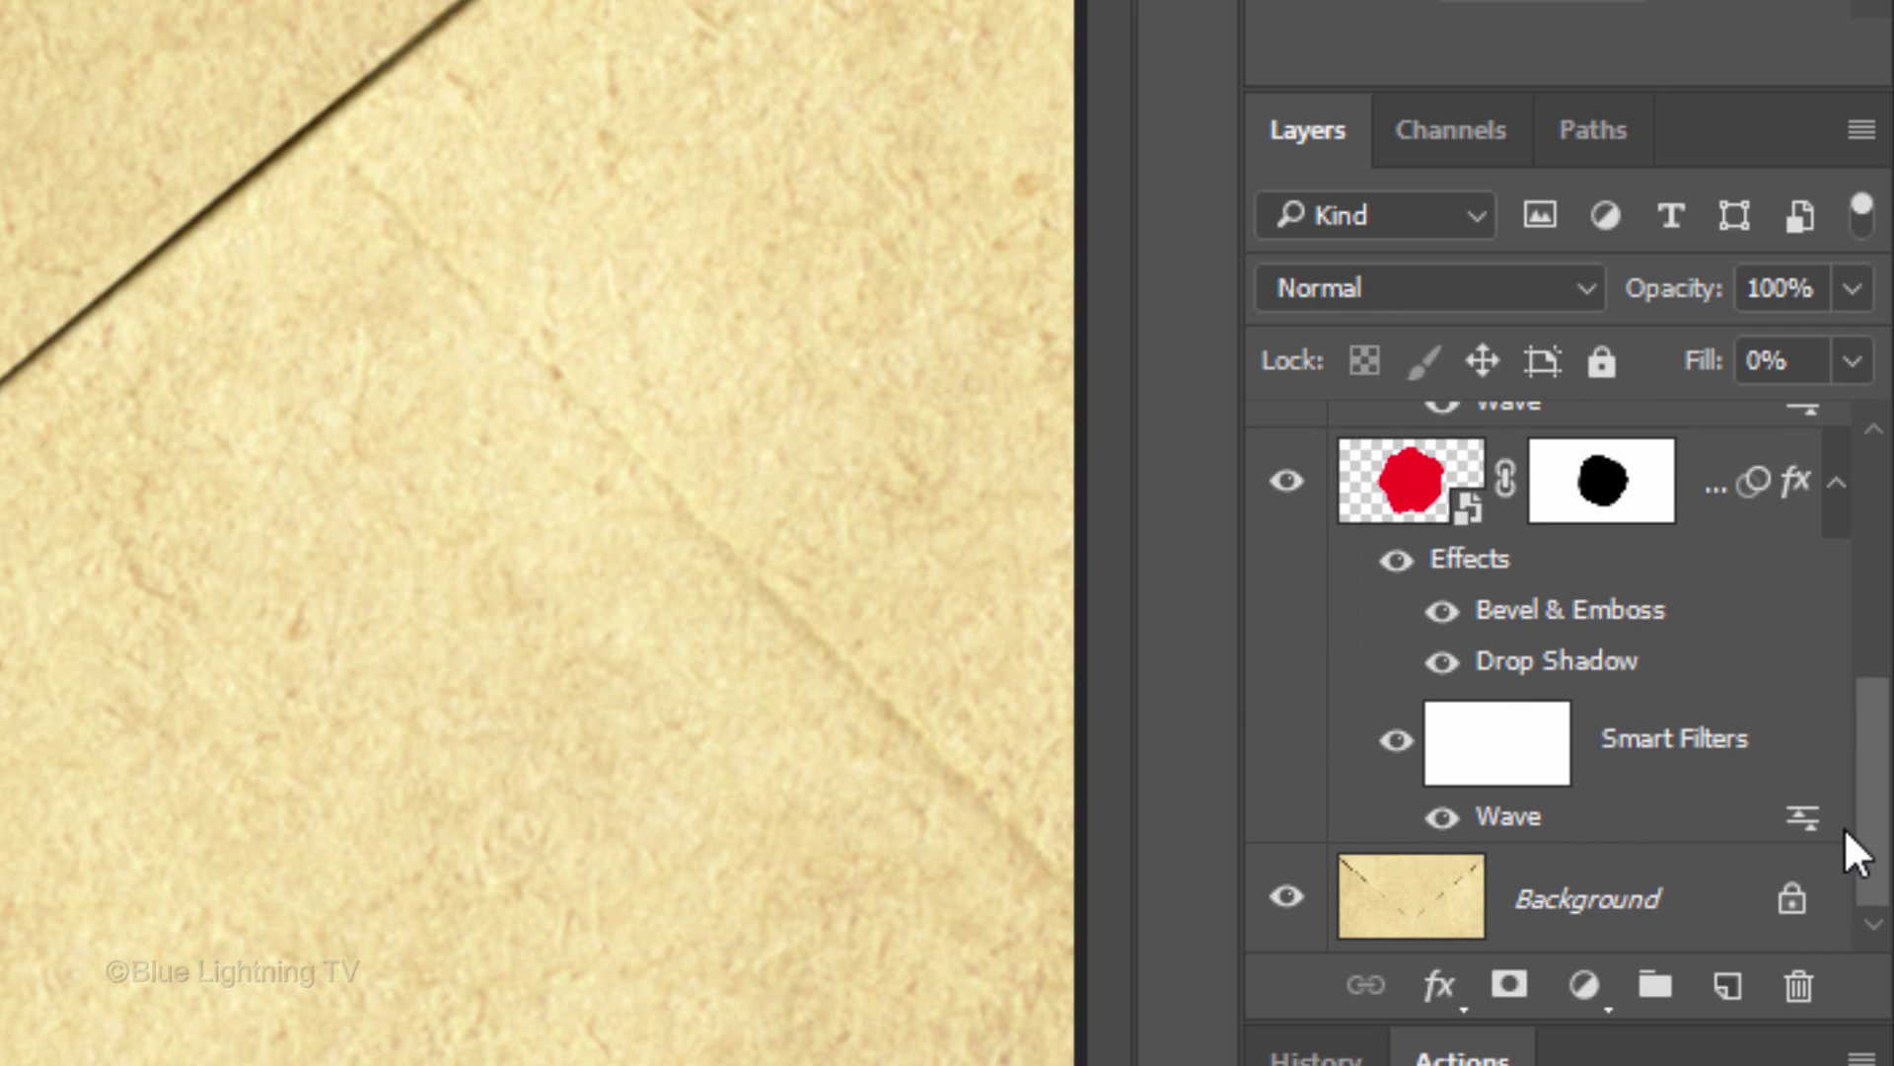
# Extend the selection to the masked seal layer, group the seal layers with Ctrl+G, and name the group 'Wax seal'
pyautogui.keyDown('shift'); pyautogui.click(1374, 510); pyautogui.keyUp('shift')
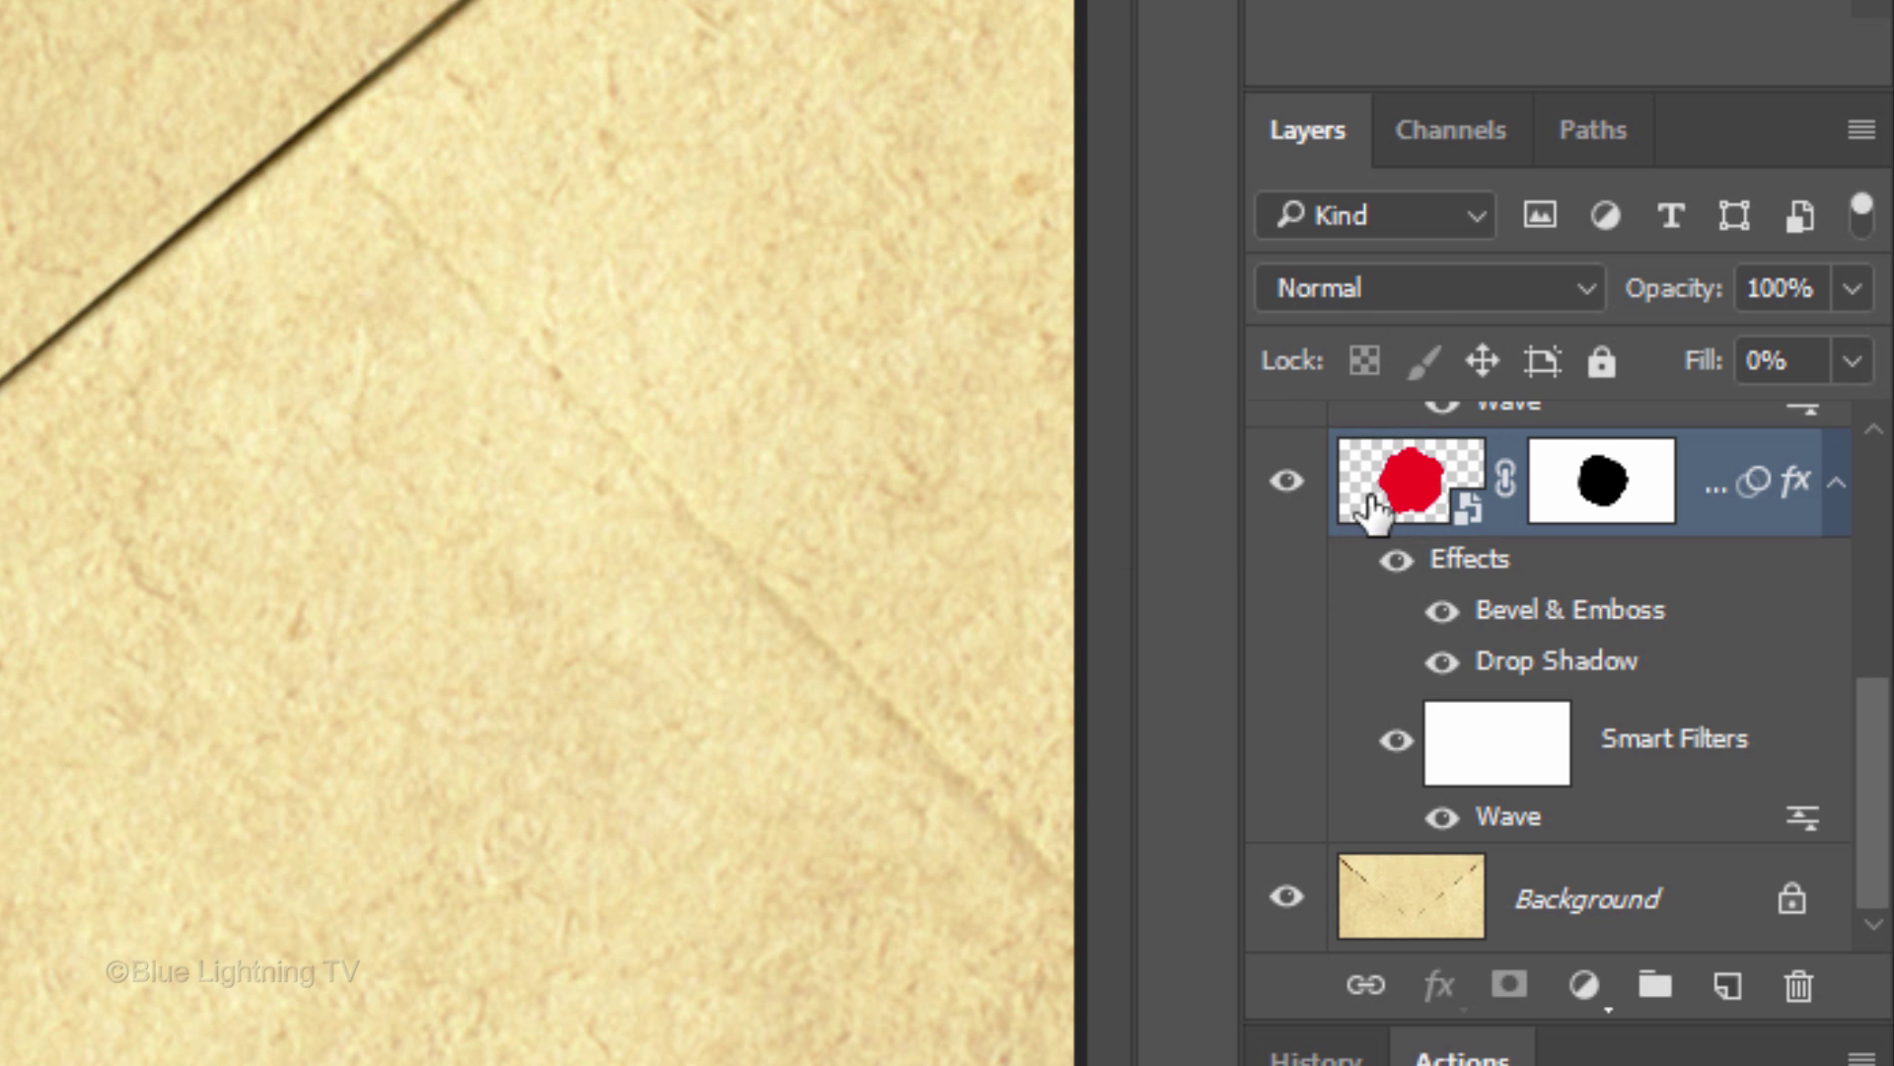
pyautogui.hotkey('ctrl', 'g')
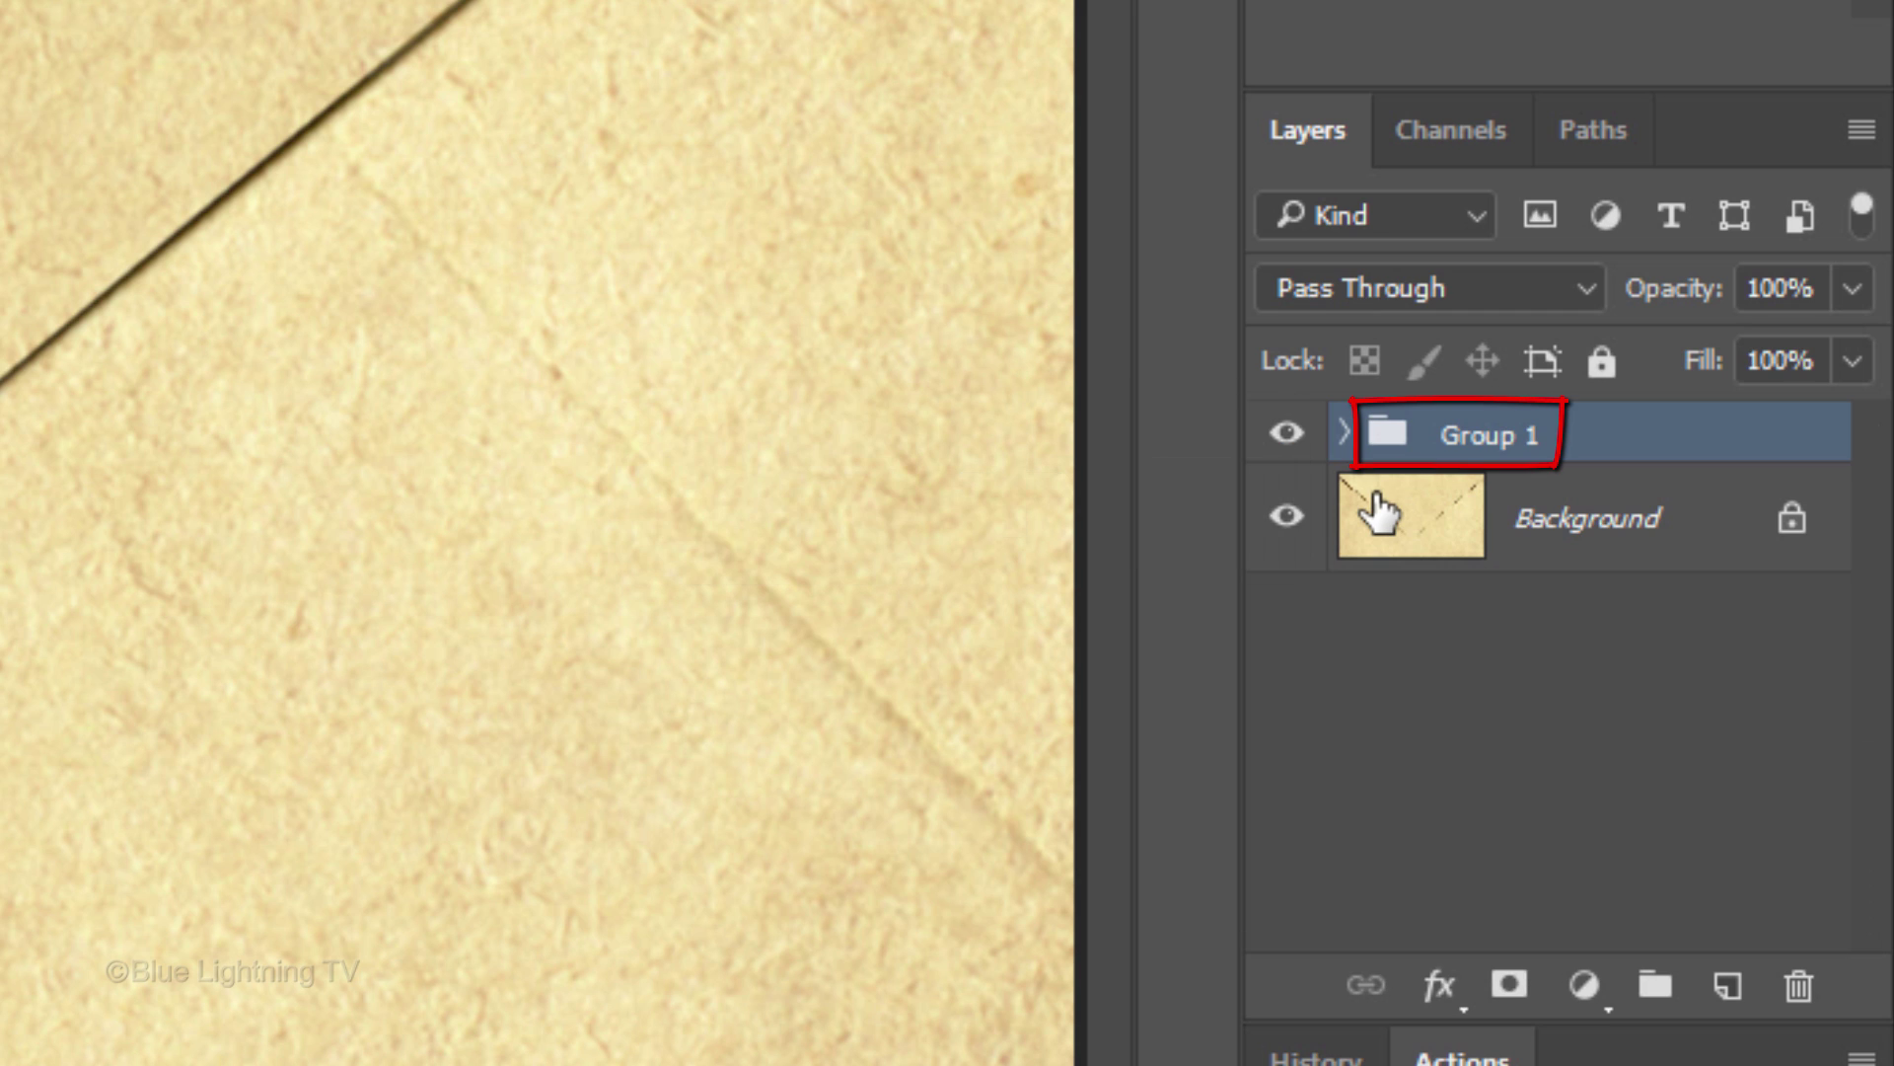
pyautogui.doubleClick(1478, 441)
pyautogui.write('Wax se')
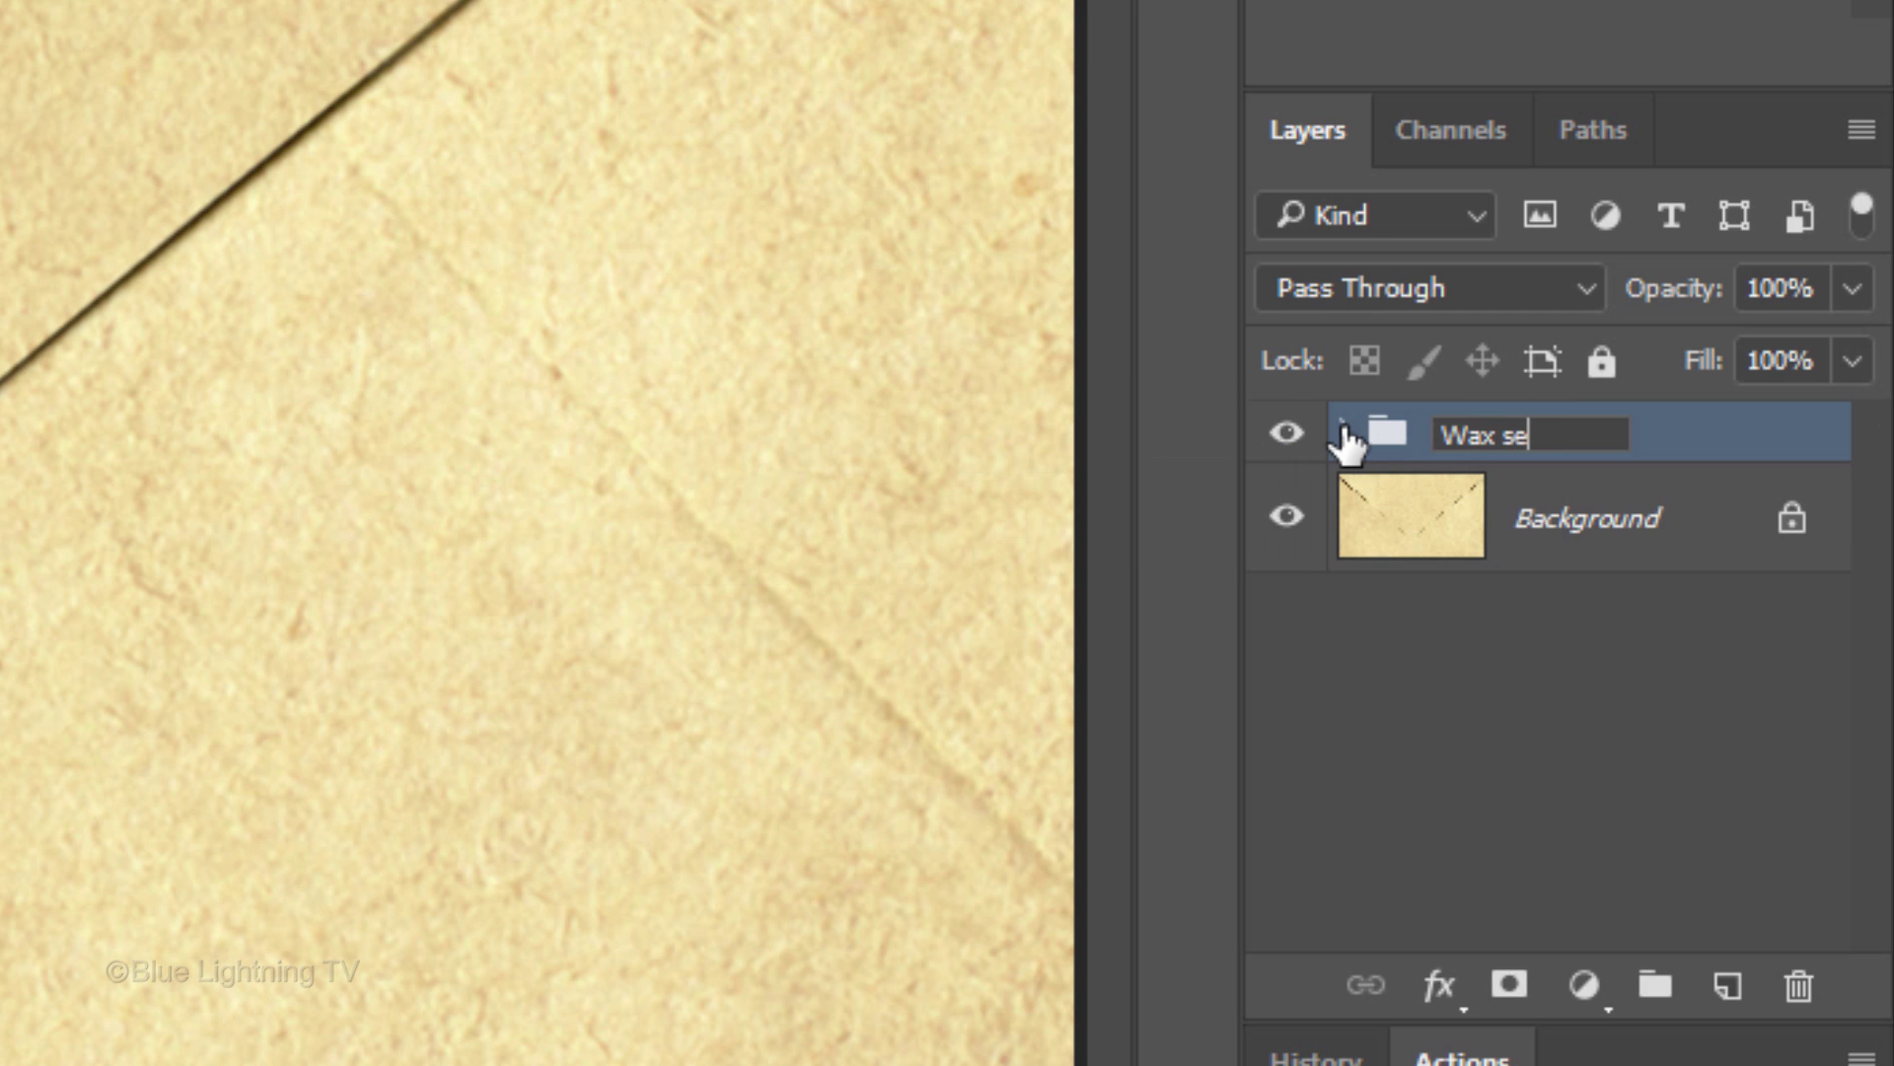
pyautogui.write('al')
pyautogui.press('Return')
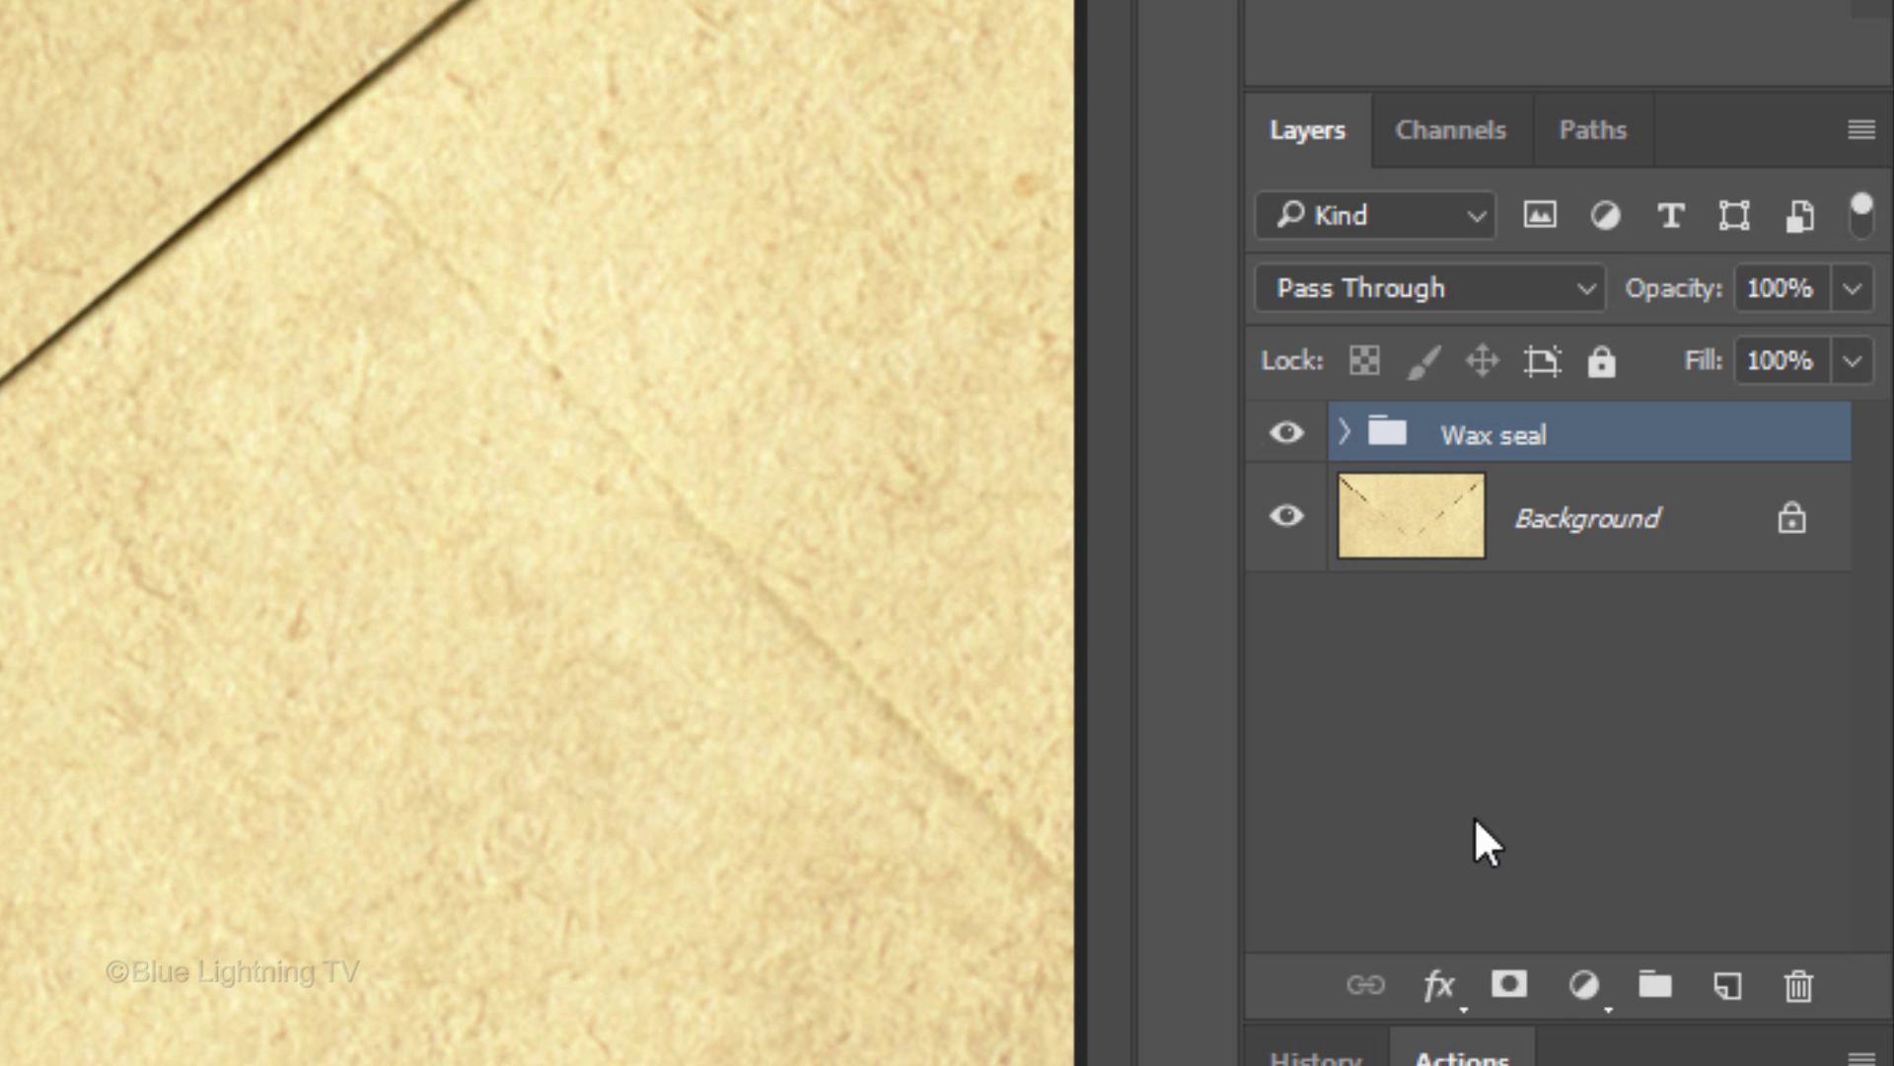
# Add a Hue/Saturation adjustment layer clipped to the Wax seal group, settings still at zero
pyautogui.click(1584, 987)
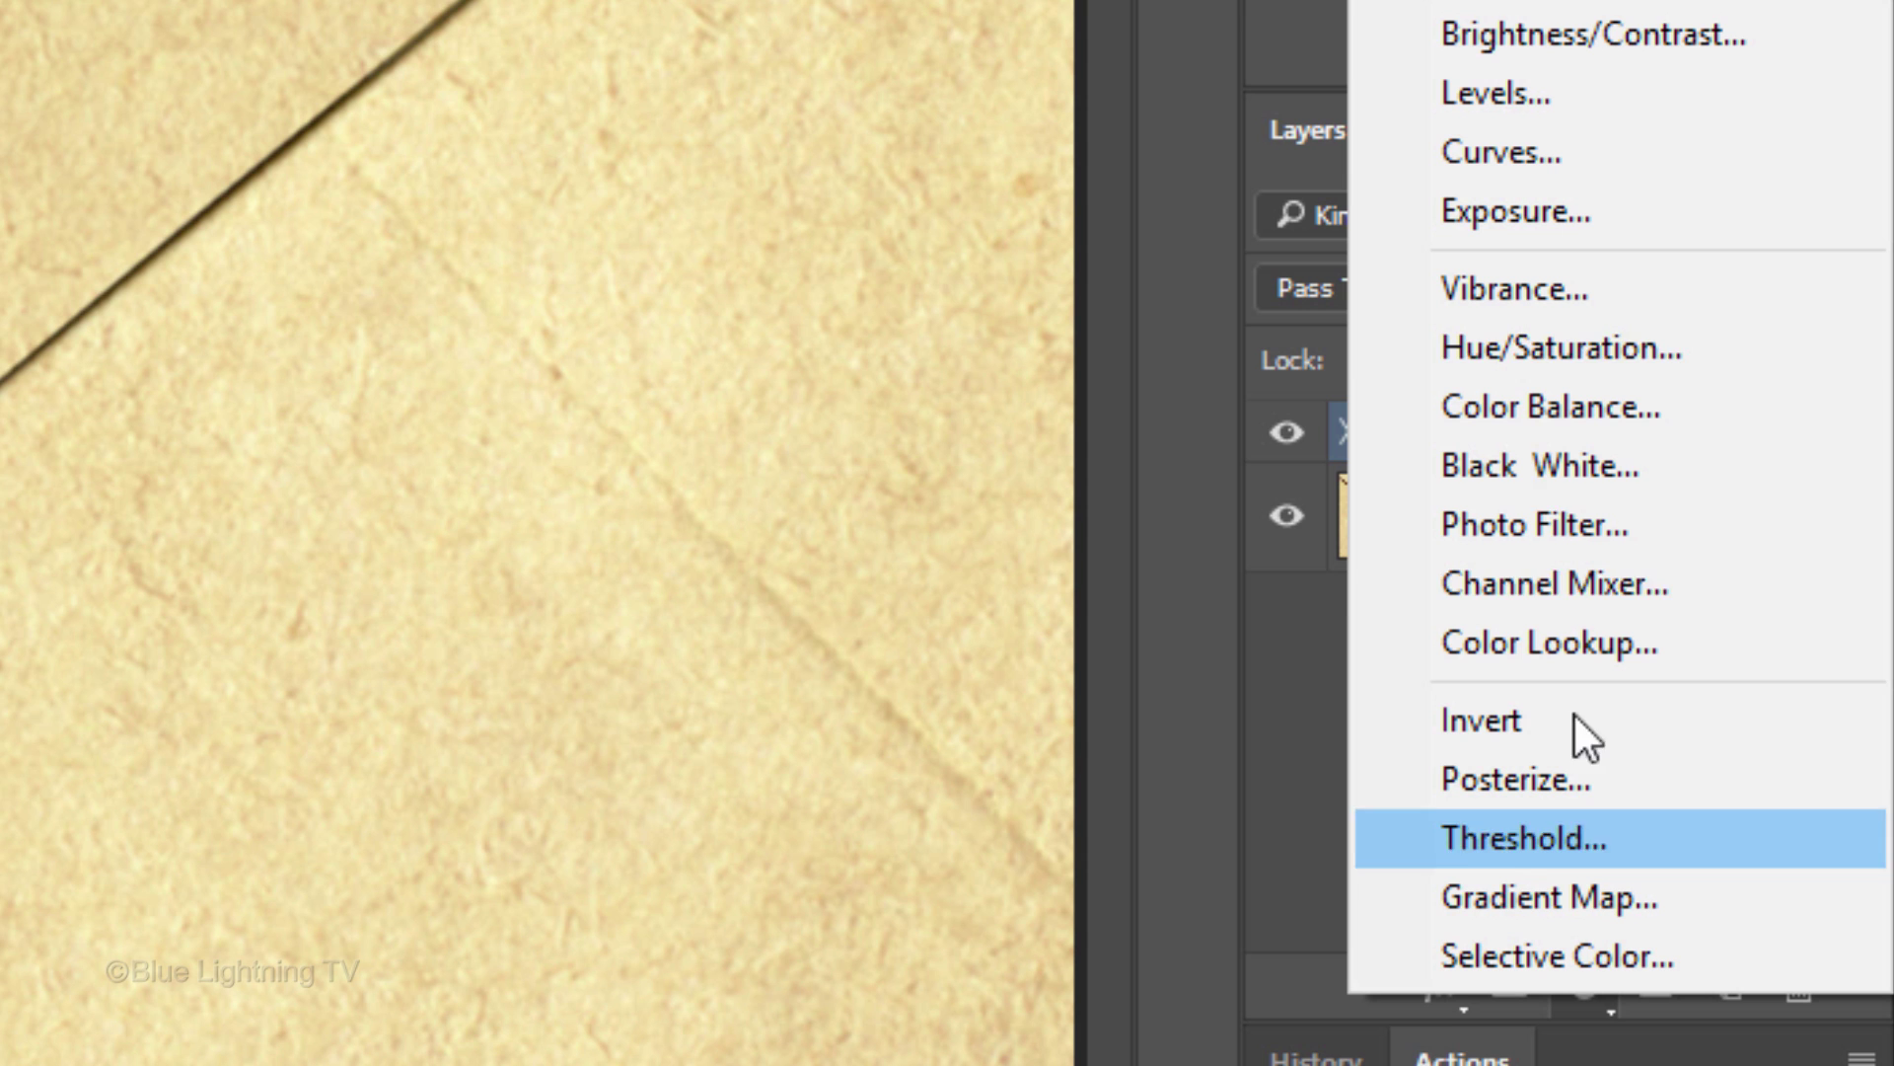
pyautogui.click(1526, 346)
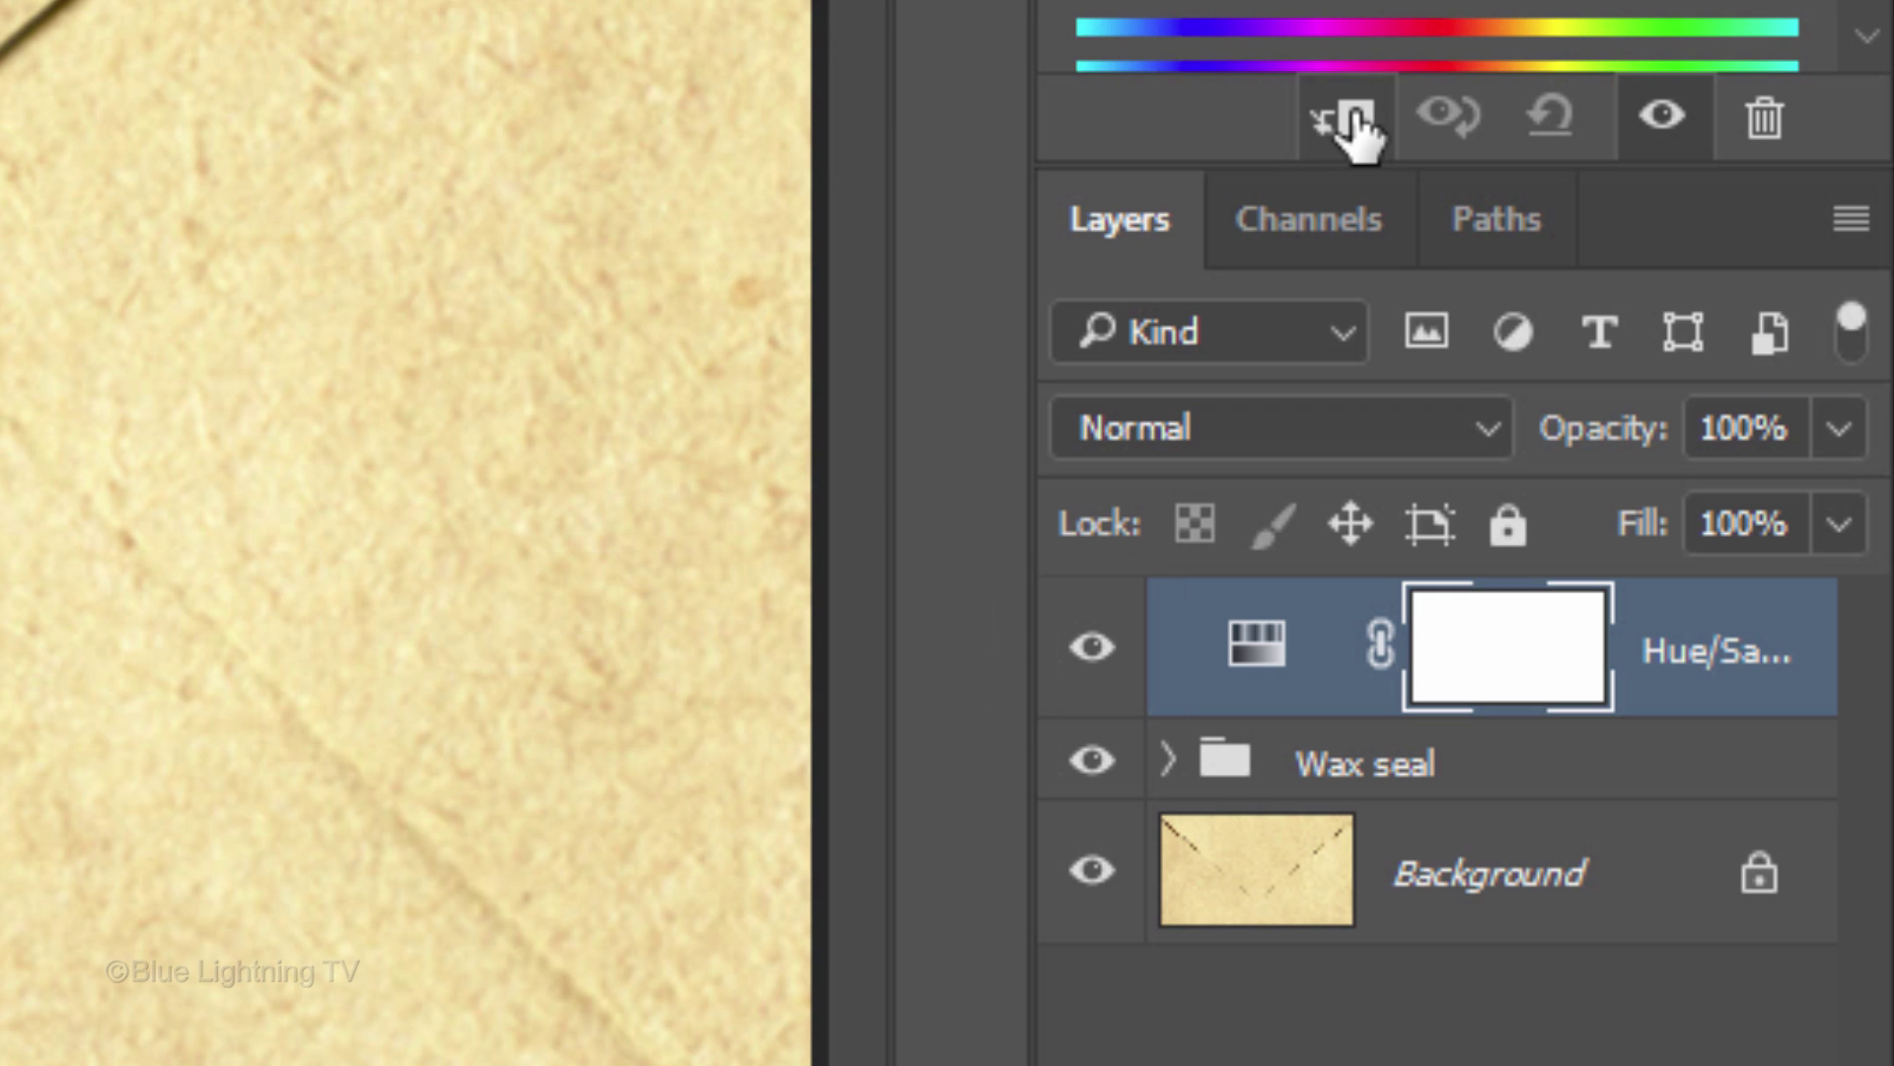
pyautogui.click(1347, 127)
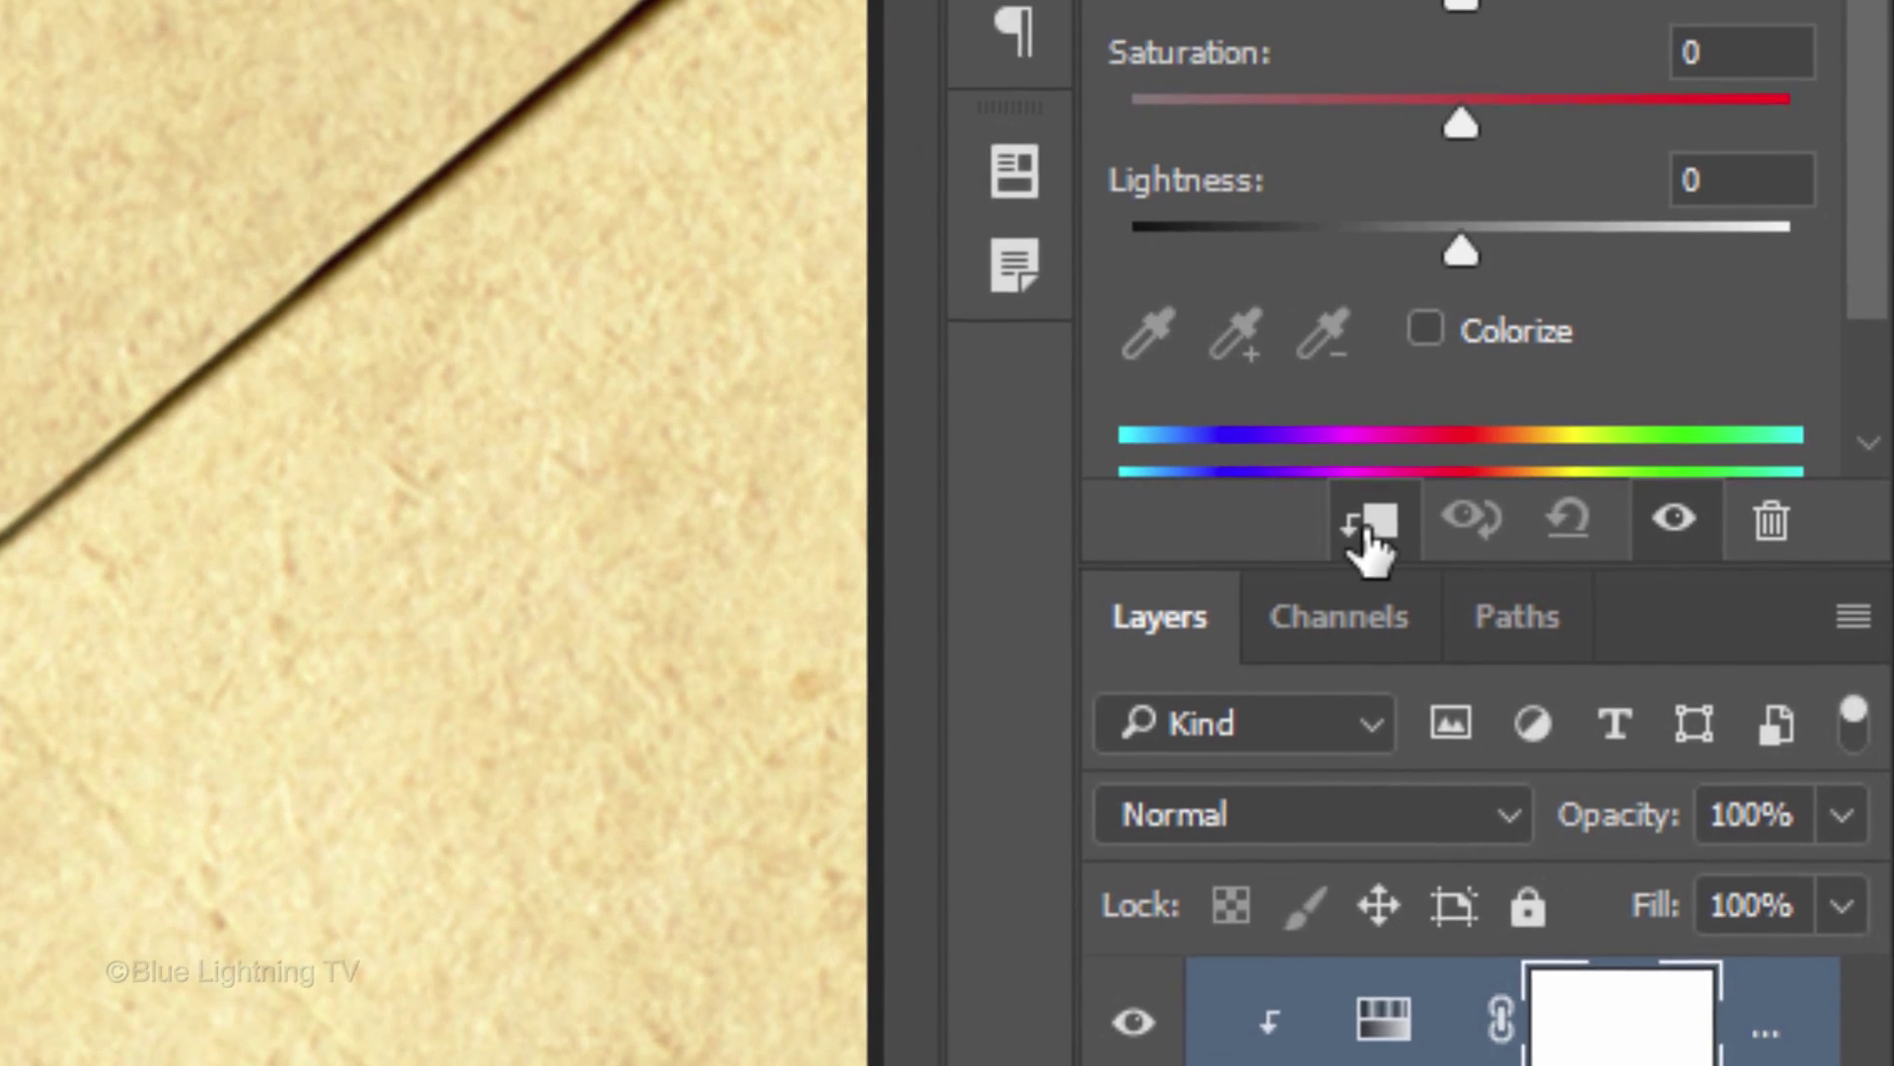
pyautogui.click(1490, 530)
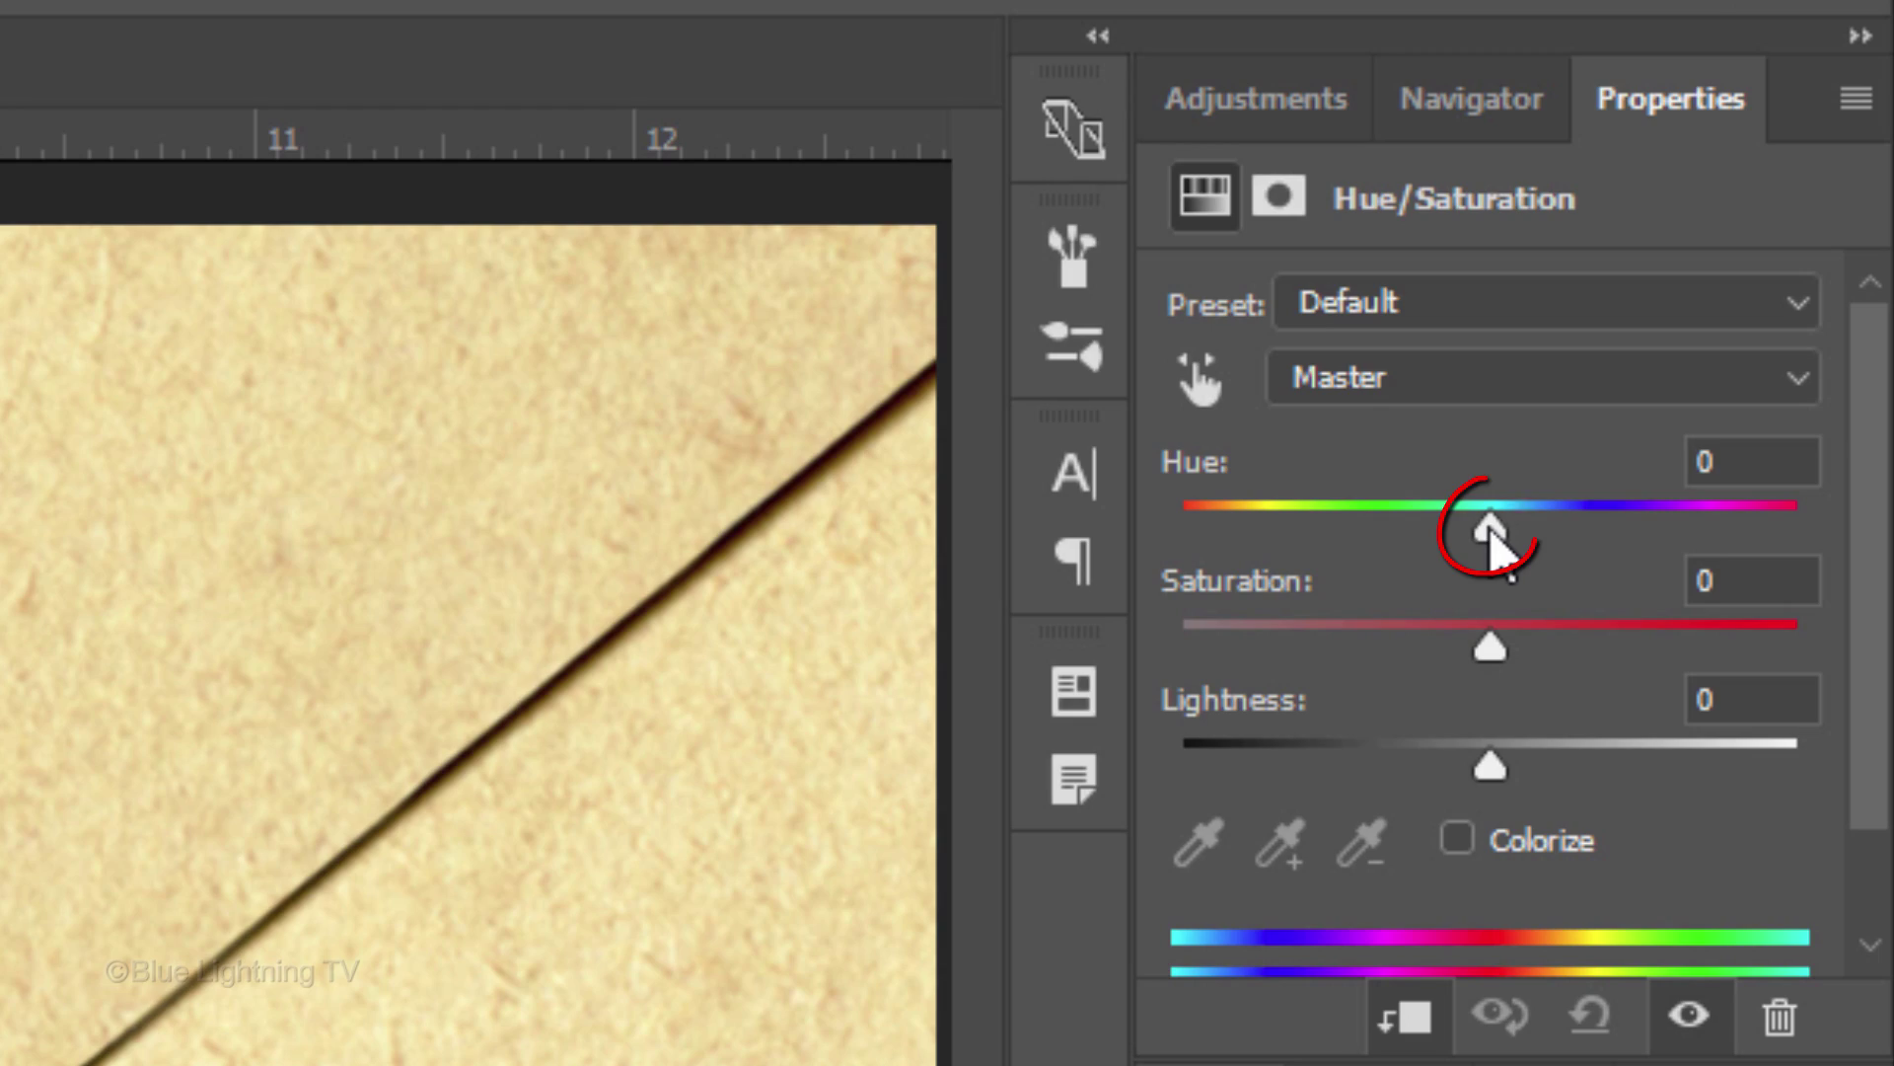